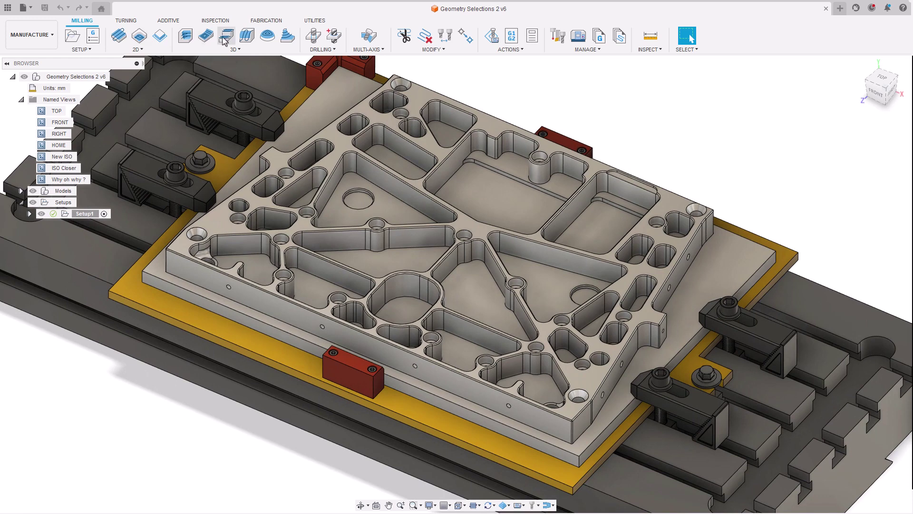
Step: Start a Flat toolpath operation and set its machining boundary to Selection
click(227, 35)
click(812, 133)
click(870, 162)
click(873, 205)
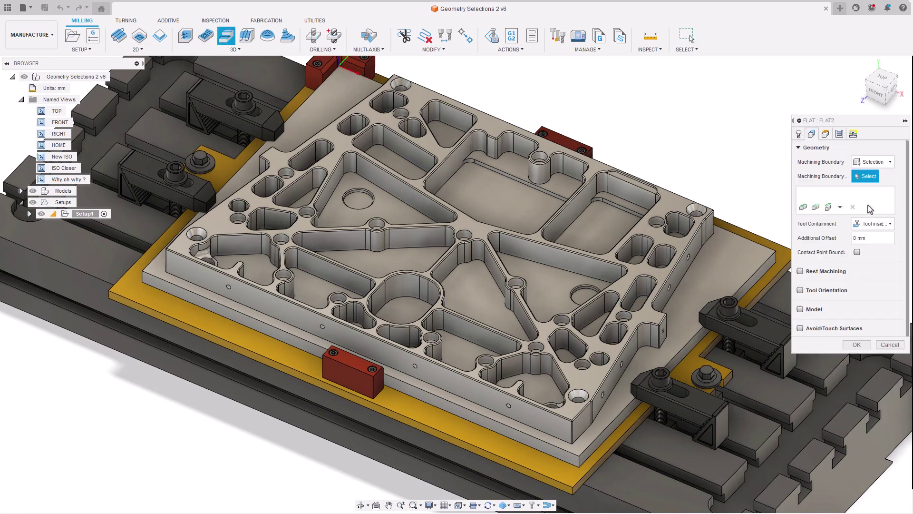
Step: Add a Pockets boundary selection from the large triangular pocket floor, include all faces on the same plane, and accept the Flat operation
click(839, 207)
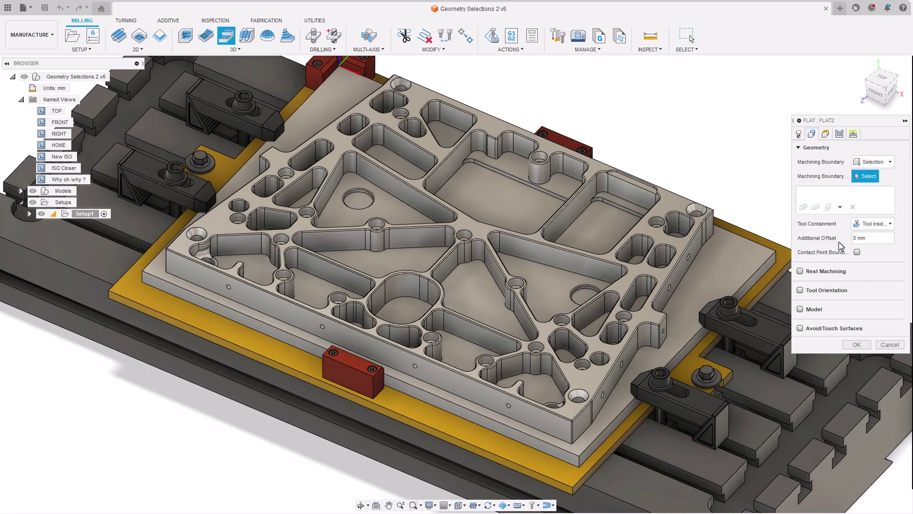
click(826, 241)
click(476, 283)
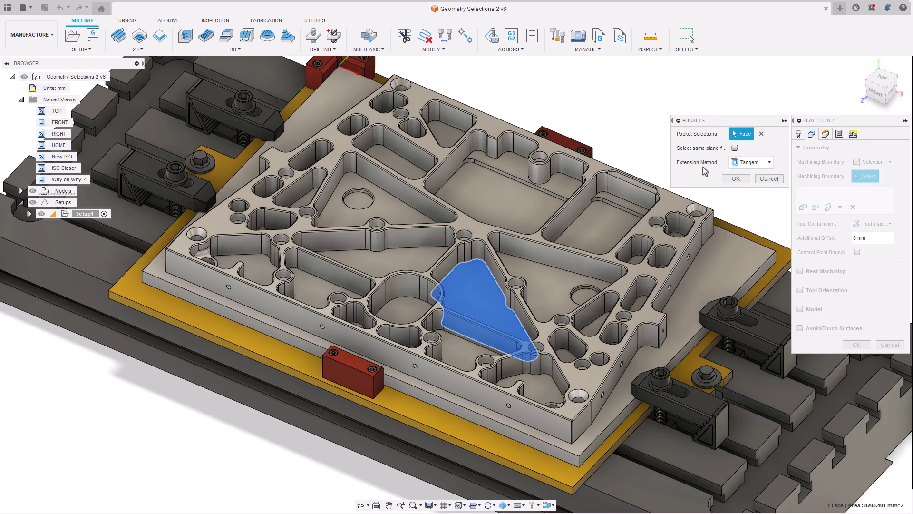
click(734, 148)
click(857, 345)
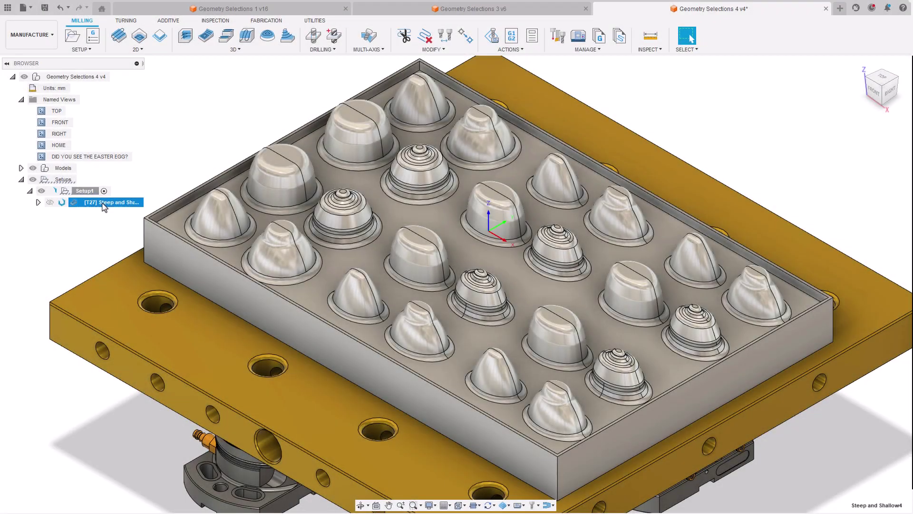
Step: Edit the Steep and Shallow operation to use Face Contours of the tray floor face with inner loops only as its machining boundary
right_click(95, 202)
click(143, 8)
click(803, 208)
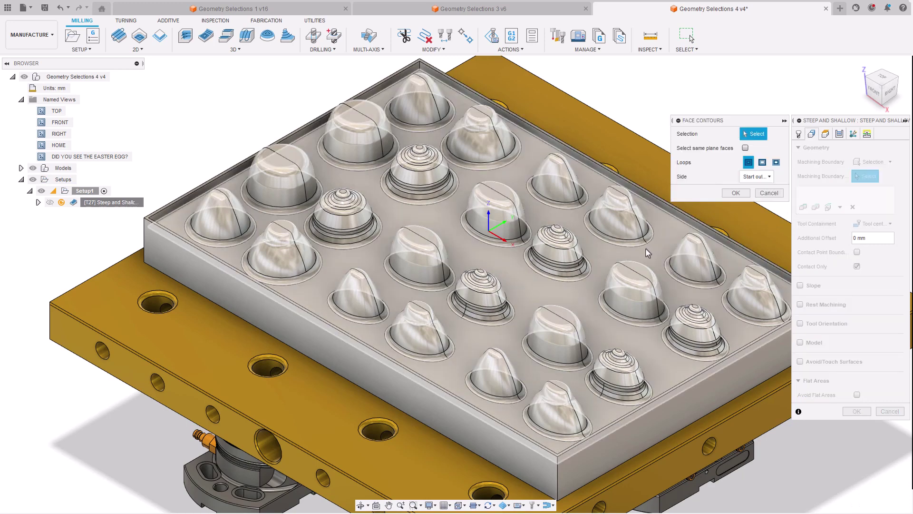
click(704, 226)
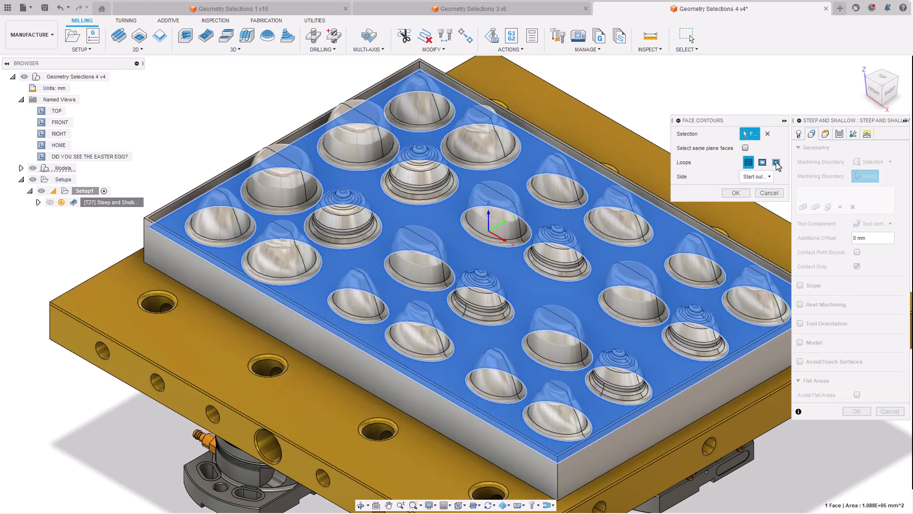
click(776, 162)
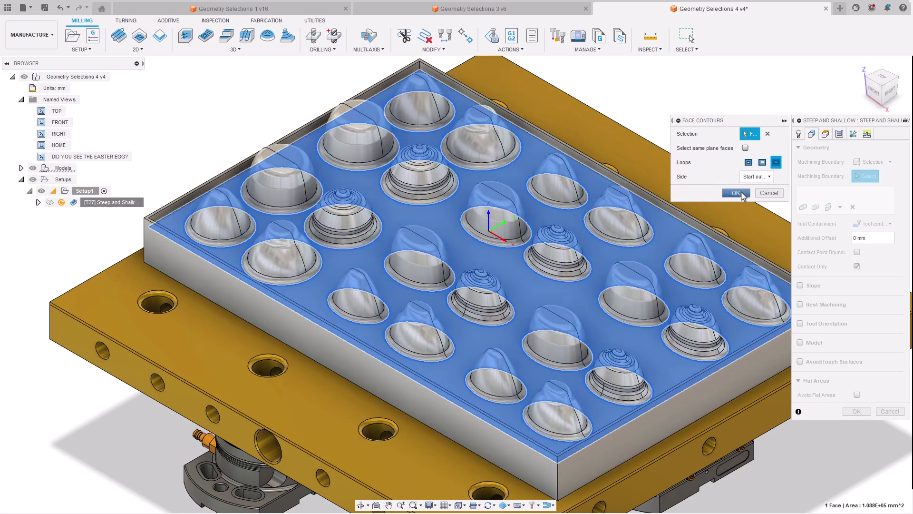
click(736, 192)
click(858, 411)
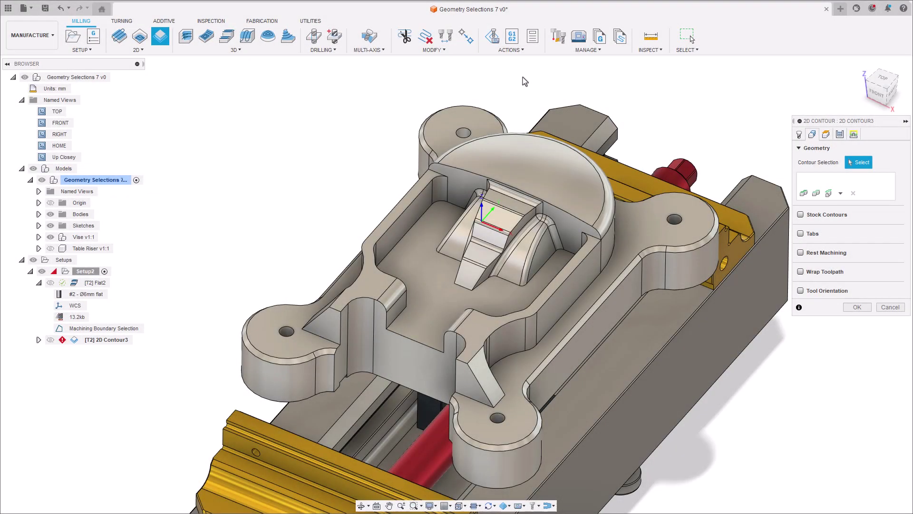
Step: Reuse the Flat2 operation's machining boundary selection as the contour of the 2D Contour operation and accept it
click(136, 331)
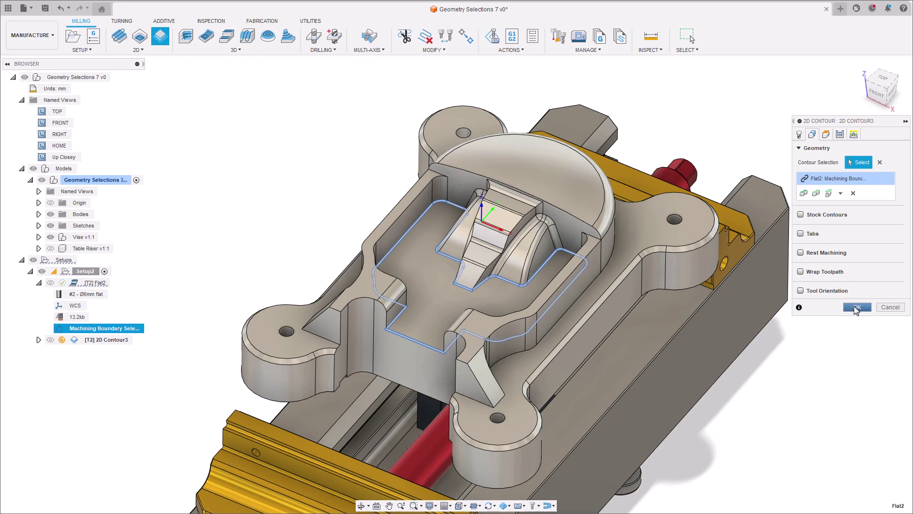
click(856, 308)
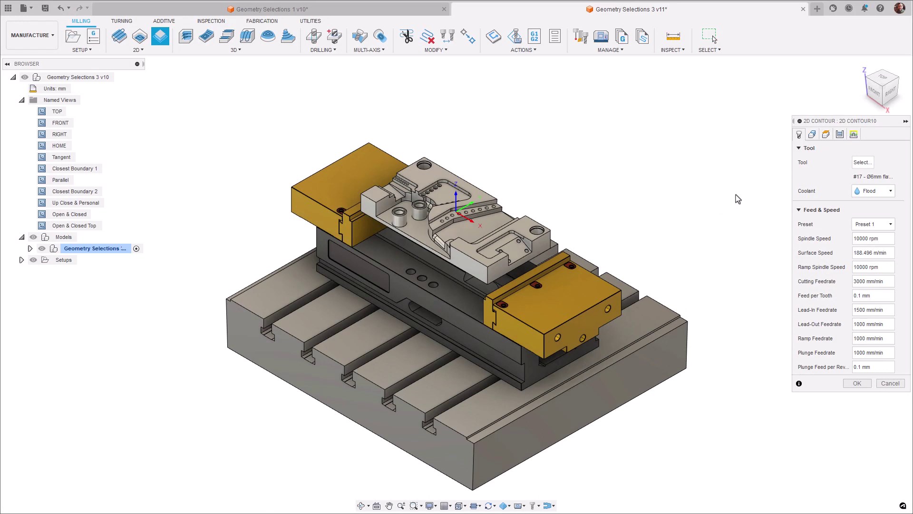
Step: Add a Chain contour selection in closed mode on the inner step edge of the rear cylindrical boss
click(812, 134)
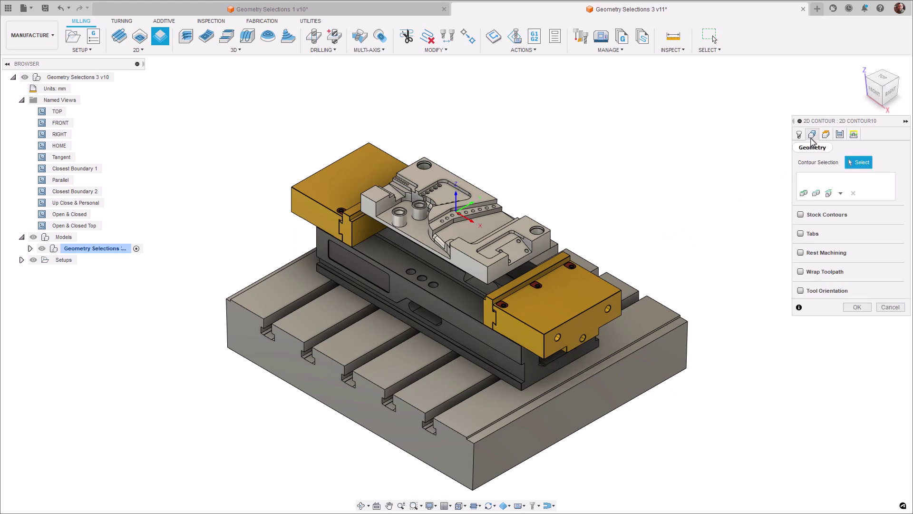
click(841, 193)
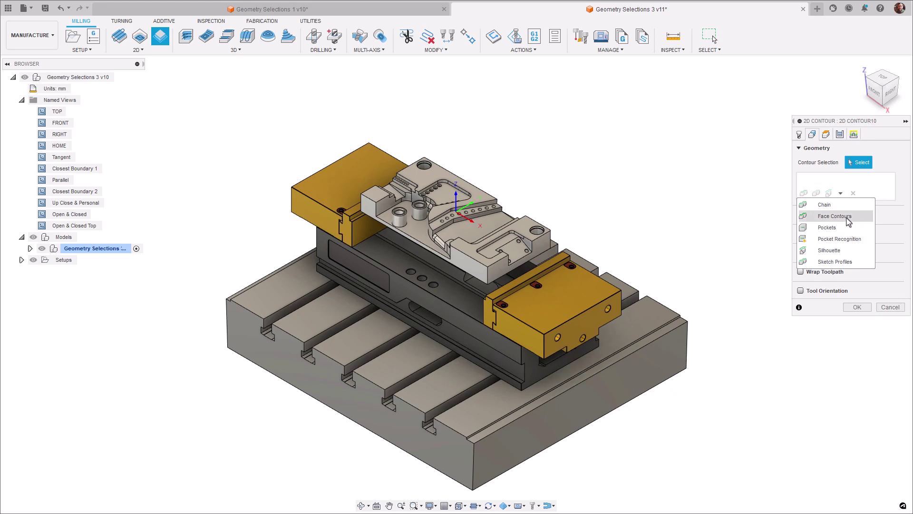
click(847, 205)
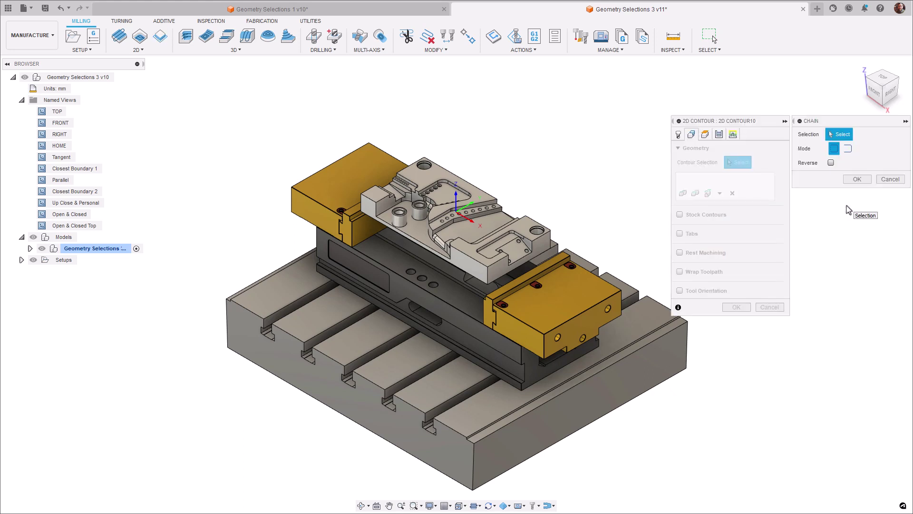
click(848, 149)
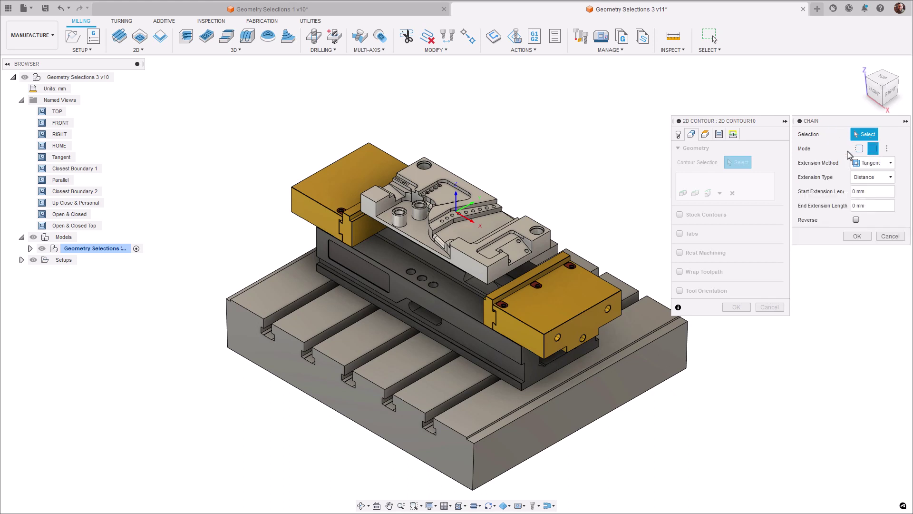
click(859, 149)
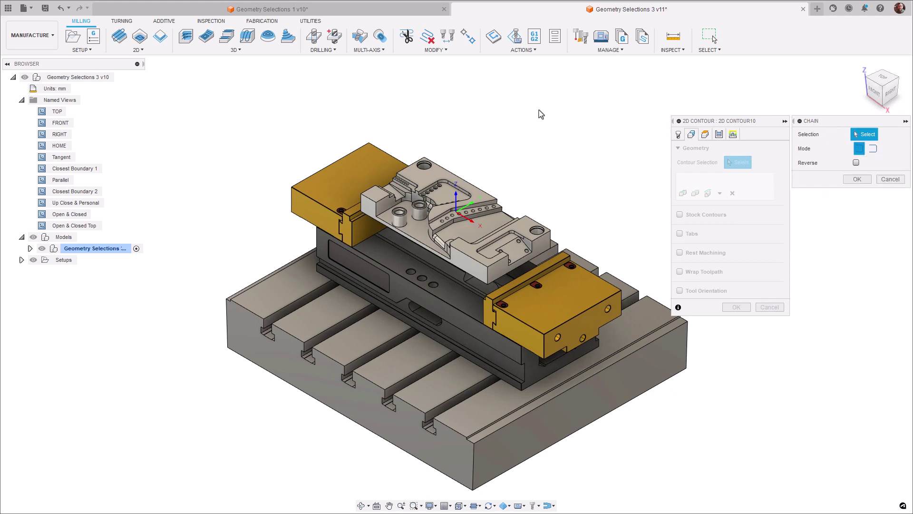
double_click(83, 214)
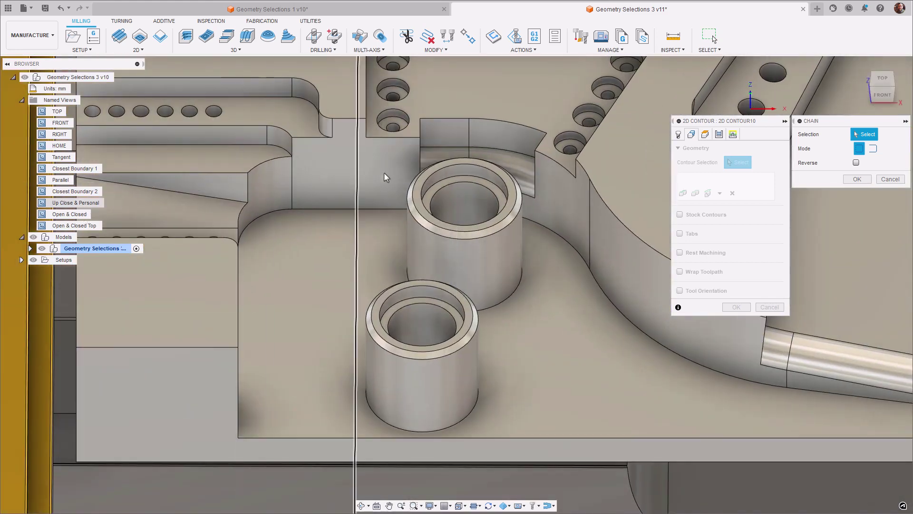
click(476, 179)
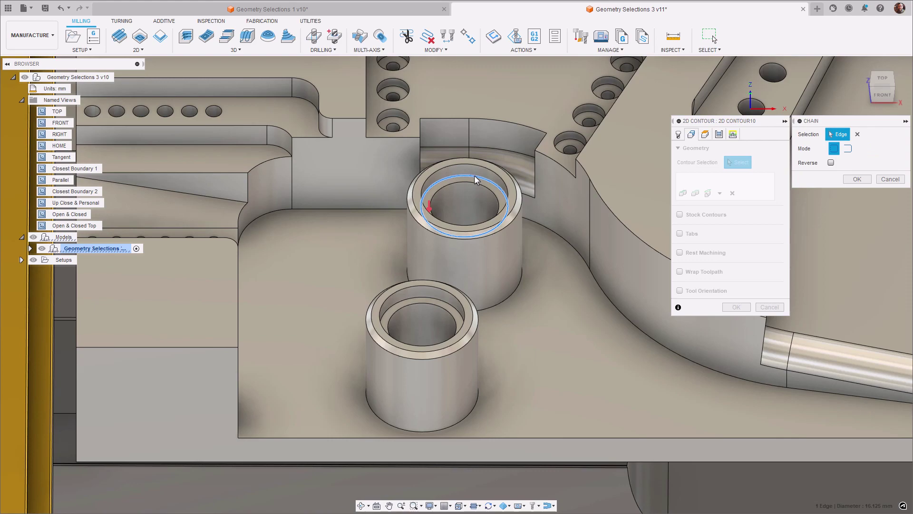
Step: Reverse the circular chain's direction and accept both the chain selection and the 2D Contour operation
double_click(74, 225)
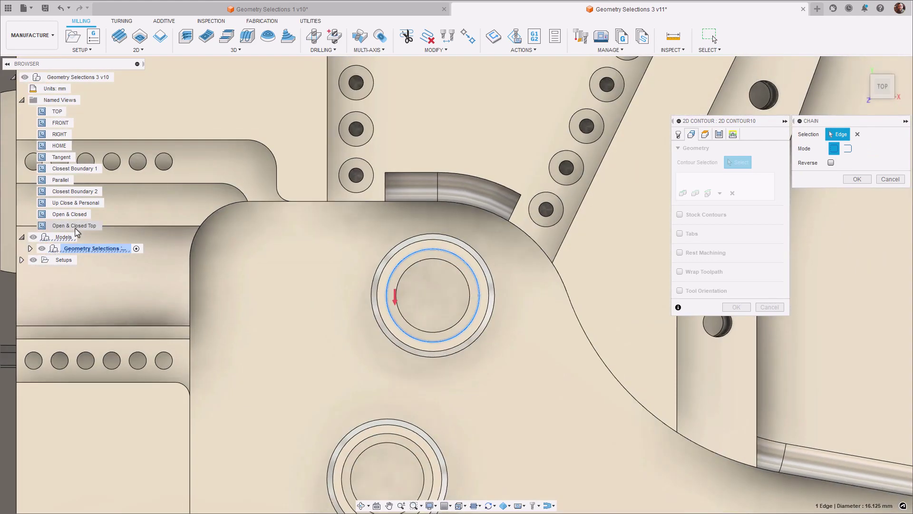
click(395, 298)
click(831, 163)
key(Return)
key(Return)
Step: View the boss toolpath up close, return to the home view, and delete the 2D Contour operation
double_click(79, 215)
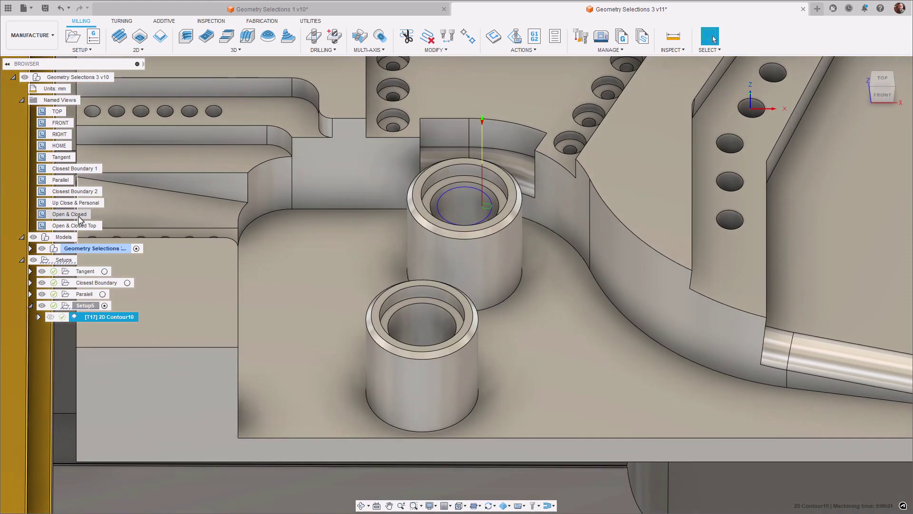
double_click(59, 146)
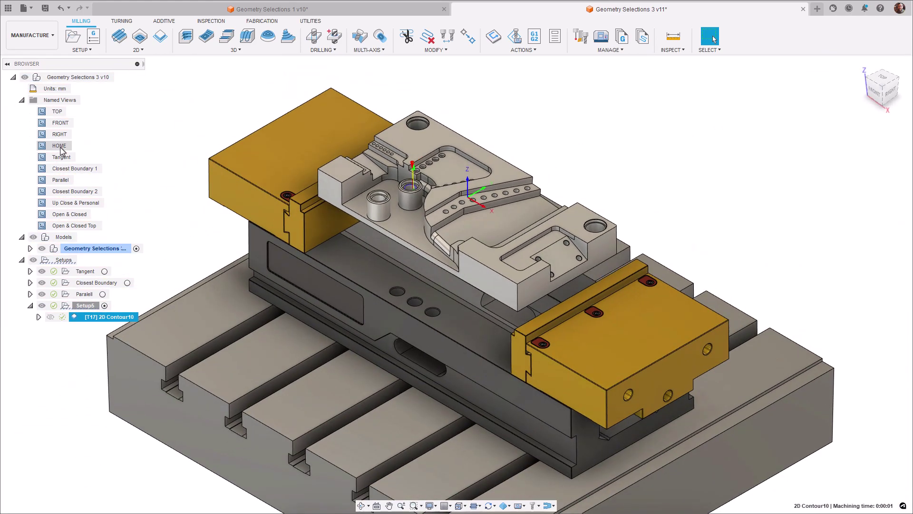
key(Delete)
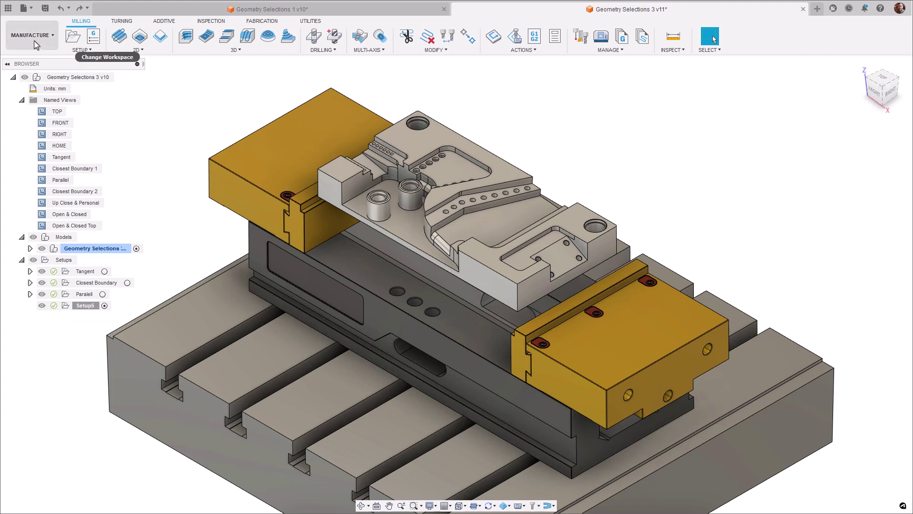
Step: Create a new 2D Contour operation and open its contour geometry settings for the stepped ledge with the row of holes
click(138, 49)
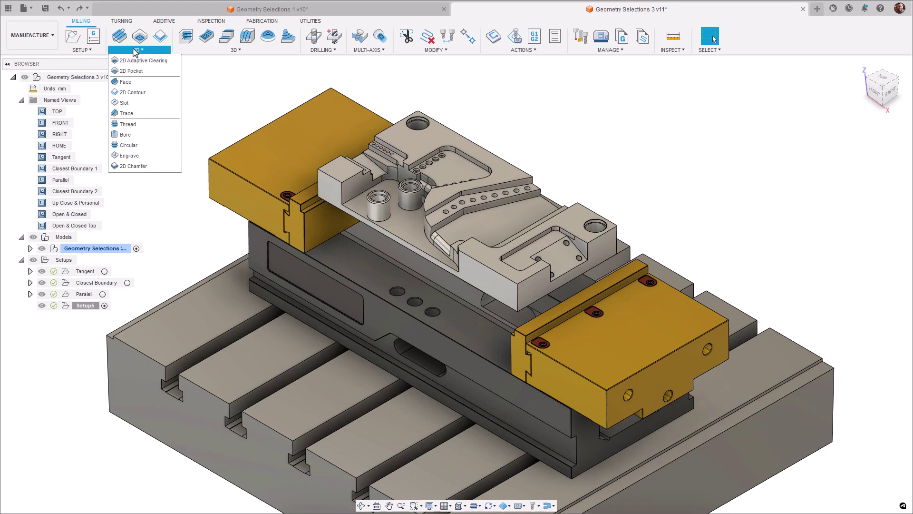
click(142, 93)
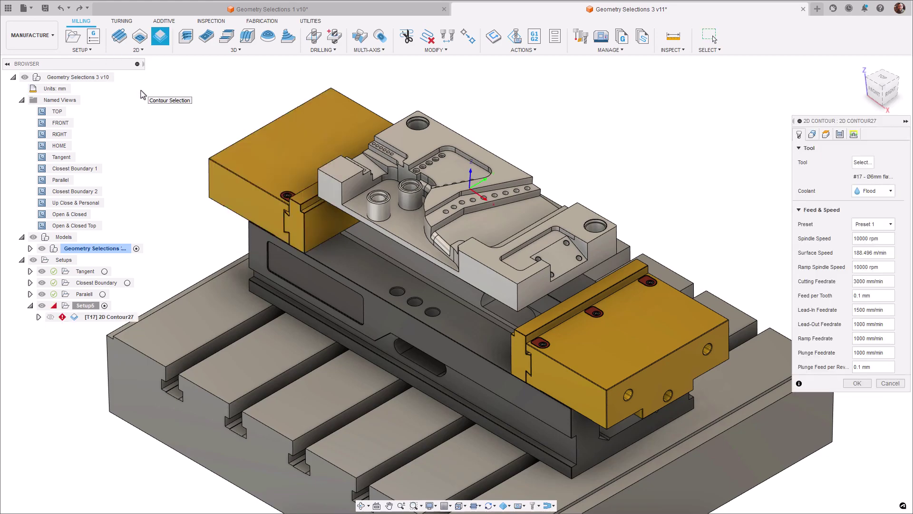
double_click(90, 202)
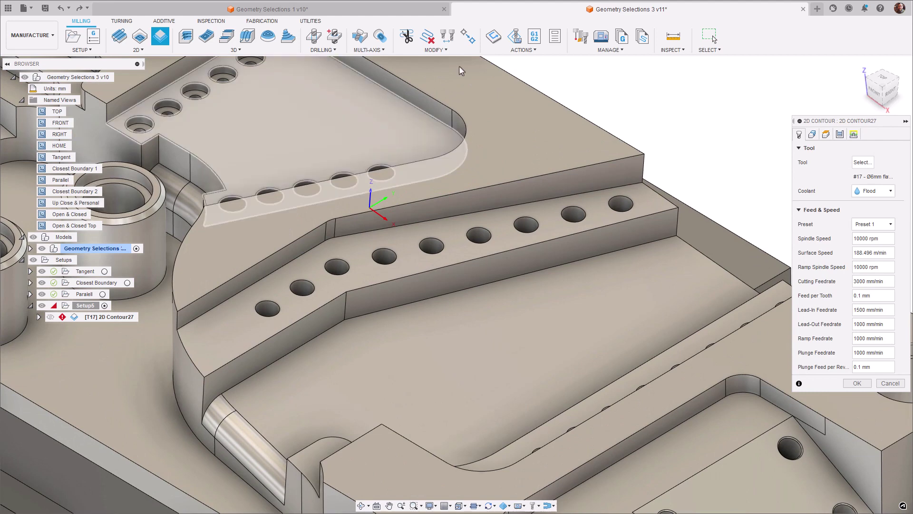
click(811, 135)
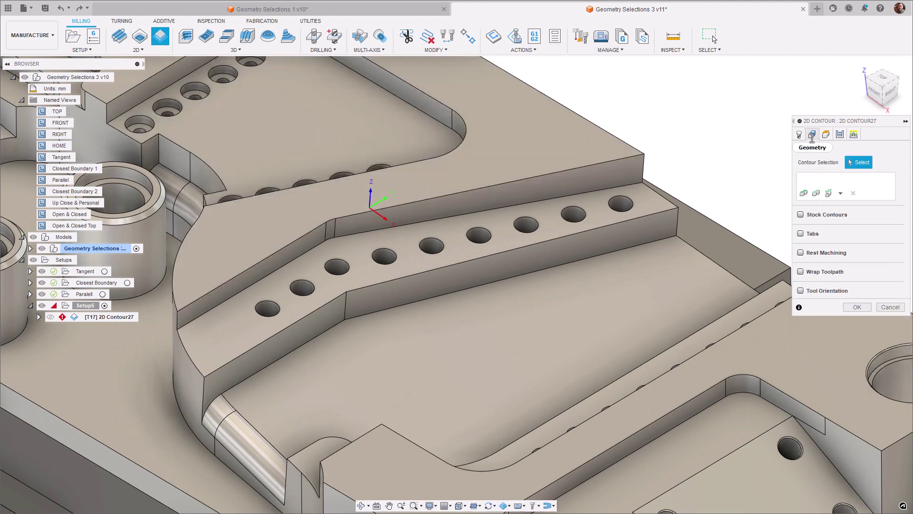
Step: Try selecting the ledge's back edge as the contour, first directly and again as a Chain switched from closed to open mode
click(627, 186)
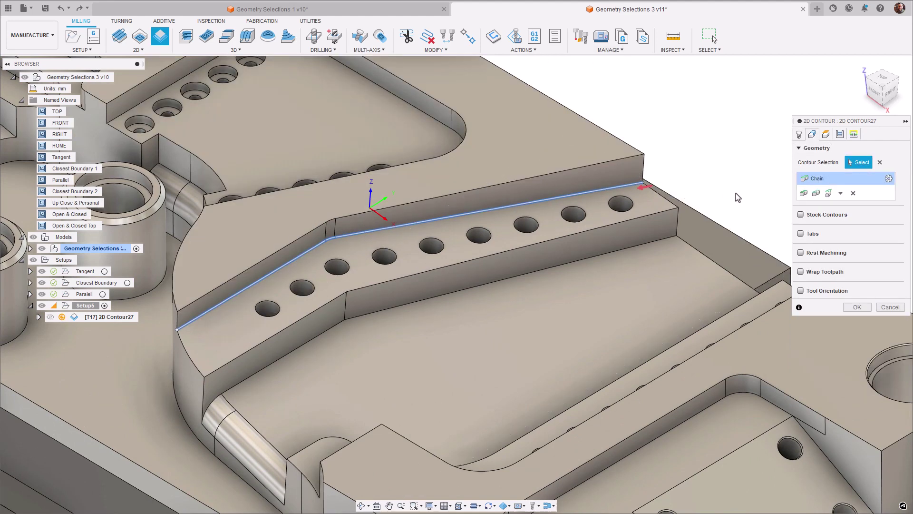
click(853, 194)
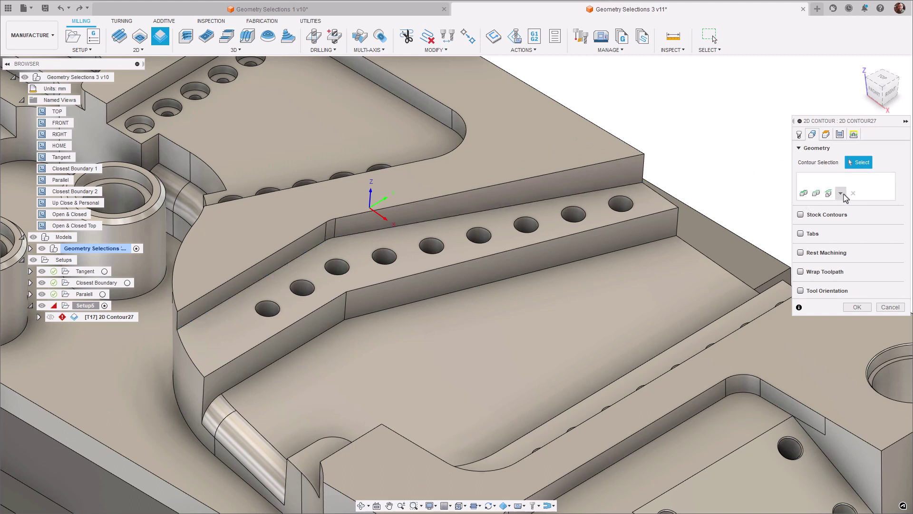
click(816, 193)
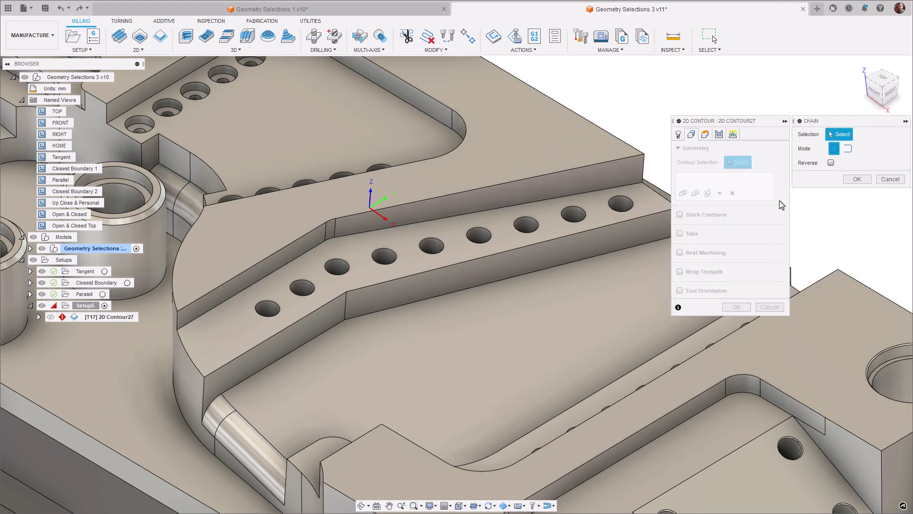
click(612, 189)
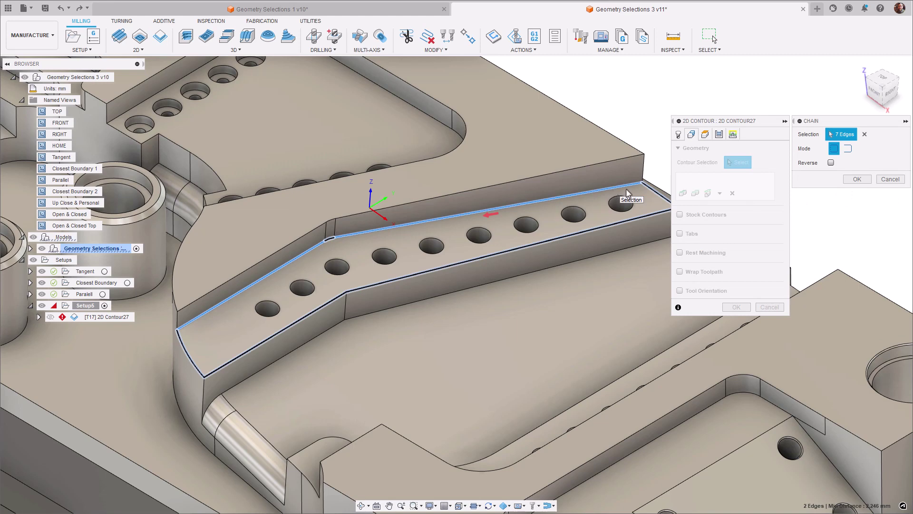
click(848, 149)
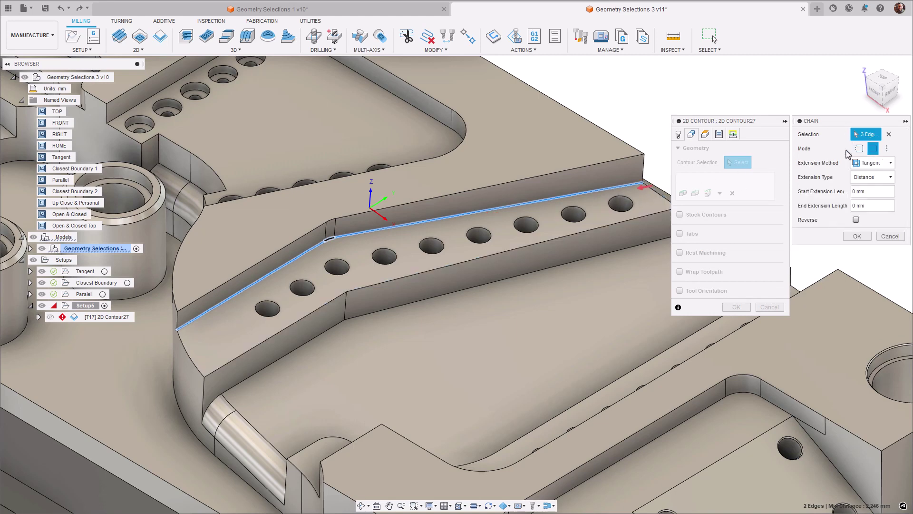
click(890, 236)
Step: Start a Chain contour selection and pick the back edge of the ledge with the row of holes
click(841, 193)
click(845, 204)
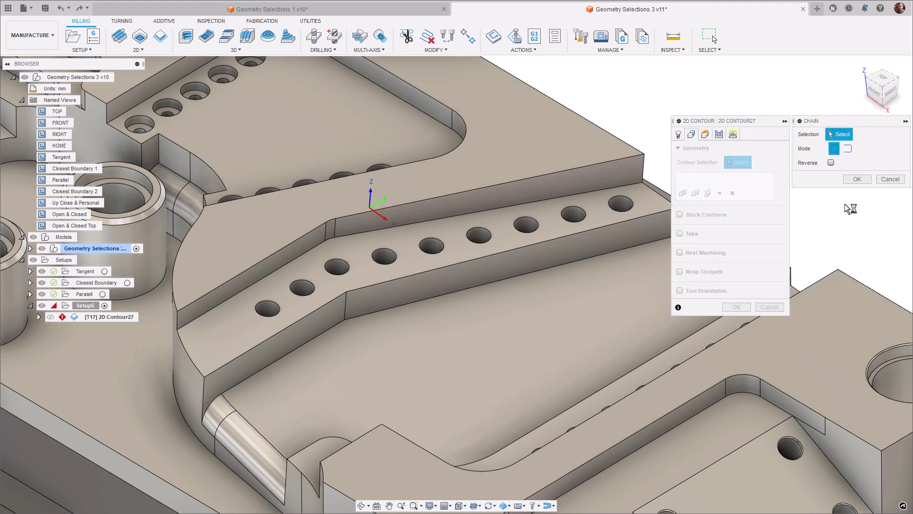
click(630, 186)
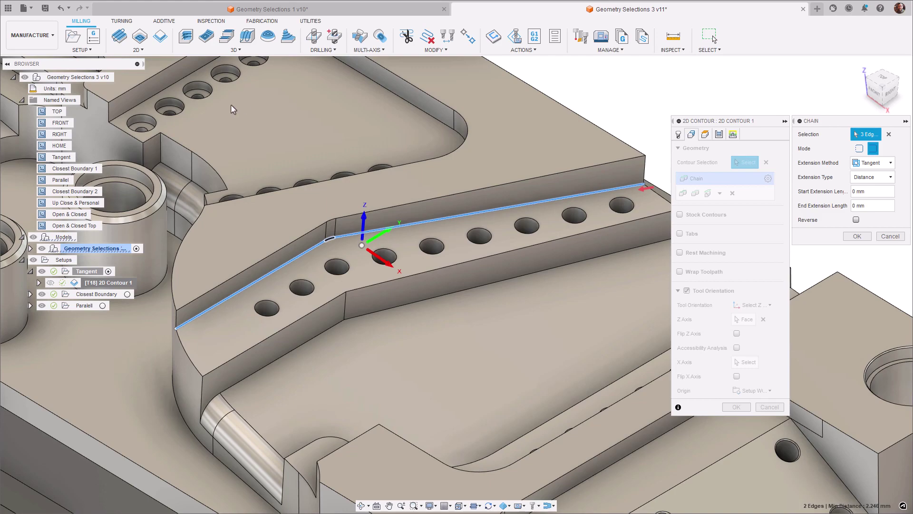
Step: Set the open chain's extension type to To boundary, working in the top-down Tangent view
double_click(55, 158)
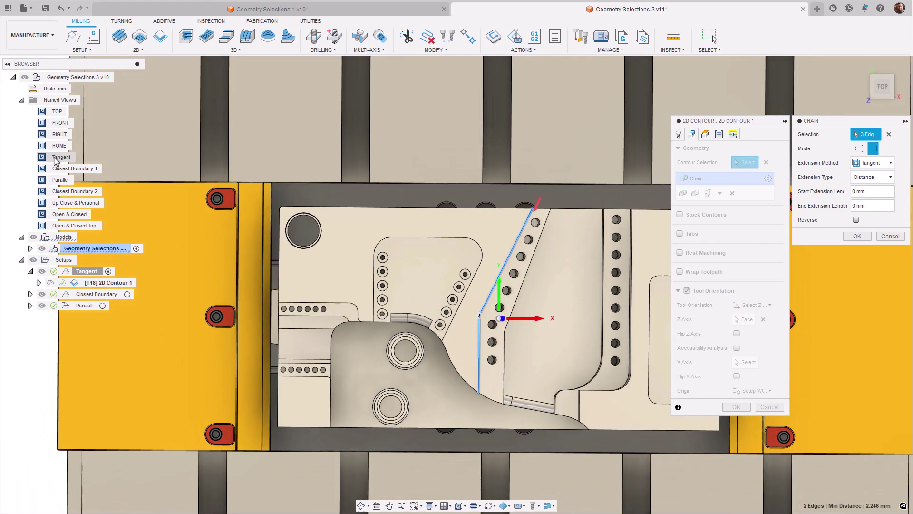
click(879, 177)
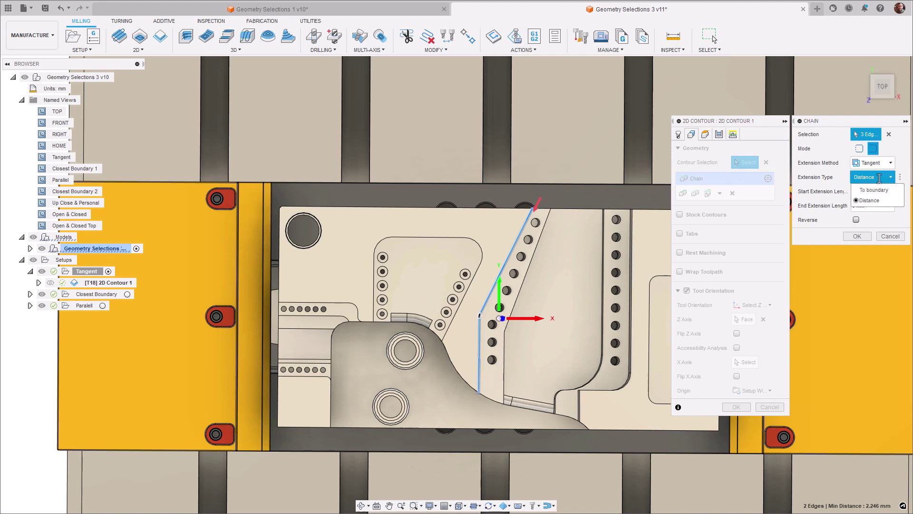
click(878, 191)
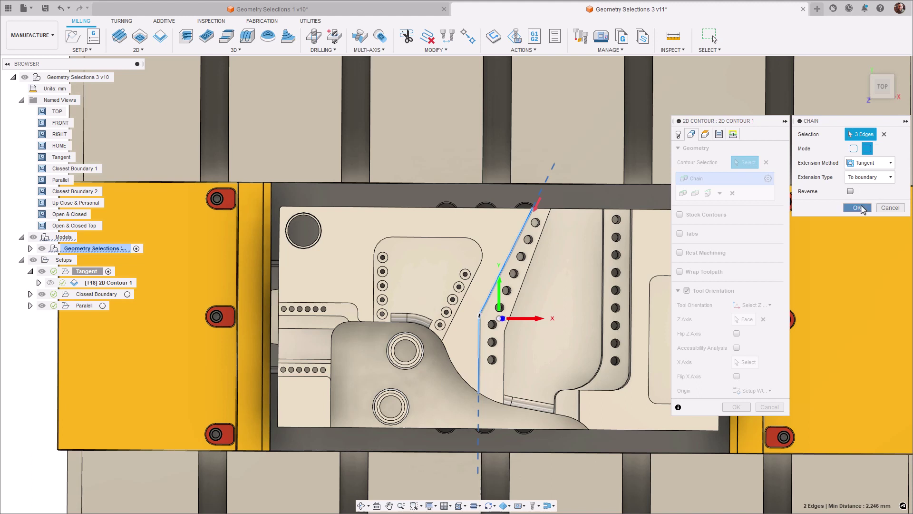
Step: Accept the ledge chain's boundary extension, generate the 2D contour, and show it in the Up Close & Personal view
click(862, 208)
click(858, 406)
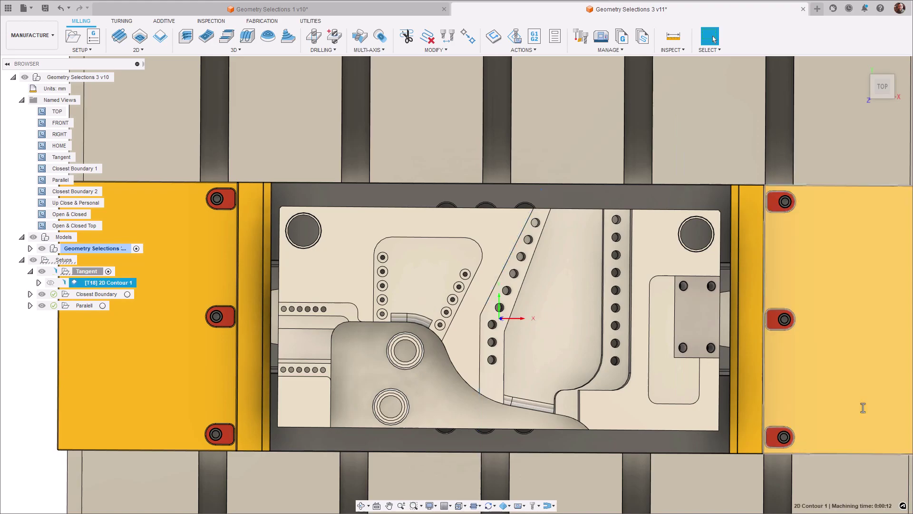
double_click(76, 203)
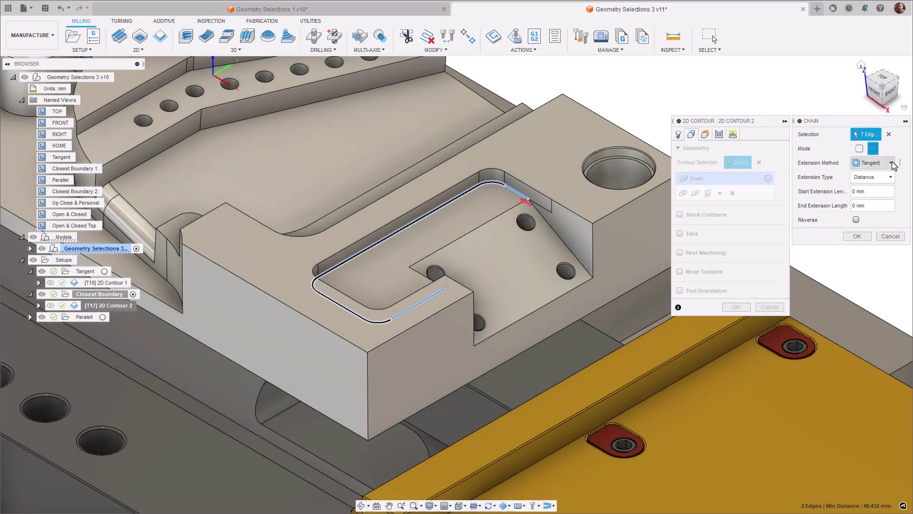
Step: Extend the open pocket chain with the Closest boundary method and To boundary type, and generate the second 2D contour
click(890, 162)
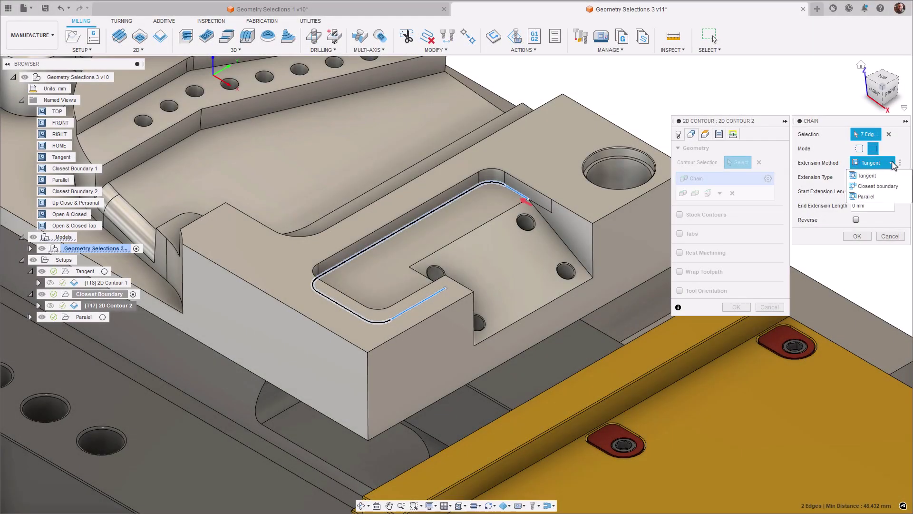
click(878, 186)
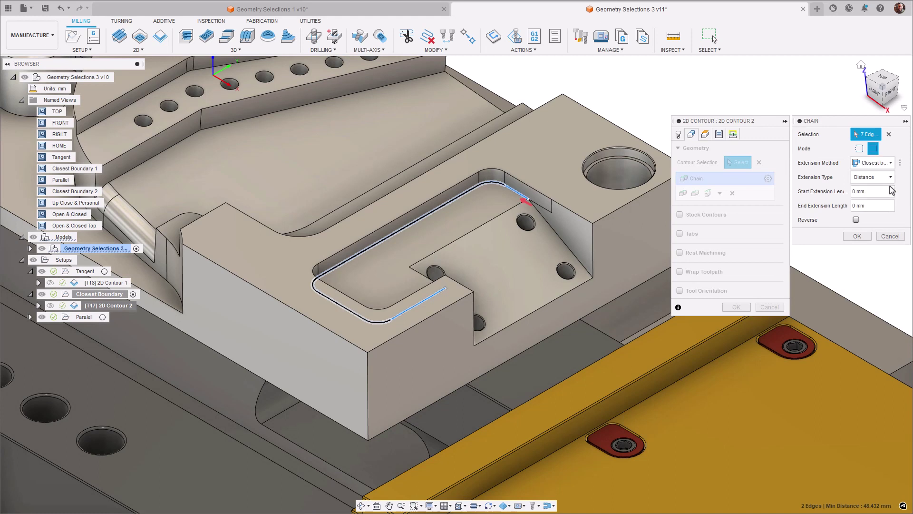
click(891, 179)
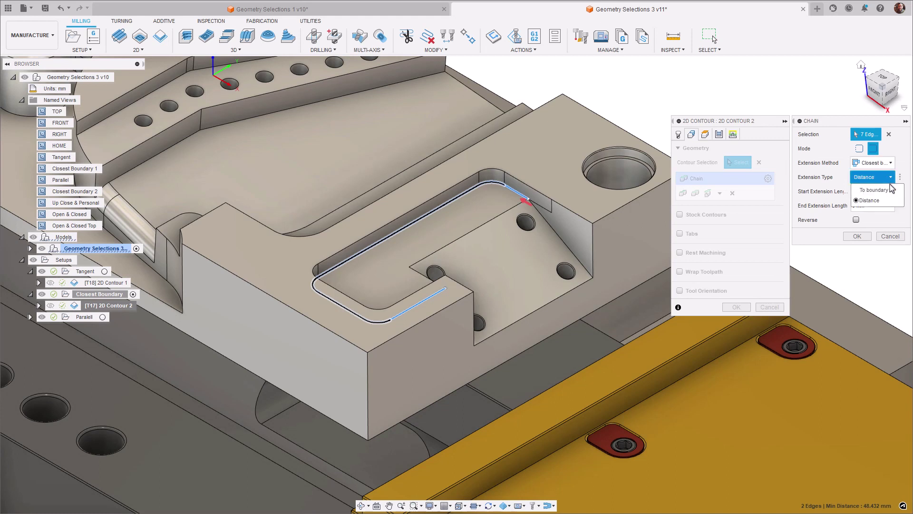
click(890, 190)
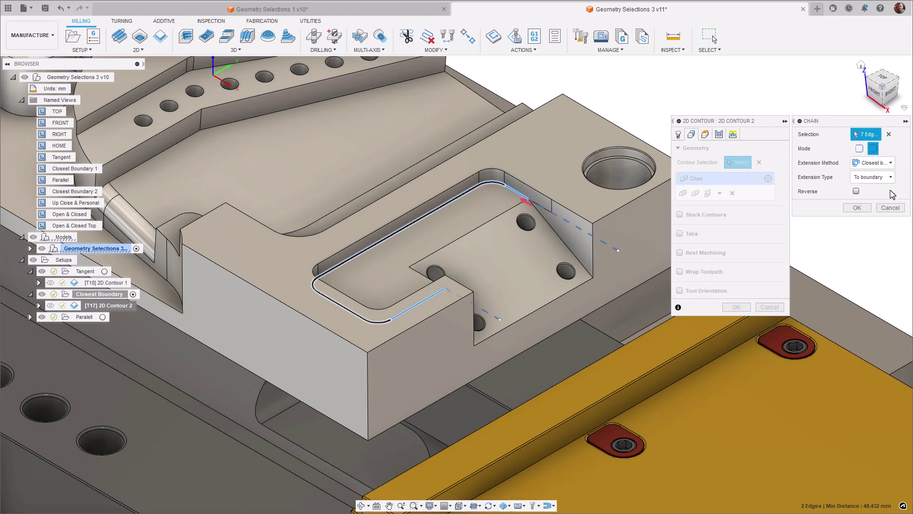
click(857, 208)
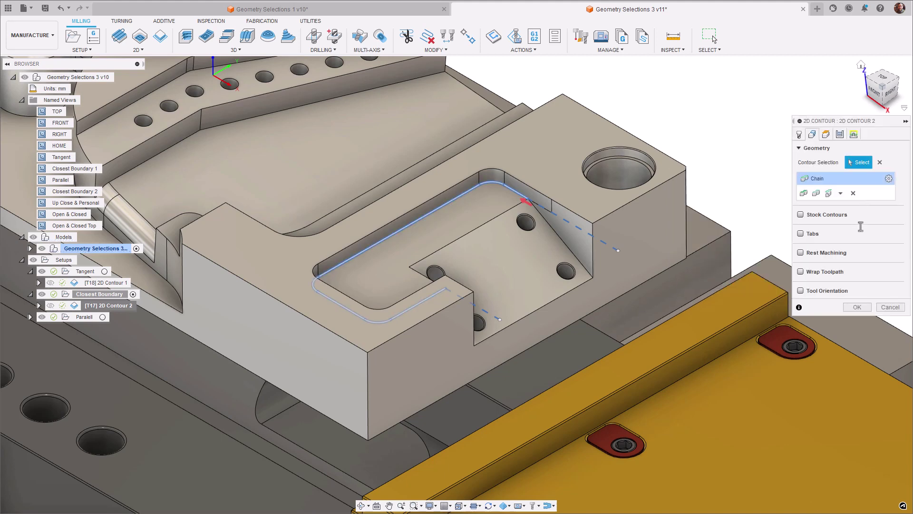
click(857, 307)
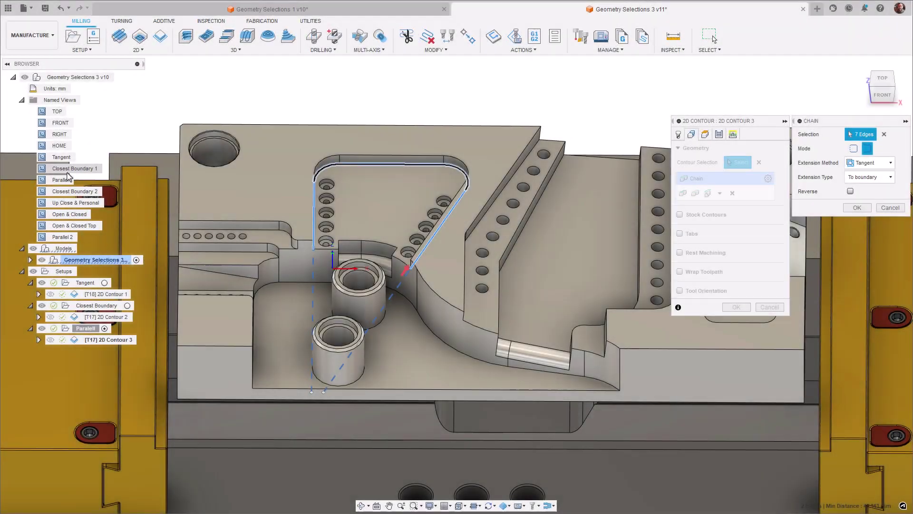
Step: Set the trapezoidal pocket chain's extension method to Parallel in the top-down view, and generate the contour
click(68, 178)
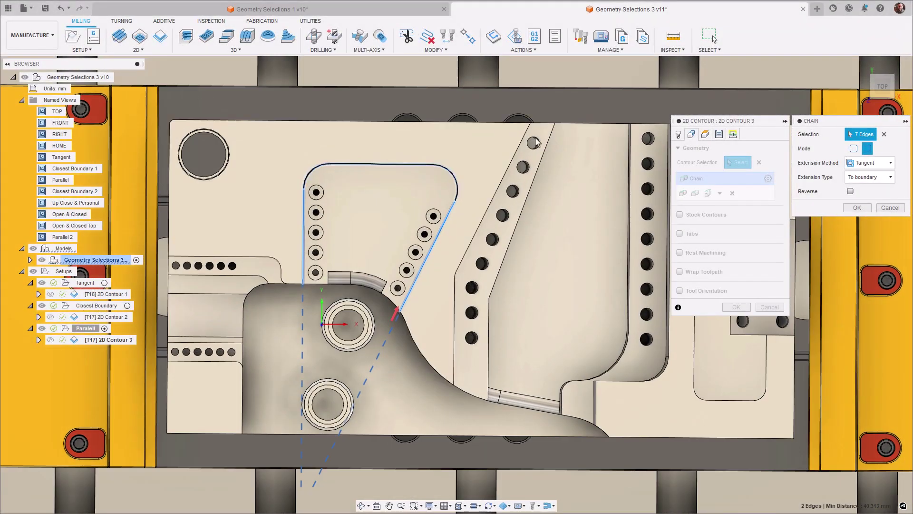
click(879, 165)
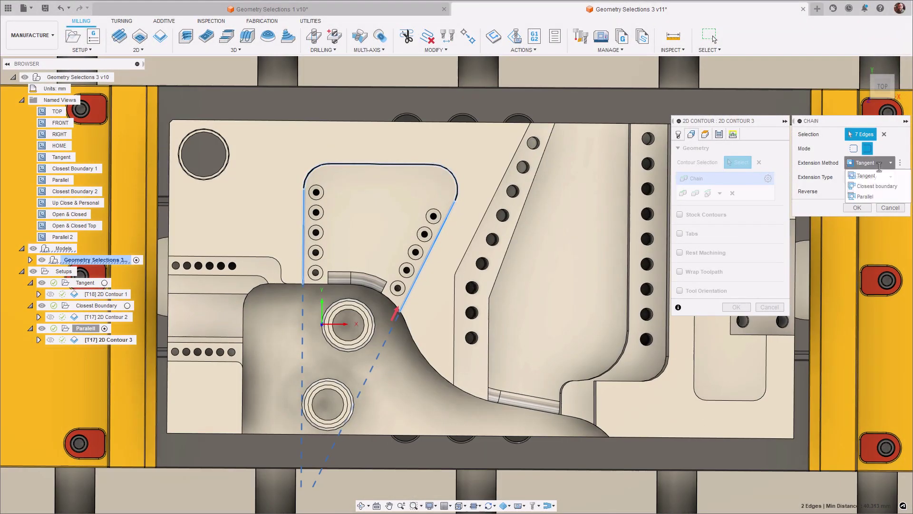
click(880, 196)
click(857, 208)
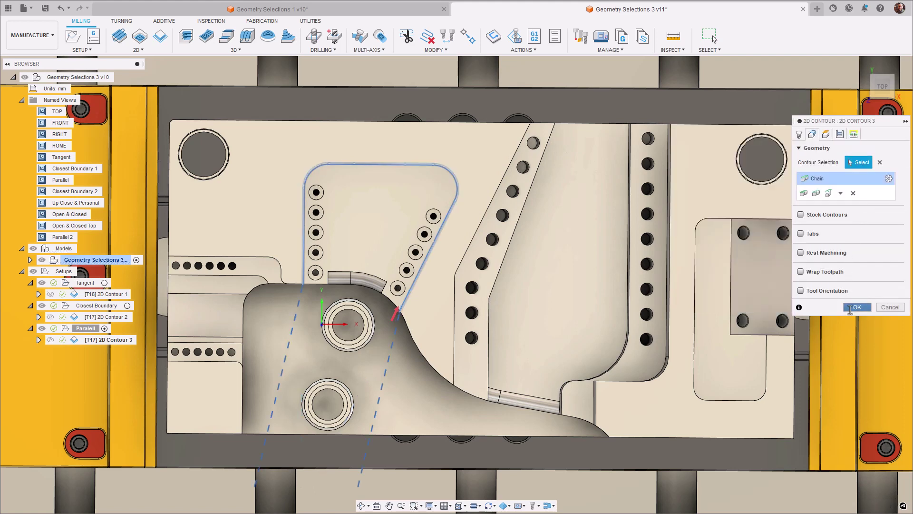
click(855, 307)
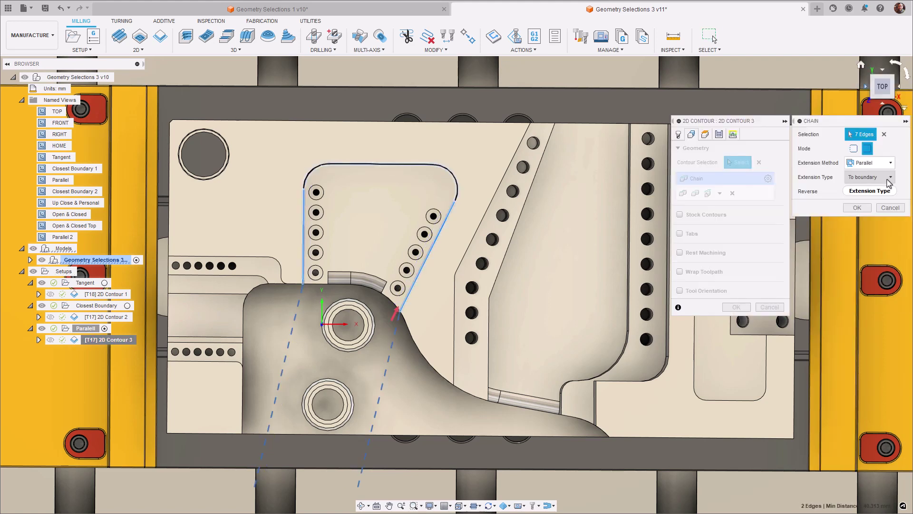
Step: Change the trapezoidal pocket chain's extension type to Distance, edit its start and end extension lengths, and regenerate the contour
click(889, 184)
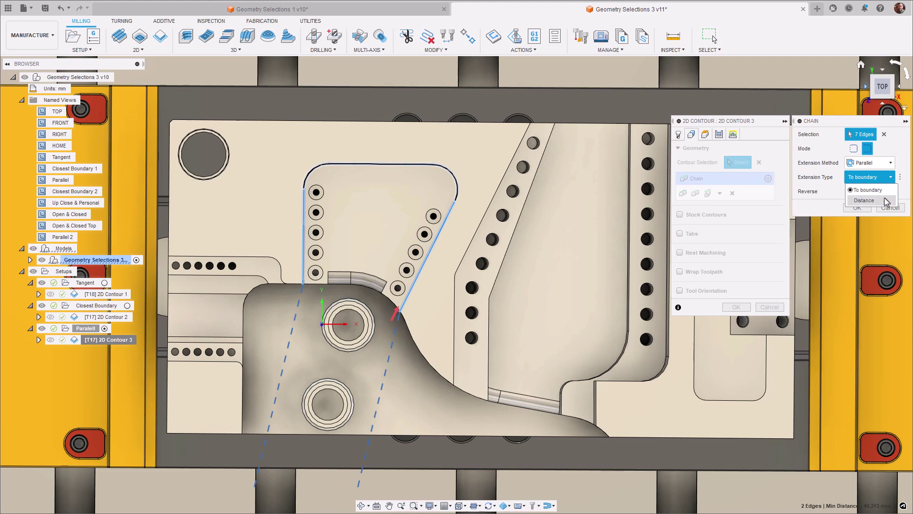
click(887, 200)
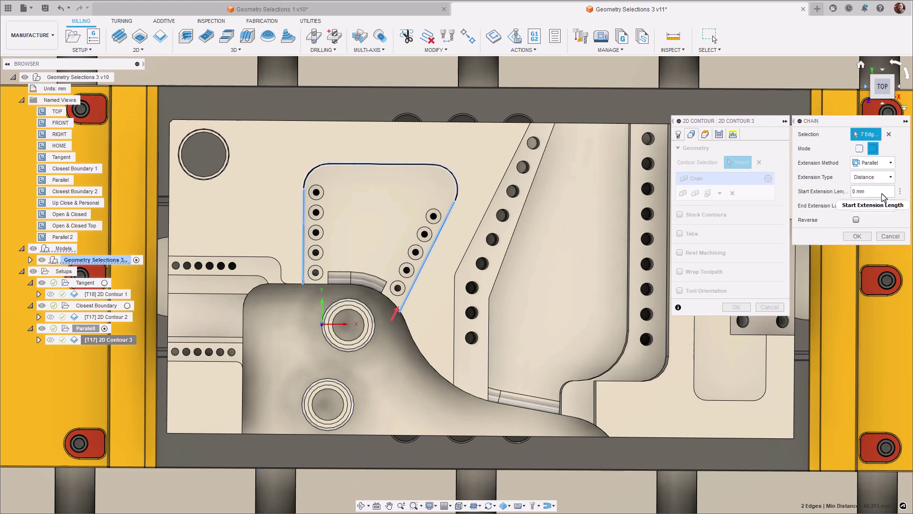
double_click(862, 195)
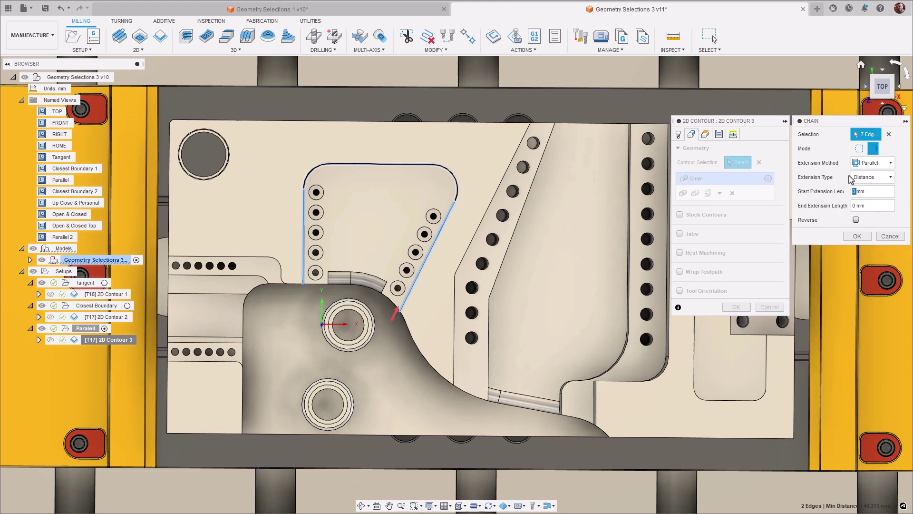
double_click(852, 205)
click(857, 235)
click(856, 307)
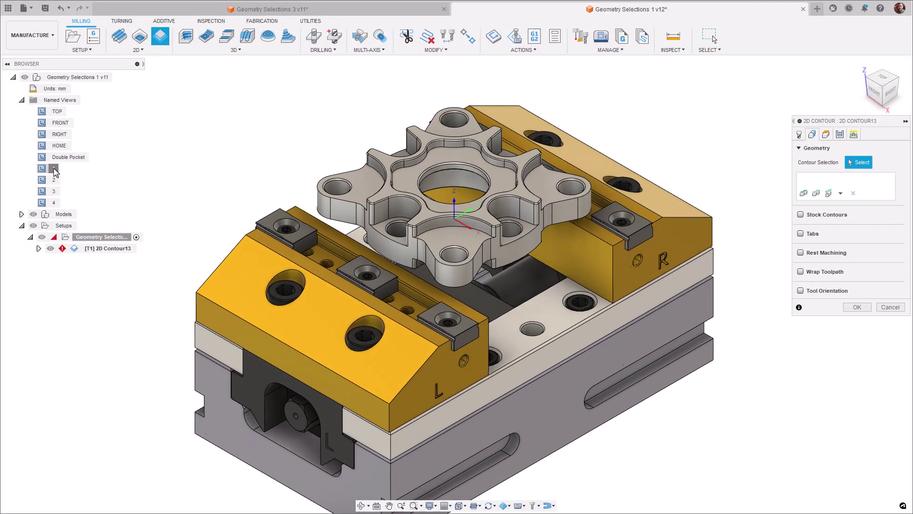
Step: Select the curved ledge edge at each of the star-shaped part's four lobes as chains, using named views 1 to 4
double_click(53, 168)
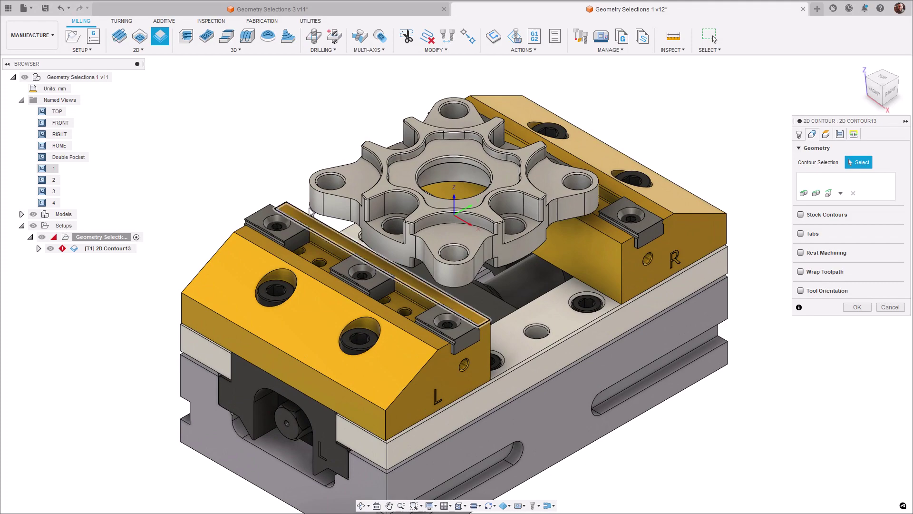
click(441, 227)
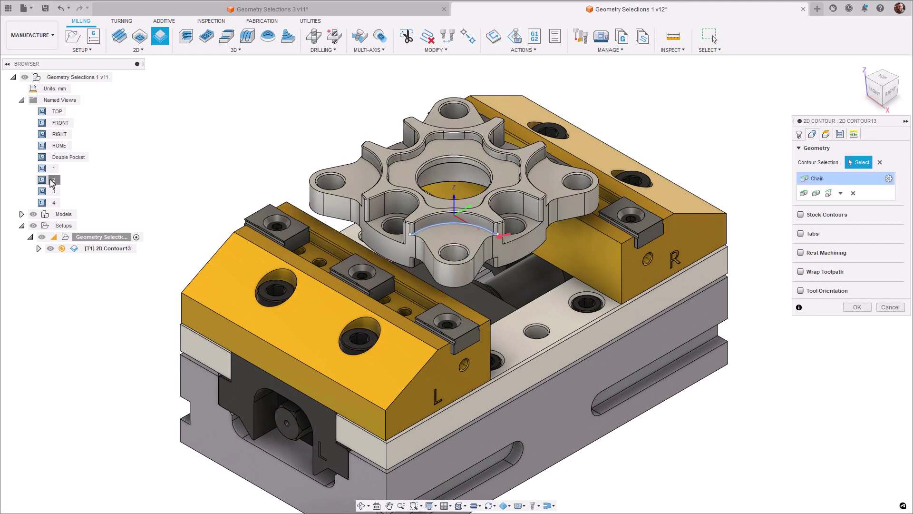
double_click(53, 180)
click(450, 225)
double_click(54, 191)
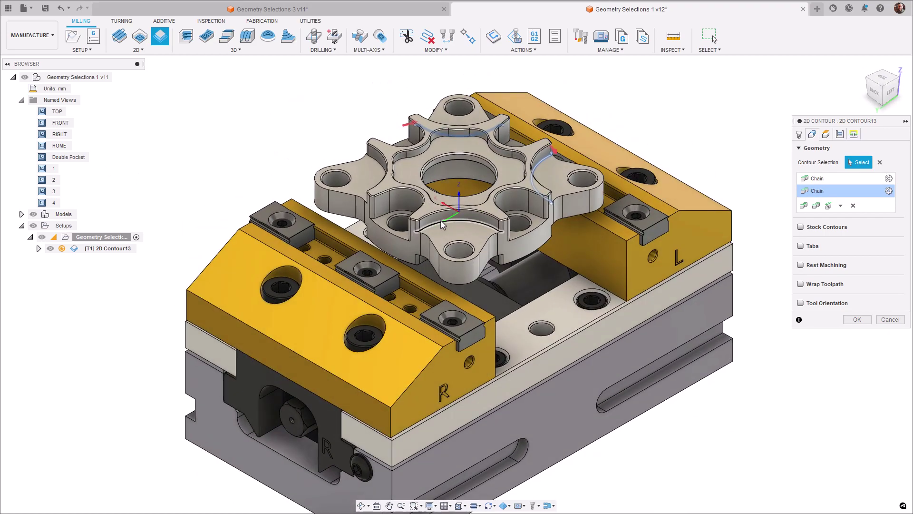
click(444, 226)
double_click(57, 202)
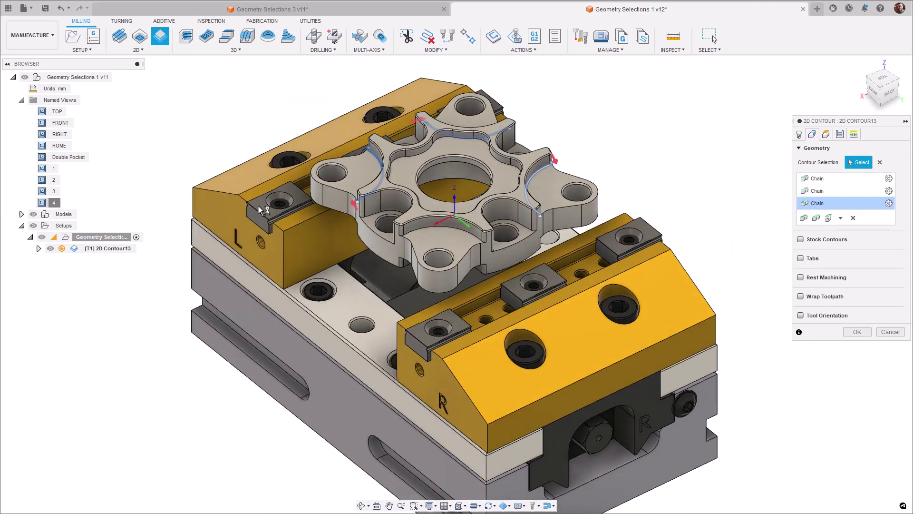
click(451, 217)
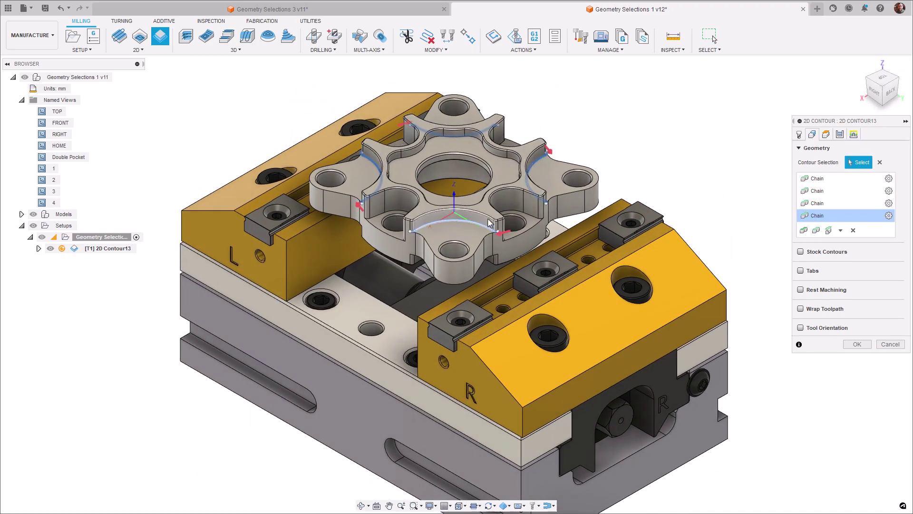
Step: Extend the lobe chains by distance, with 12 mm start and end extension lengths
click(888, 178)
click(857, 236)
click(890, 191)
click(857, 235)
click(889, 215)
text(12)
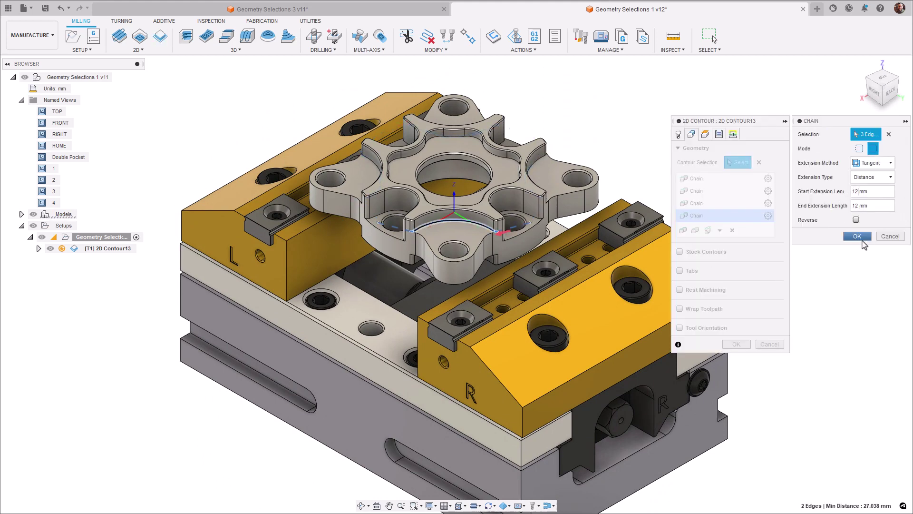
click(860, 236)
Step: Adjust the 2D contour's linking settings, entering a value of 0, then recheck the four chains and generate the toolpath
click(853, 134)
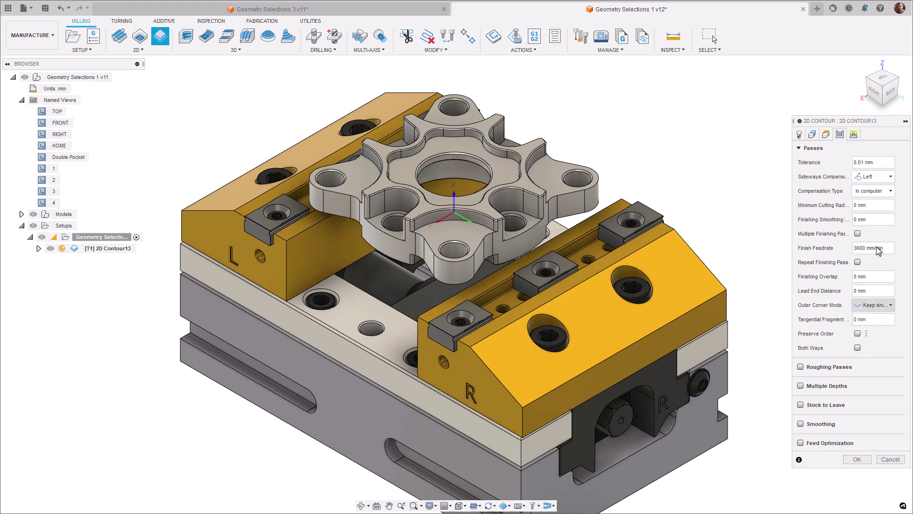
double_click(856, 191)
text(0)
click(857, 205)
click(858, 267)
click(812, 134)
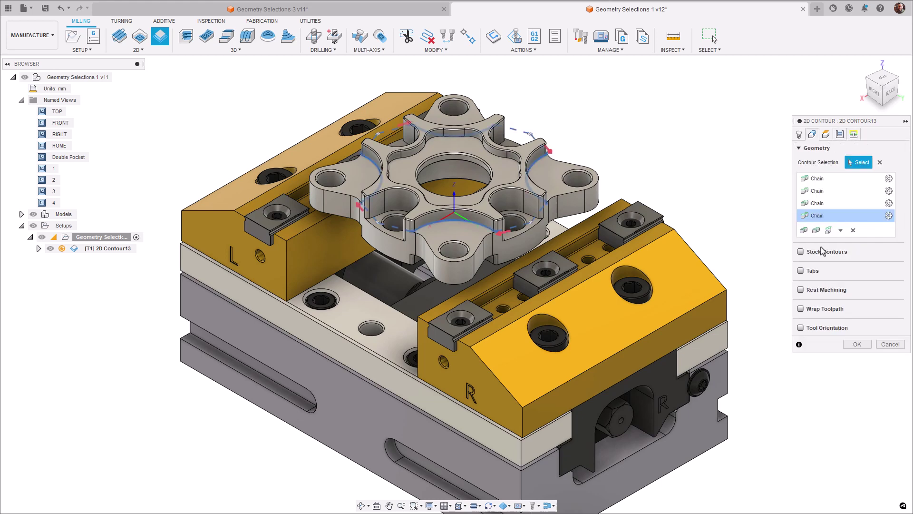
click(856, 346)
Step: Examine the finished four-chain 2D contour operation from the Double Pocket view
double_click(68, 157)
right_click(103, 248)
click(131, 75)
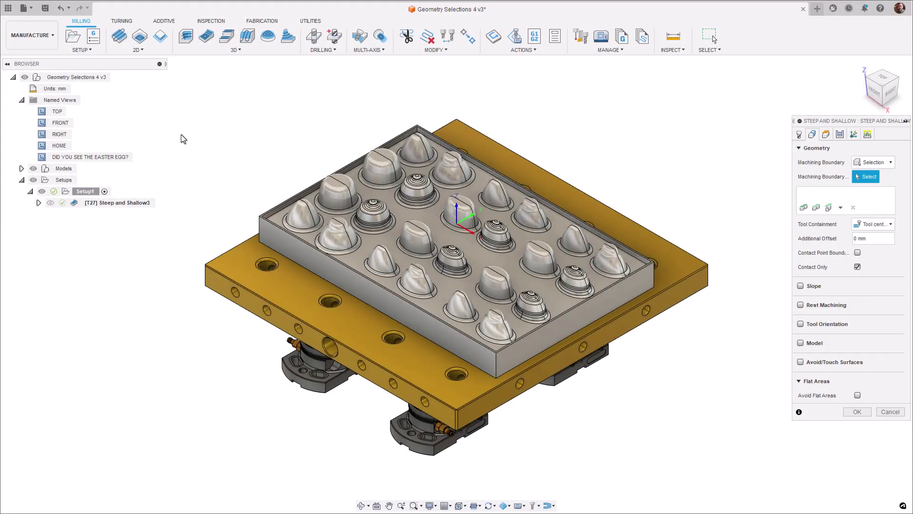
Step: Bound the Steep and Shallow operation with Face Contours on the tray's floor face, using only the inside loops, and generate it
double_click(98, 157)
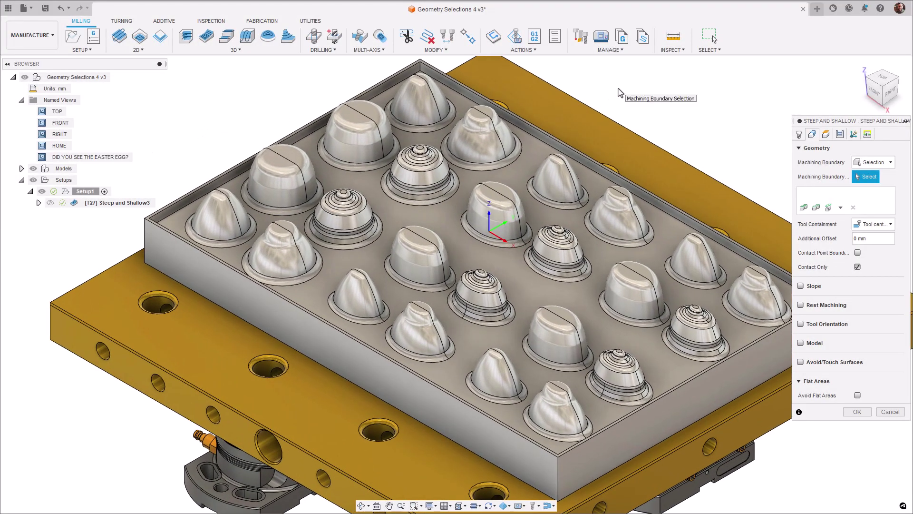
click(841, 207)
click(839, 230)
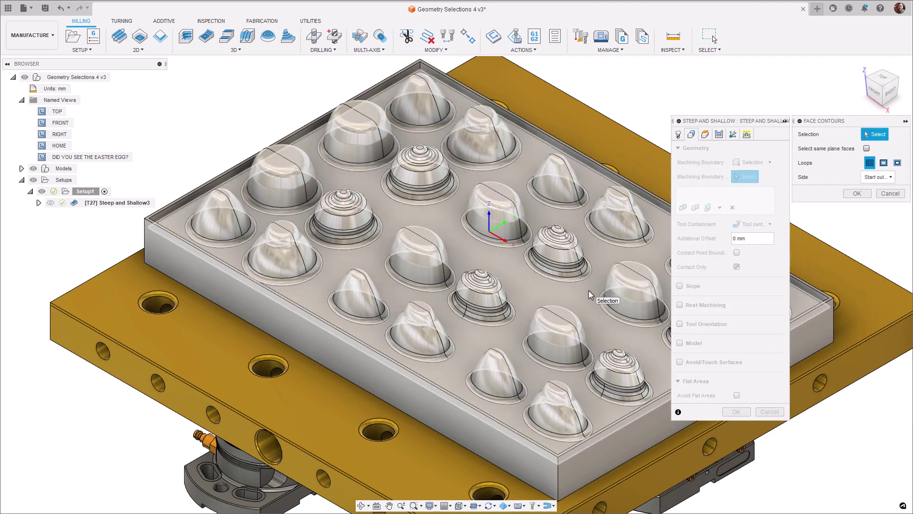
click(589, 290)
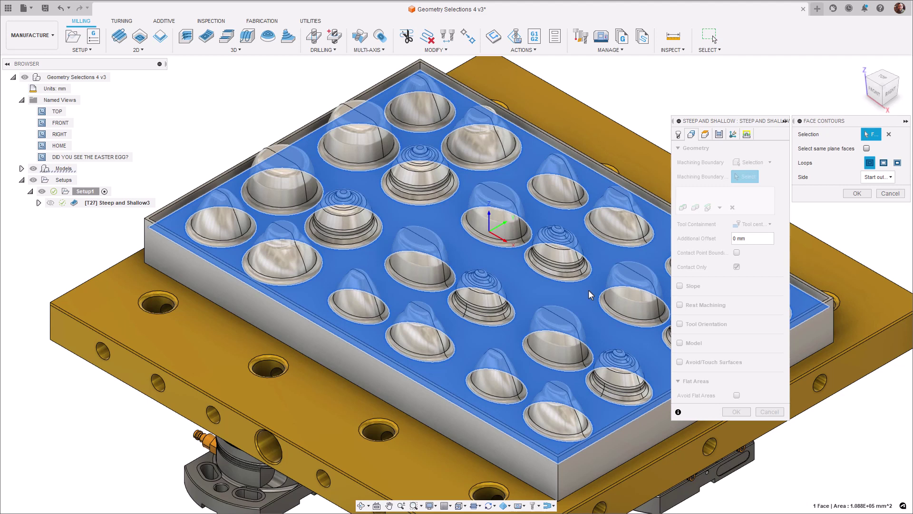
click(897, 163)
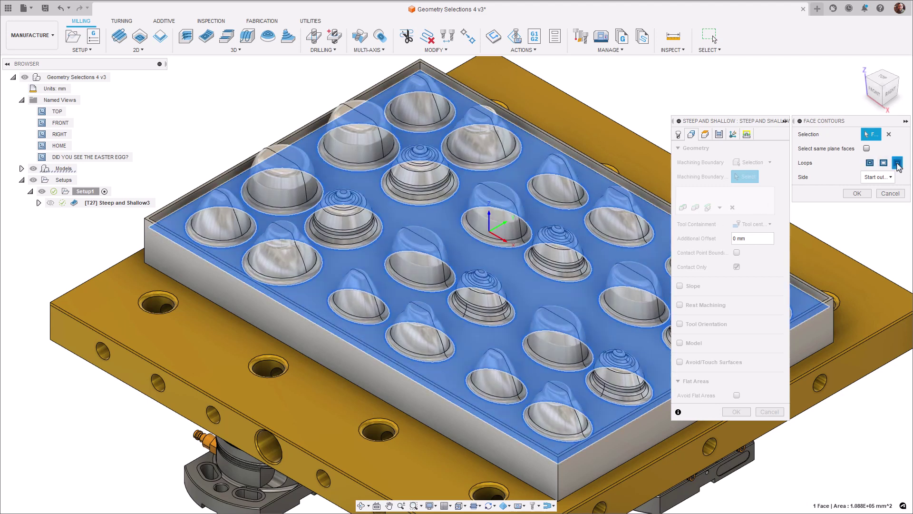
click(857, 193)
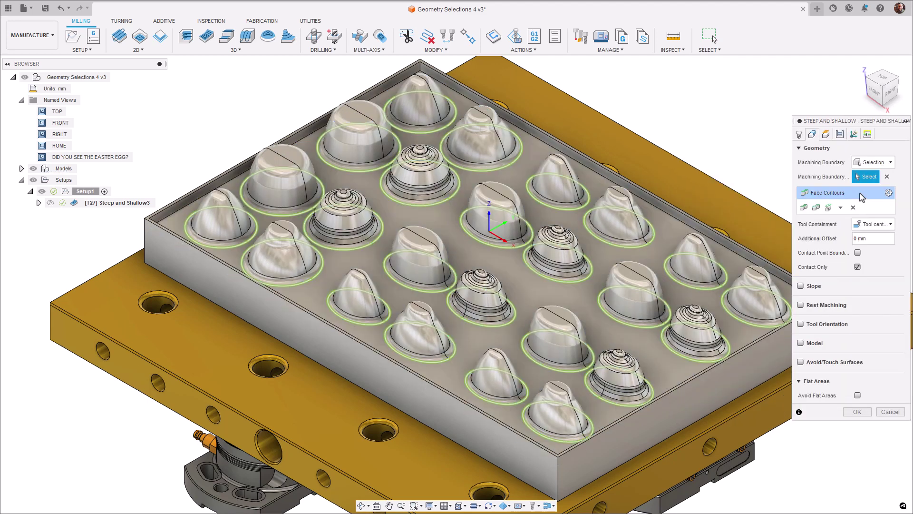
click(857, 412)
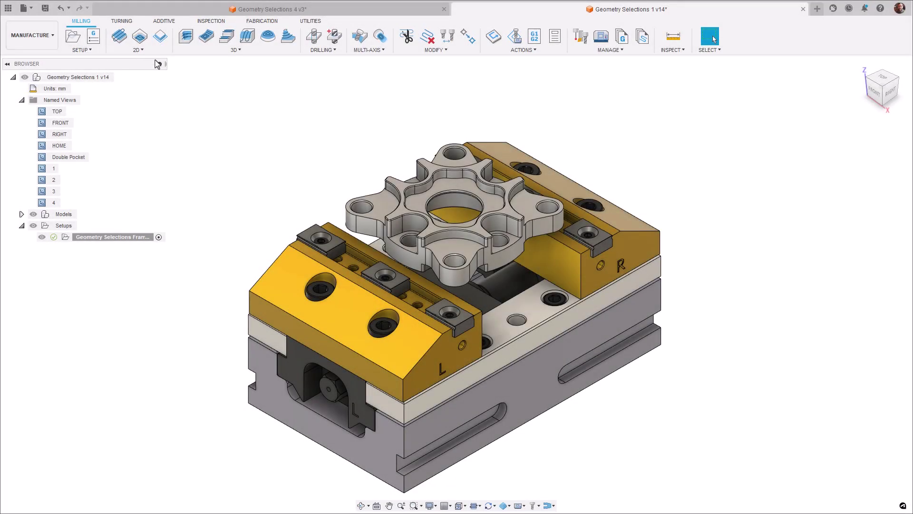
Step: Start a Flat operation on the lobed part and set its machining boundary to Selection
click(224, 40)
double_click(59, 134)
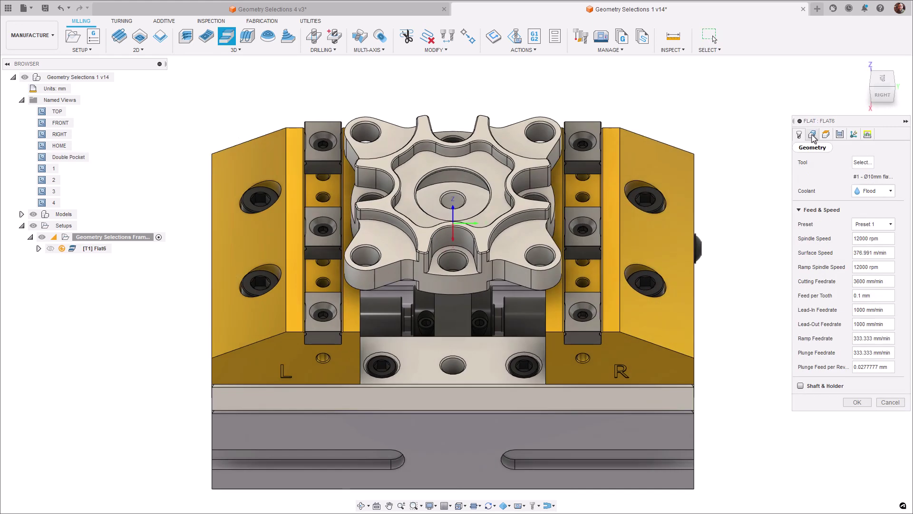
click(812, 134)
click(861, 162)
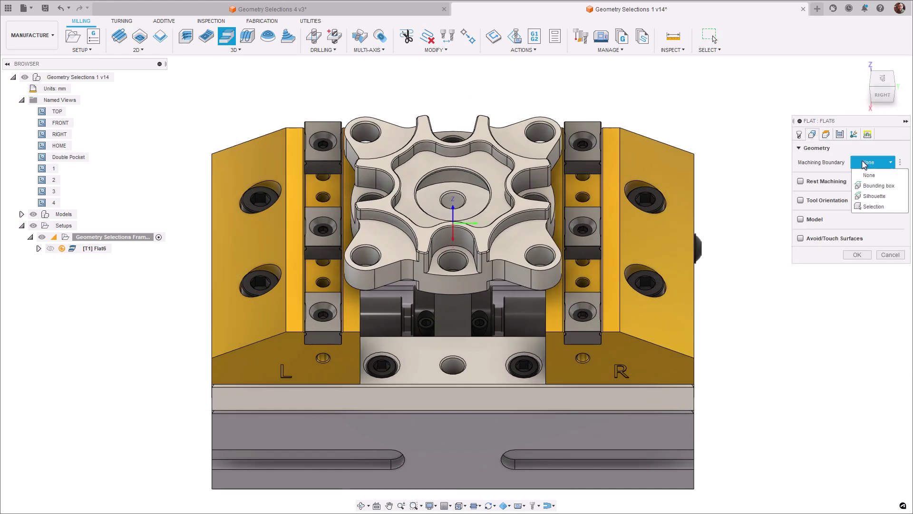
click(873, 206)
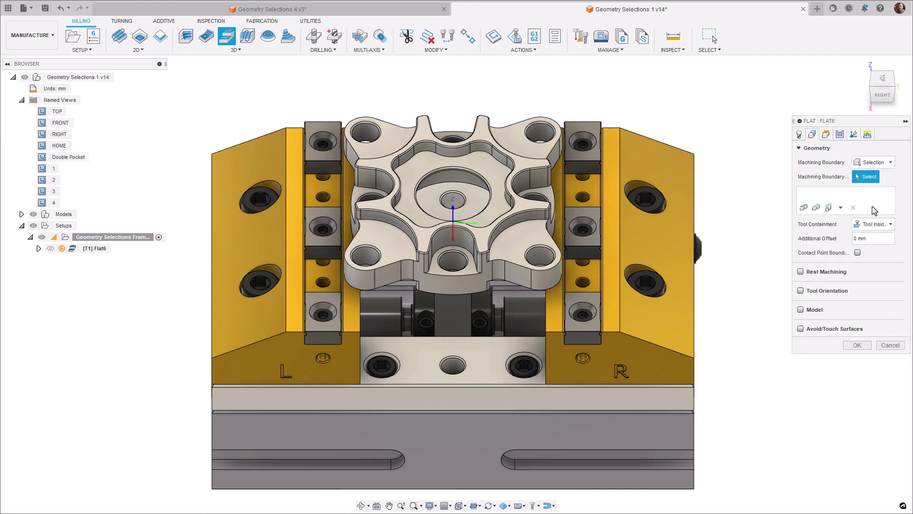
Step: Add a Face Contours boundary from one corner lobe's top face, including the other faces on the same plane
click(841, 208)
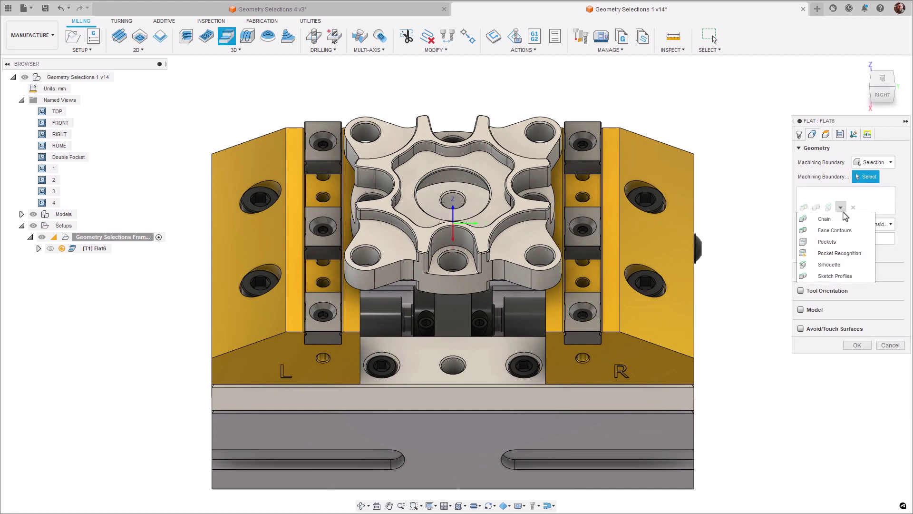
click(842, 238)
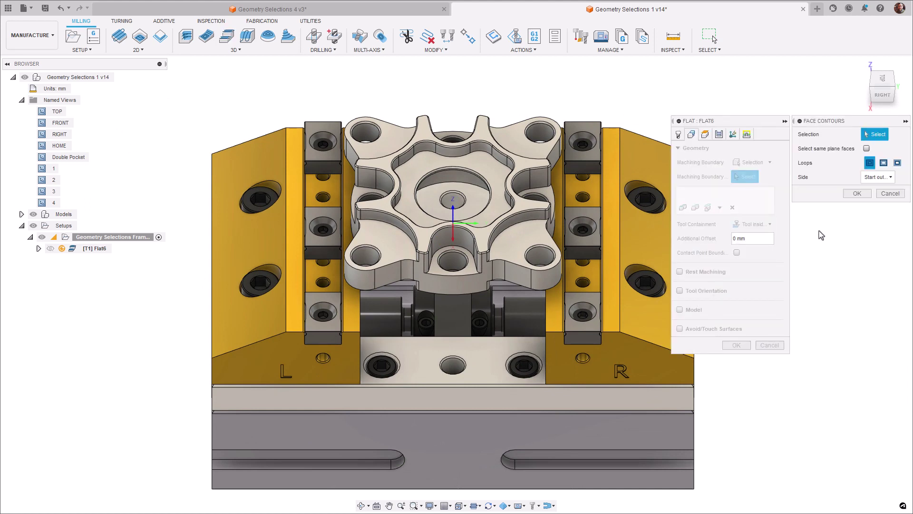
click(529, 241)
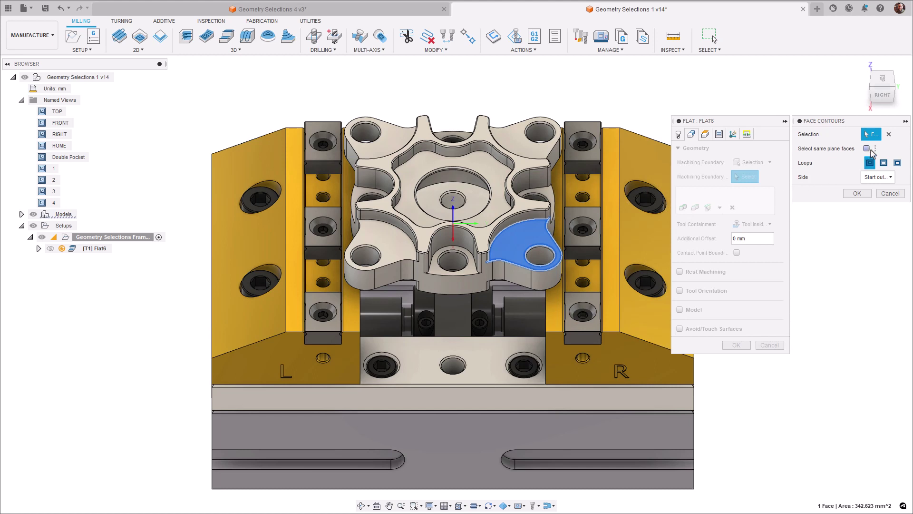
click(867, 149)
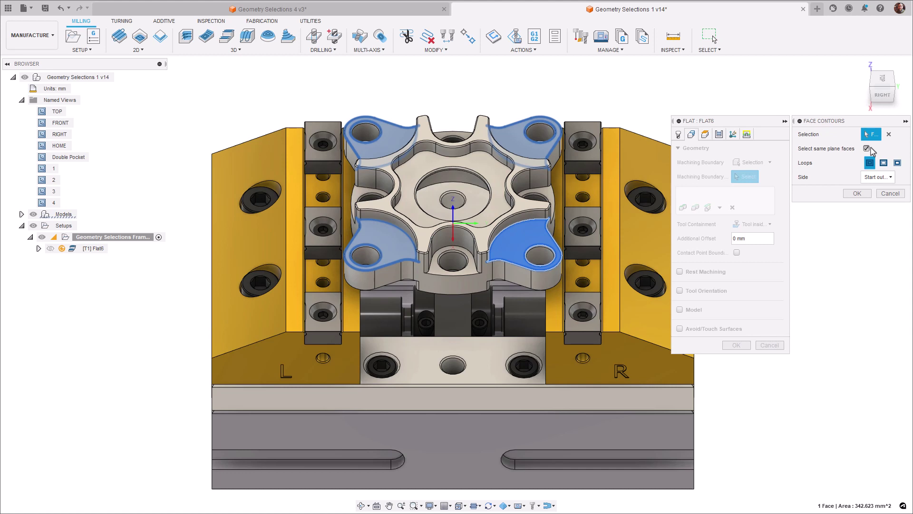
Step: Compare outside and inside loops for the lobe faces, keep only the outside loops, and generate the Flat toolpath
mouse_move(870, 165)
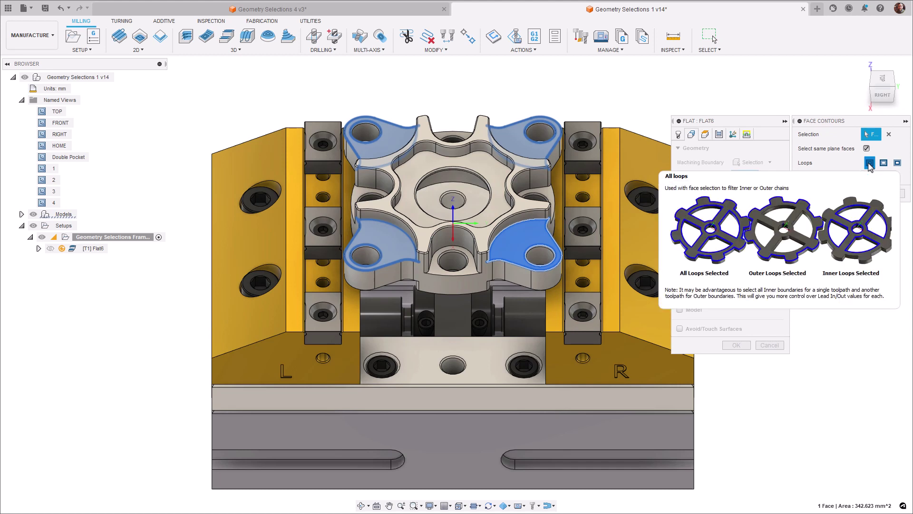
click(883, 164)
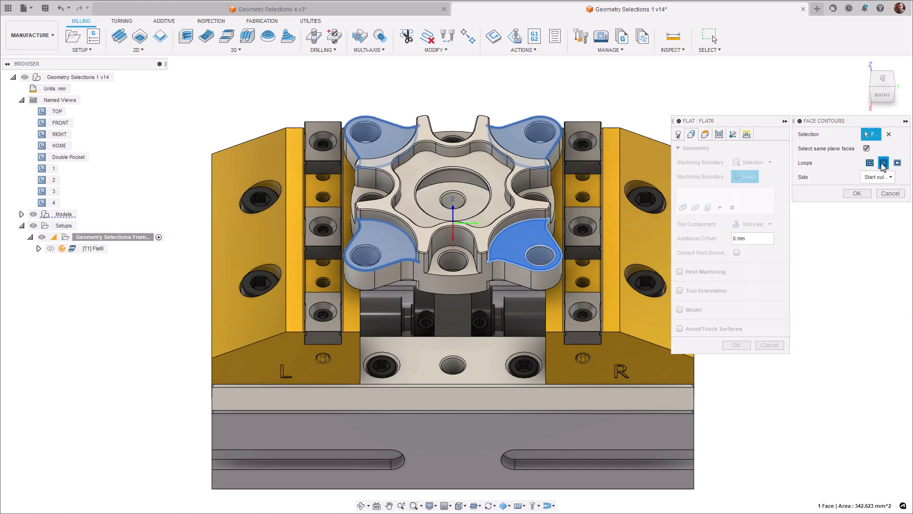
click(897, 164)
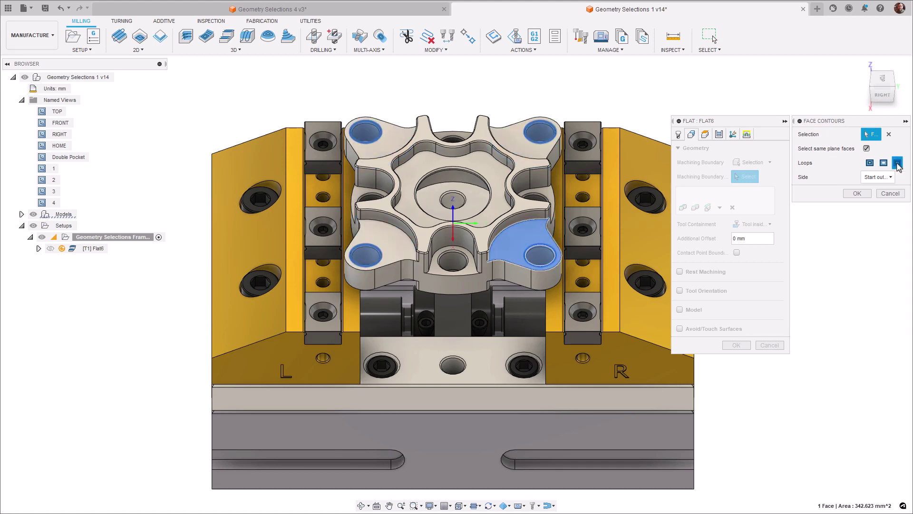
click(882, 164)
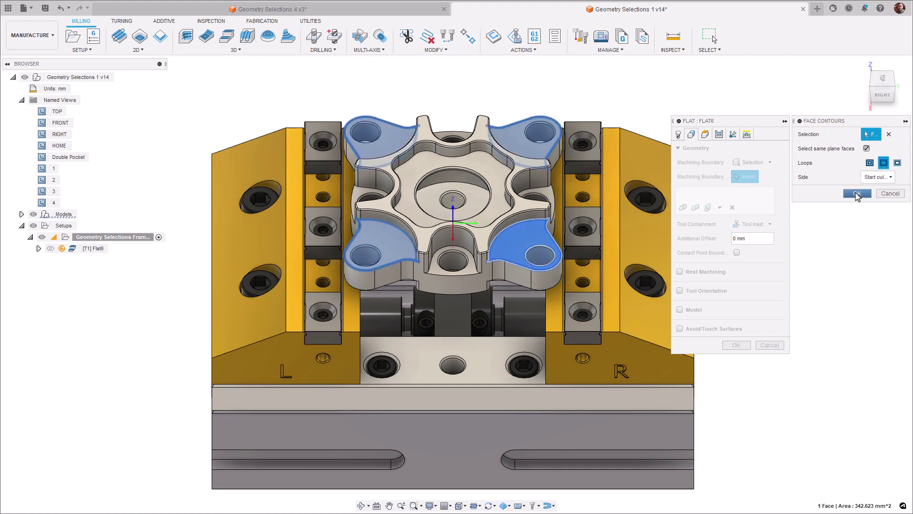
click(857, 194)
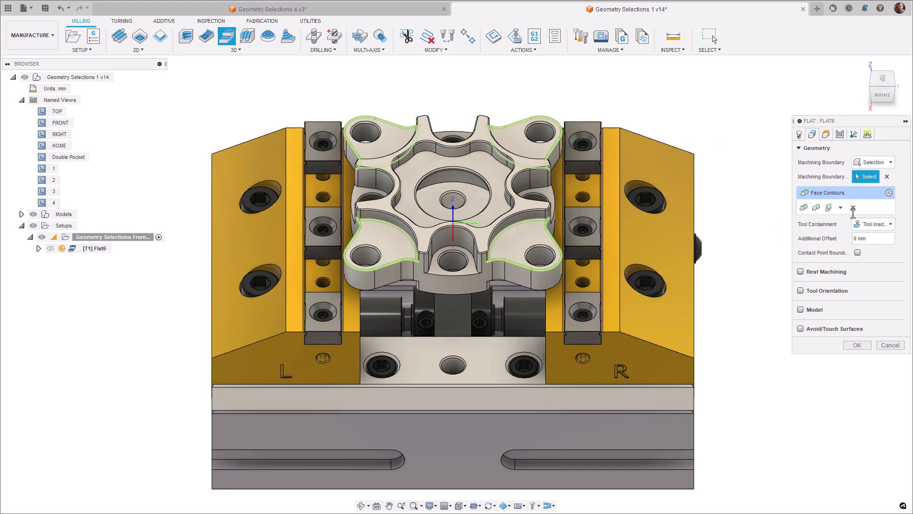
click(857, 345)
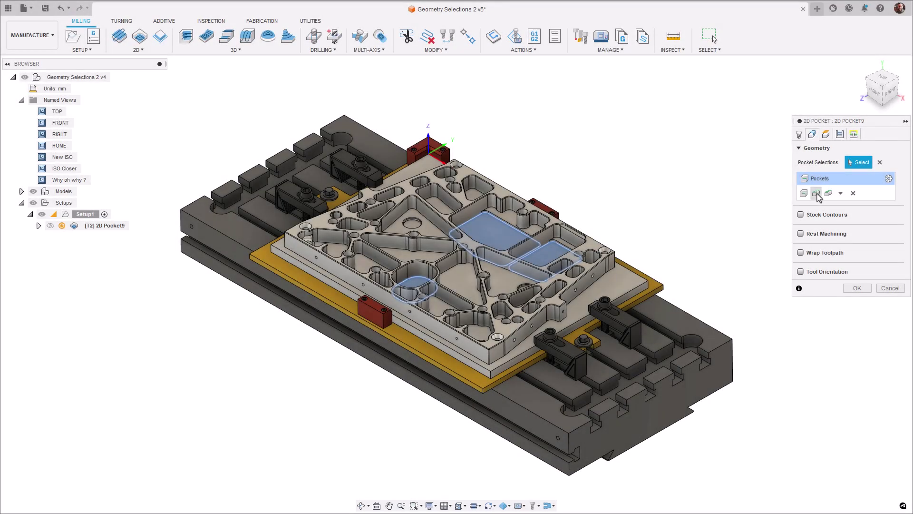
Step: Add the triangular pocket next to the rounded centre pocket to the 2D Pocket operation as a Pockets selection and generate the toolpath
double_click(73, 168)
click(882, 77)
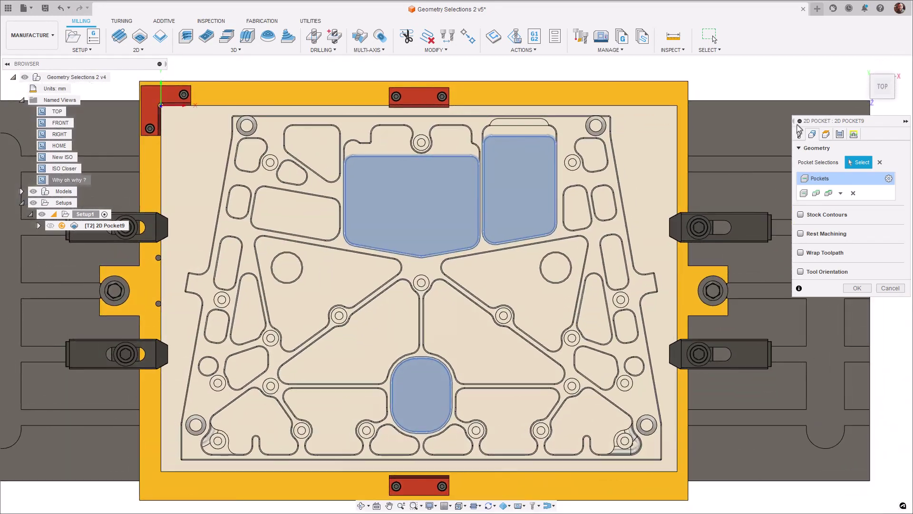
click(840, 193)
click(838, 233)
click(474, 342)
click(856, 148)
click(857, 179)
key(Return)
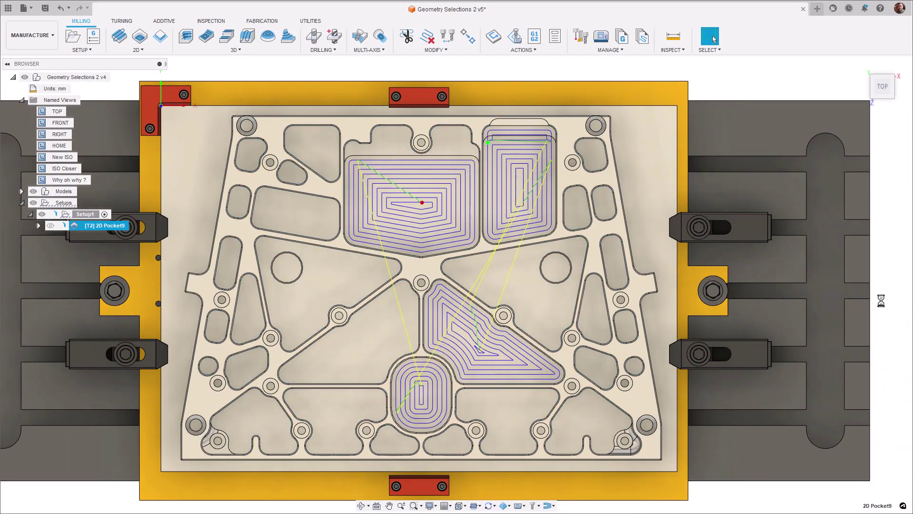
Step: Delete the 2D Pocket operation and start a Flat operation with its machining boundary set to Selection
double_click(68, 161)
key(Delete)
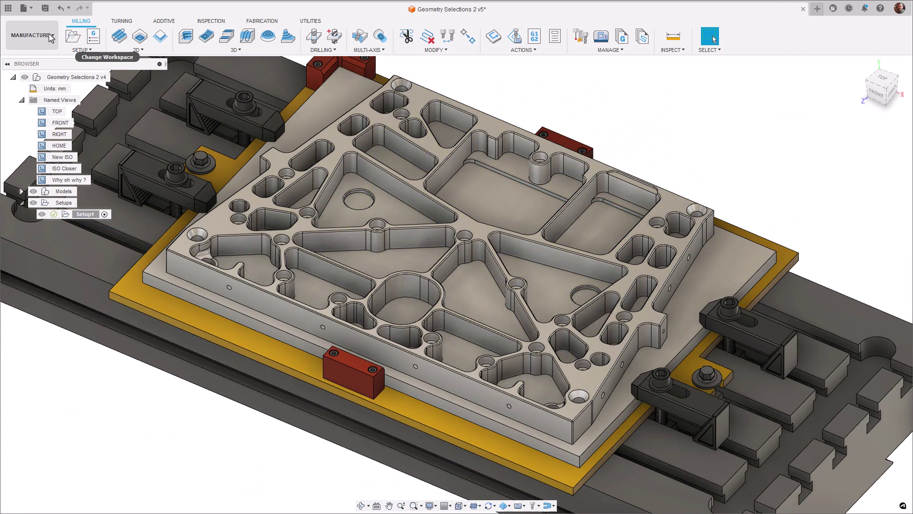
click(213, 53)
key(Escape)
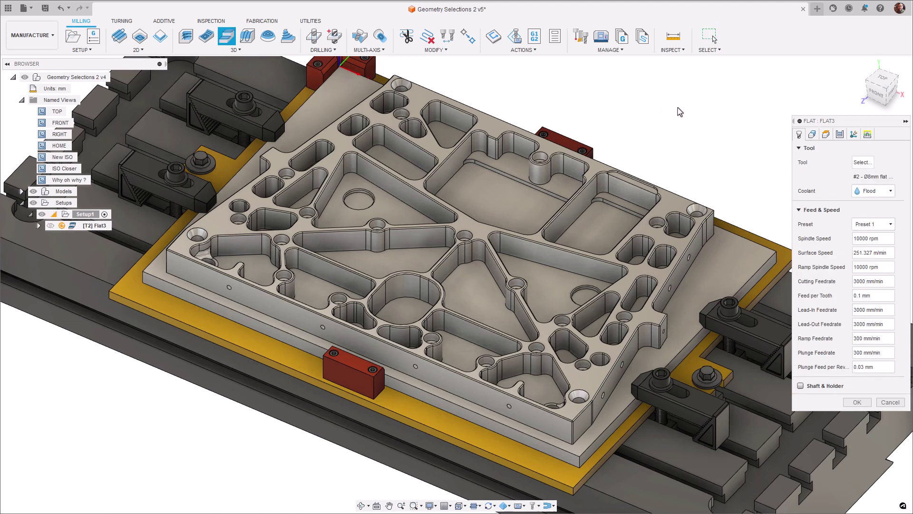
click(812, 135)
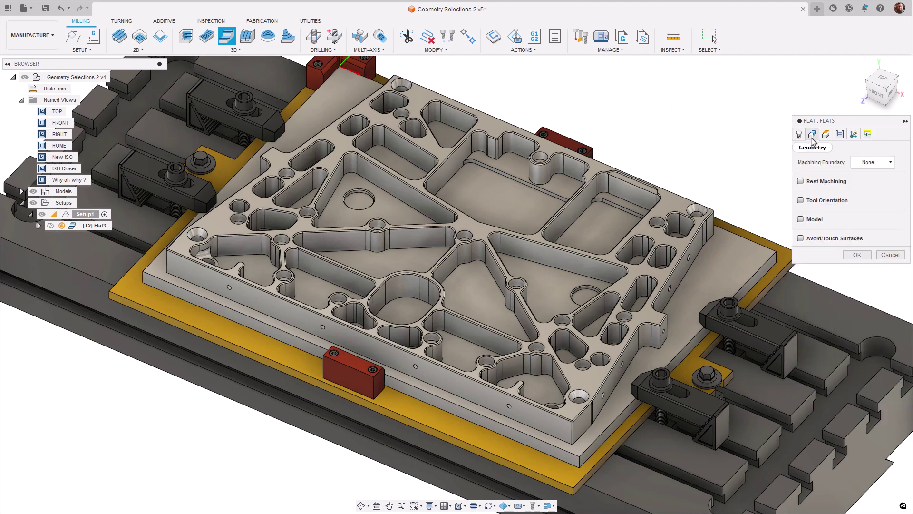
click(889, 164)
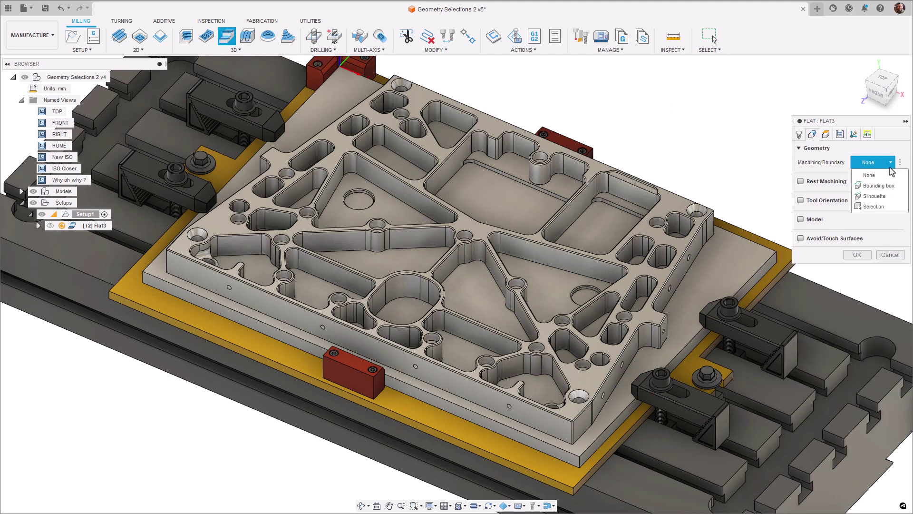
click(889, 207)
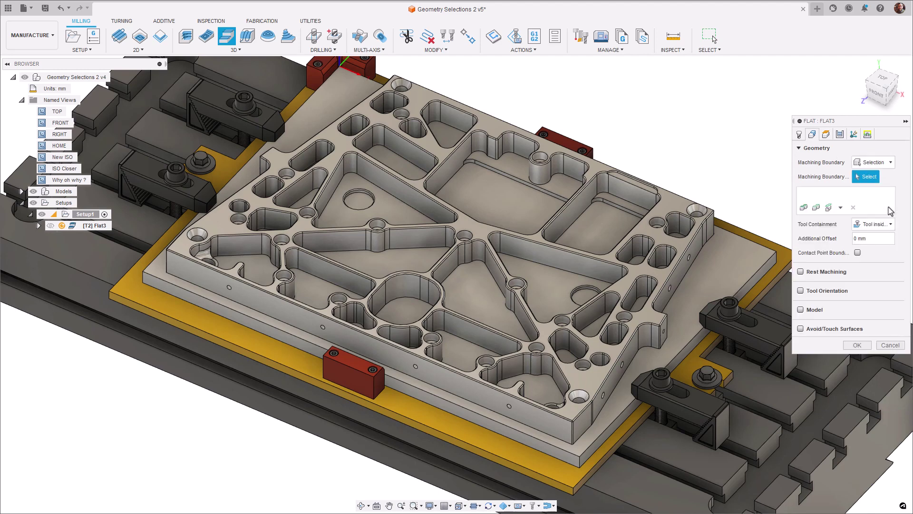
Step: Select the triangular, large upper and rounded centre pocket floors as a Pockets boundary, including faces on the same planes
click(840, 207)
click(844, 247)
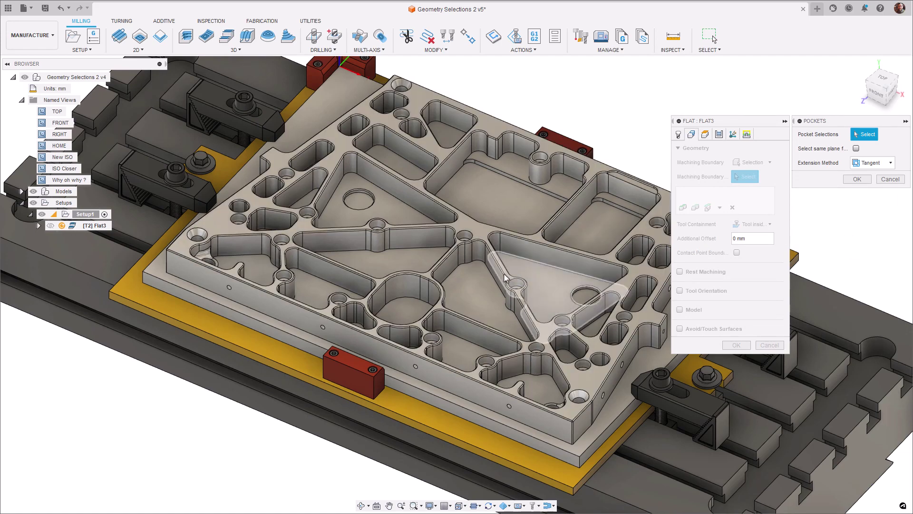
click(476, 280)
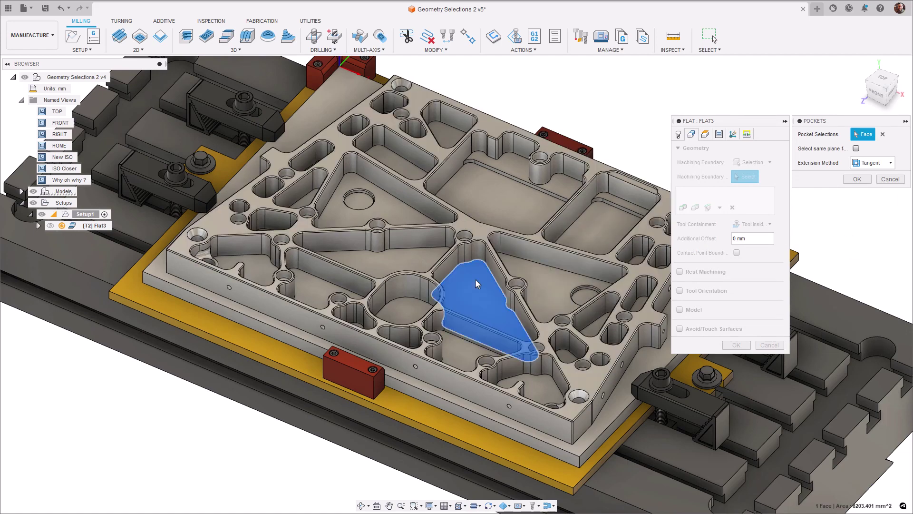
click(856, 148)
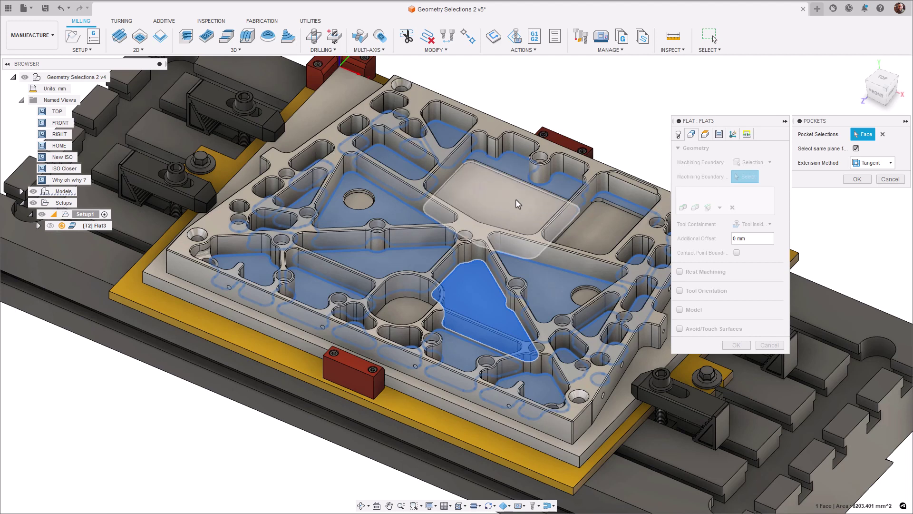
click(516, 199)
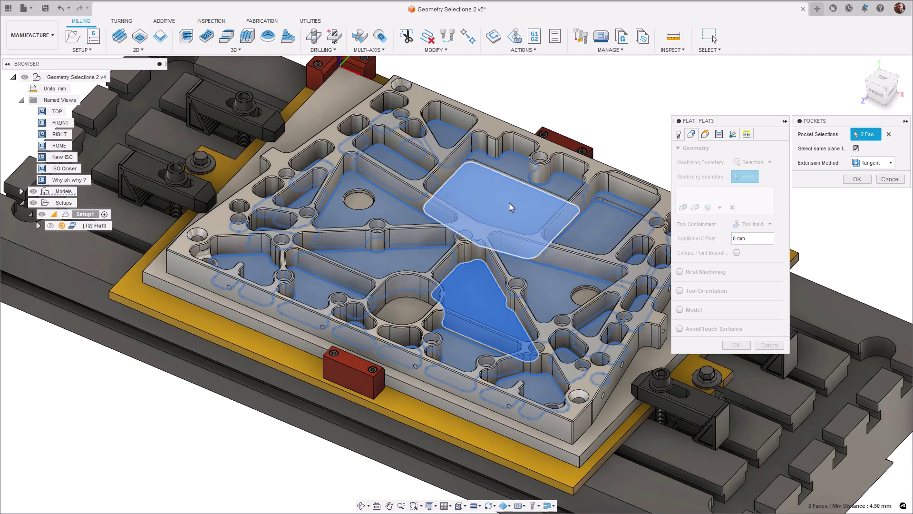
click(412, 306)
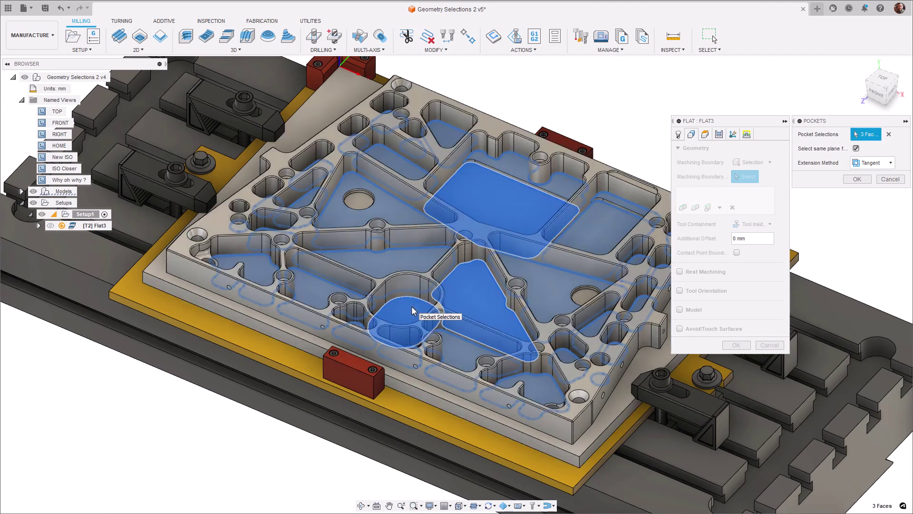
Step: Examine the Tangent, Closest boundary and Parallel extension methods for the pocket selections in a top view
double_click(60, 180)
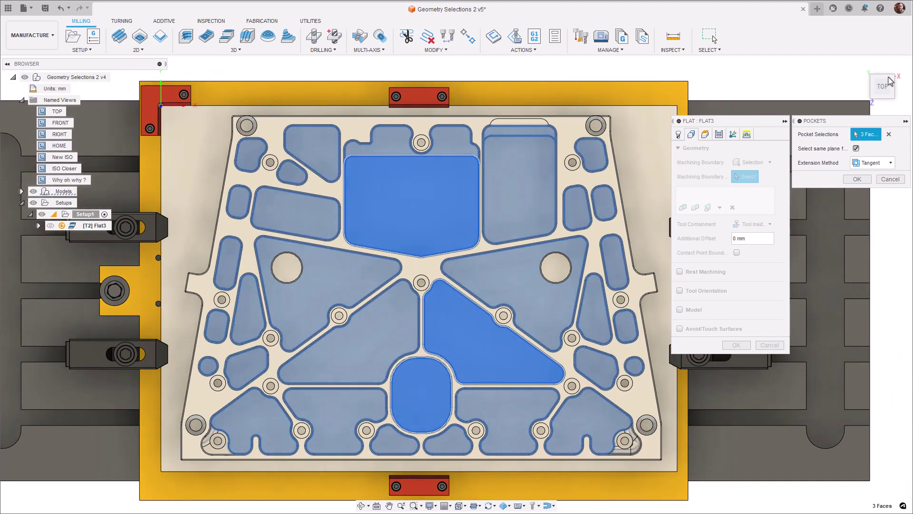
click(880, 164)
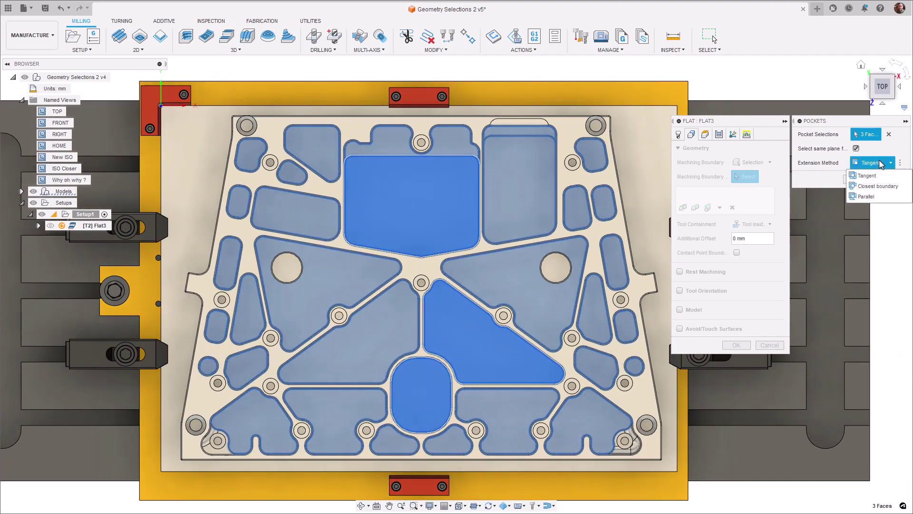
click(881, 198)
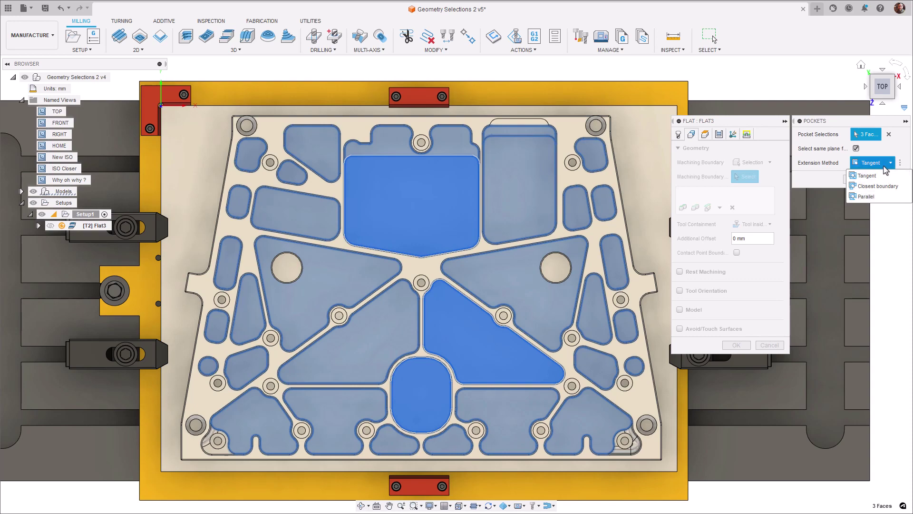
key(Return)
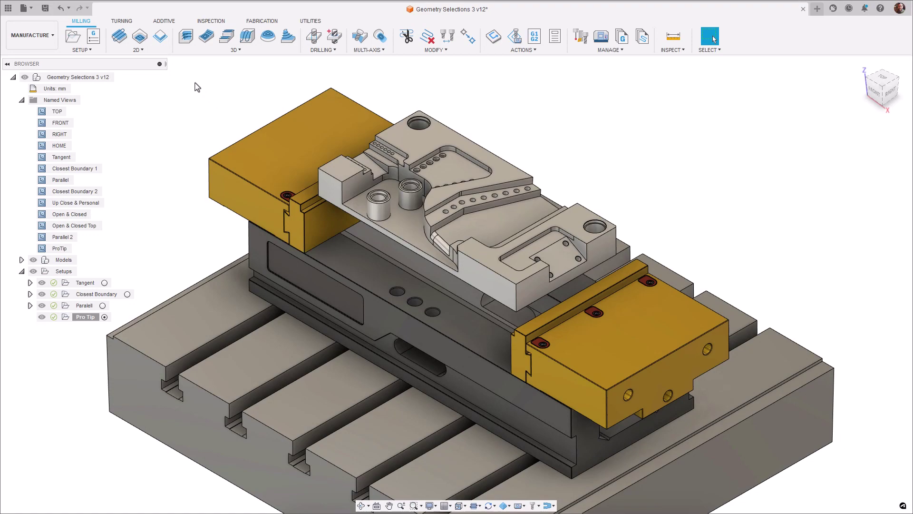
Step: Start a 2D Contour in the Pro Tip setup and use a Pockets selection on the drilled ledges flanking the central channel
click(160, 36)
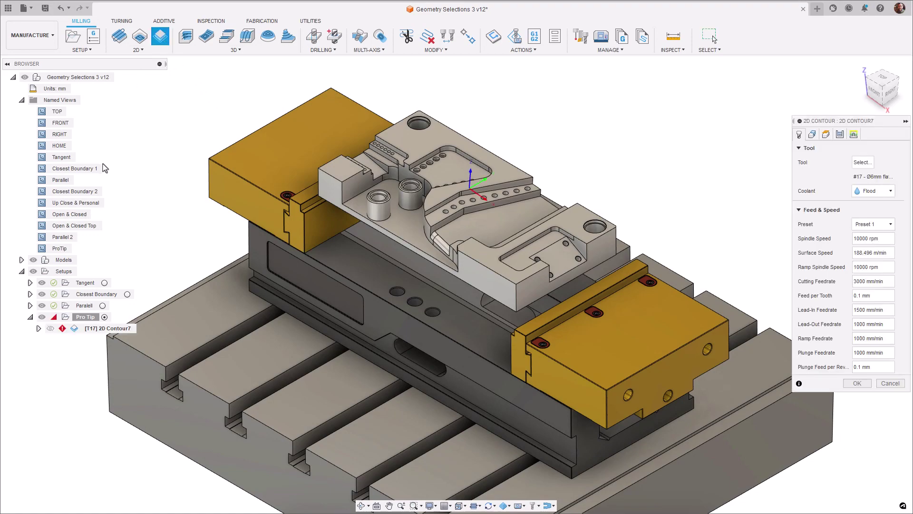
double_click(60, 248)
click(812, 135)
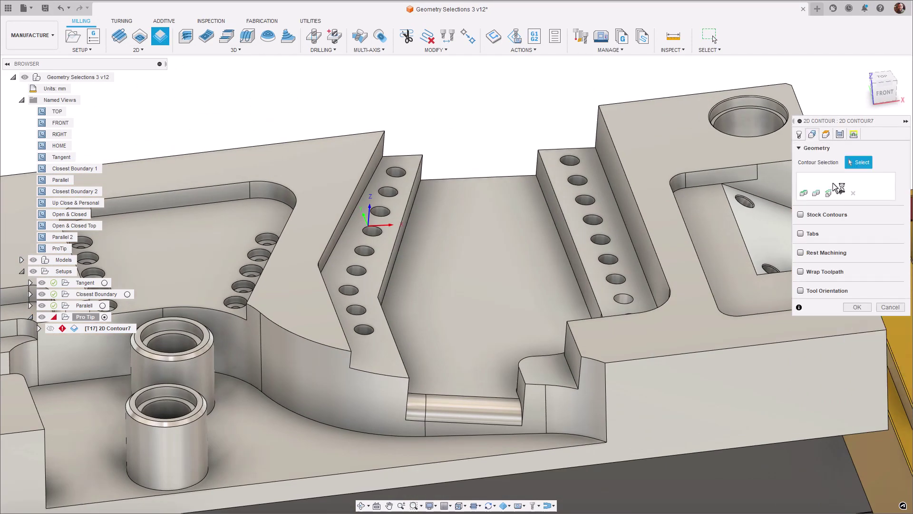
click(841, 193)
click(836, 210)
click(400, 210)
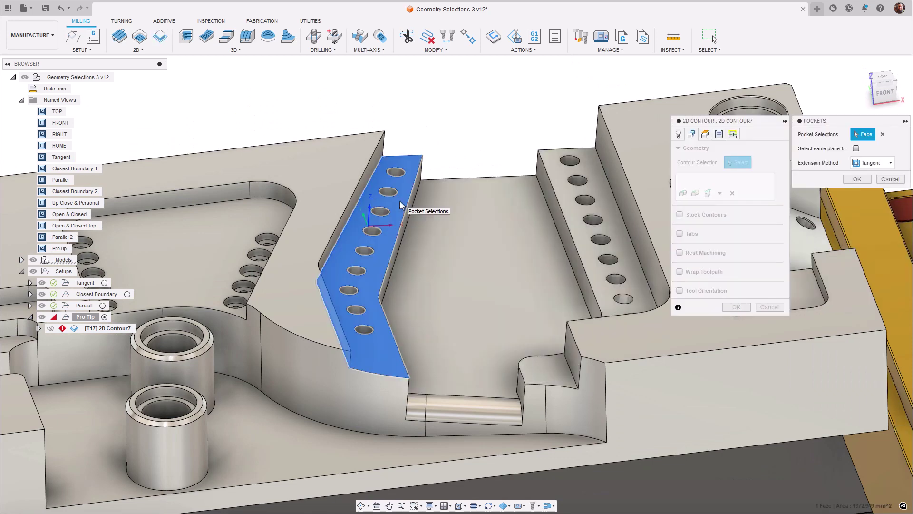
click(858, 179)
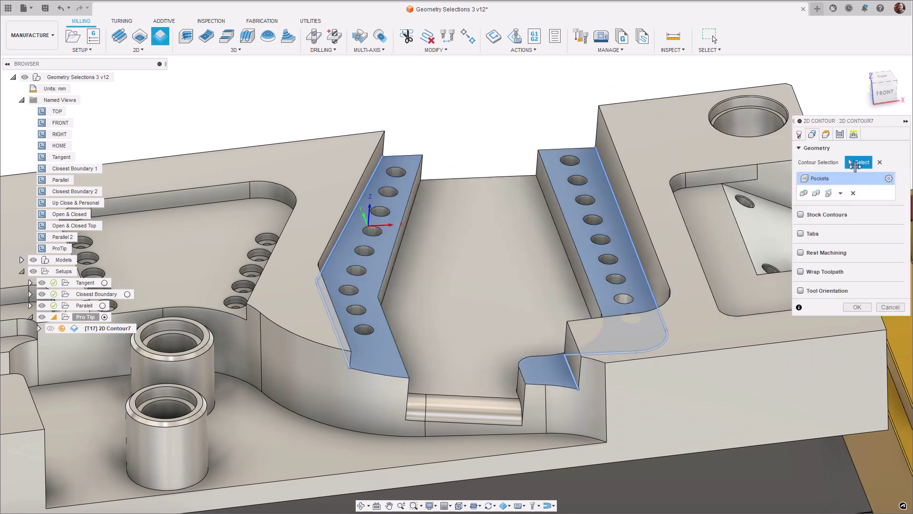
Step: Set the 2D Contour's safe distance to 0 mm and enable Keep Tool Down in the linking settings
click(840, 134)
click(890, 307)
click(881, 318)
click(853, 134)
double_click(855, 191)
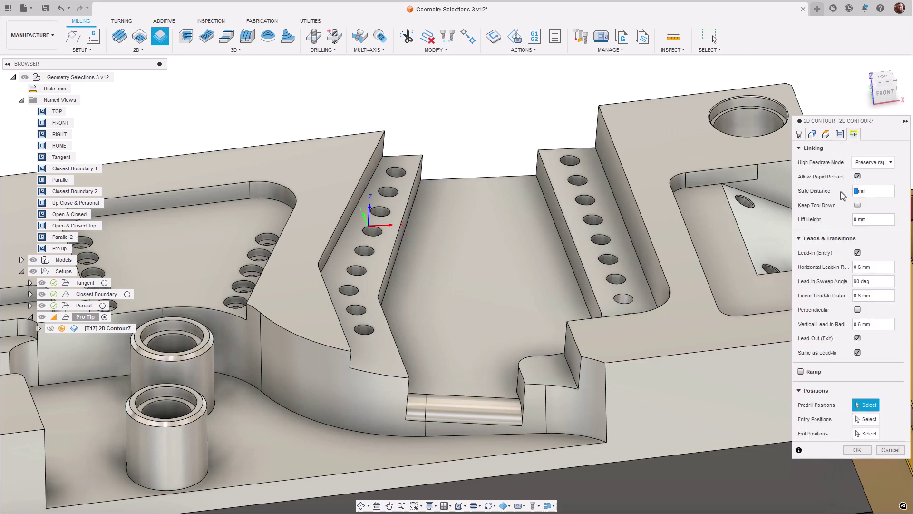
click(857, 205)
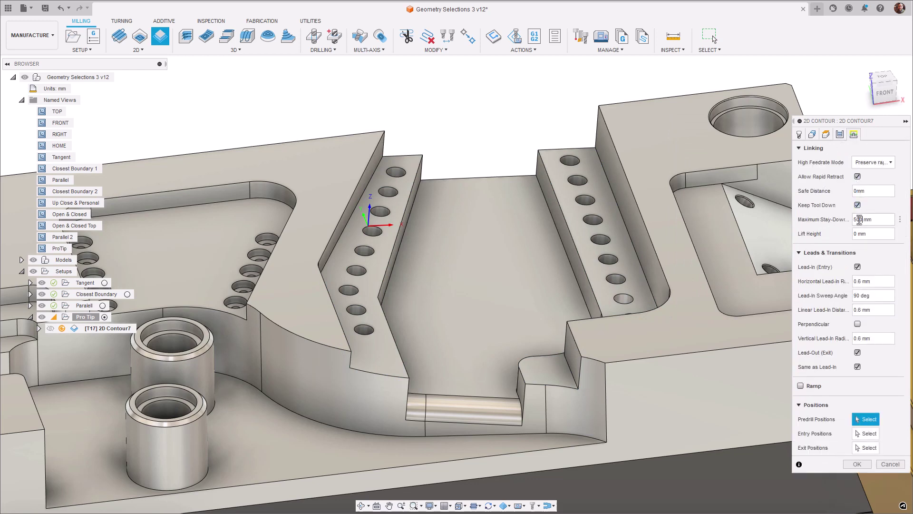
Step: Set the 2D Contour's horizontal lead-in radius to 2 mm and its linear lead-in distance to 0 mm
double_click(859, 281)
text(2)
double_click(860, 310)
text(0)
Step: Pick an entry position at the front corner of the small ledge beside the channel and simulate the 2D Contour toolpath
click(865, 434)
click(577, 389)
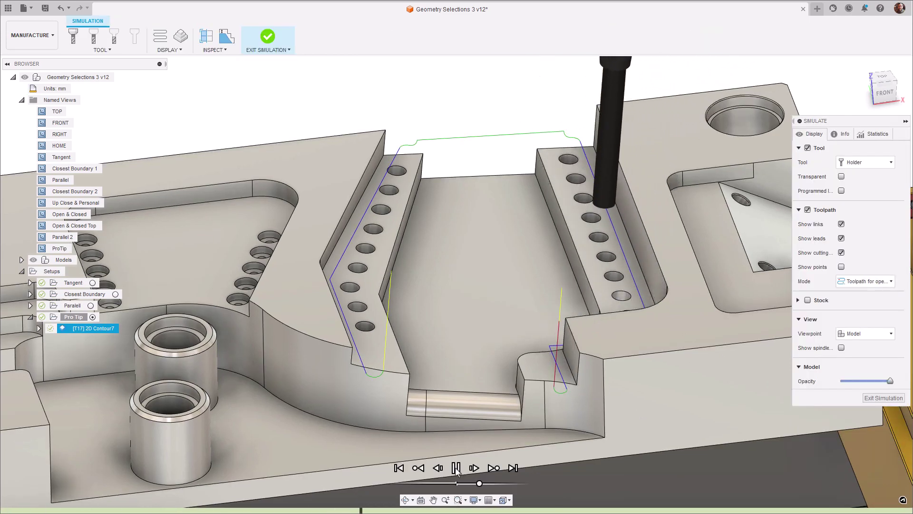
click(456, 468)
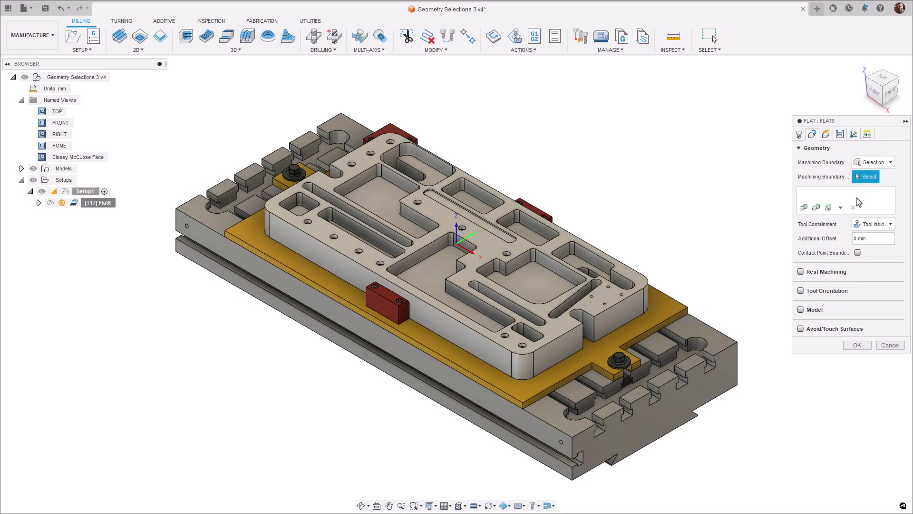
Step: Define the Flat boundary by Pocket Recognition with a 2 mm minimum and 50 mm maximum corner radius and 100 mm maximum pocket depth
click(841, 208)
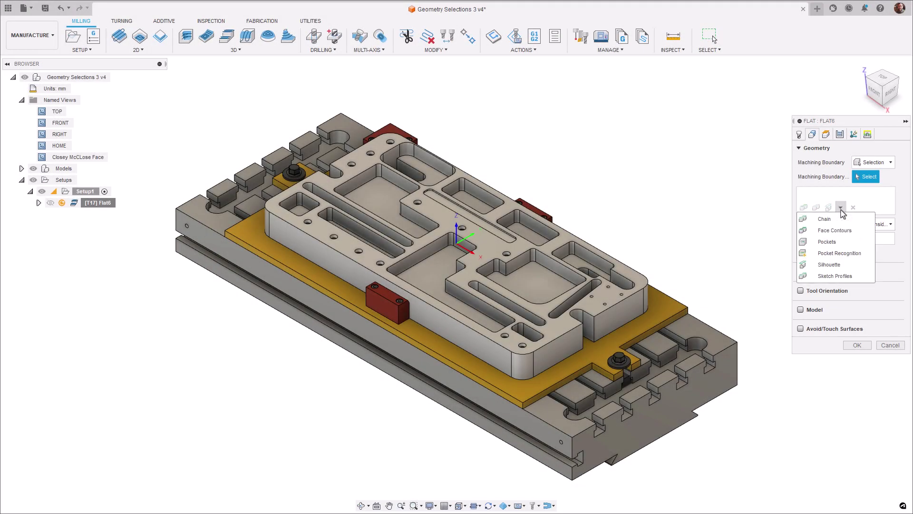
click(842, 256)
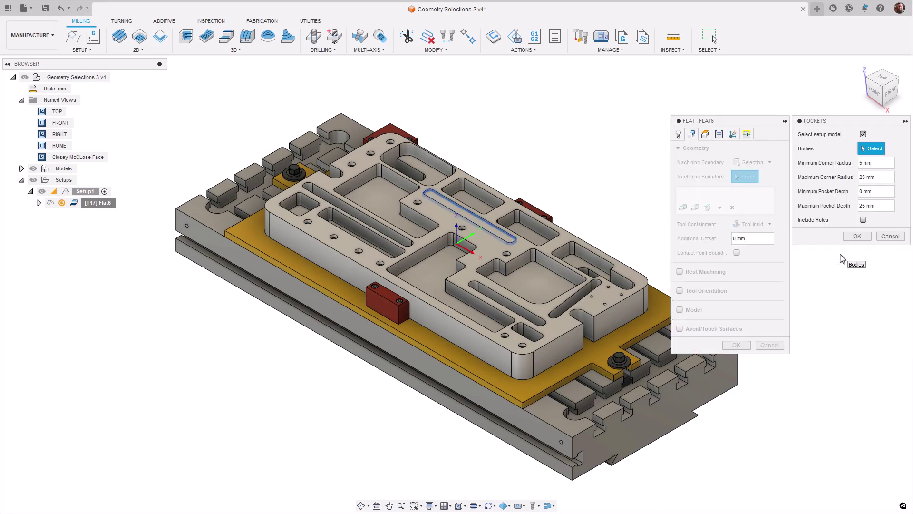
click(871, 163)
key(Tab)
text(5)
key(Tab)
text(1)
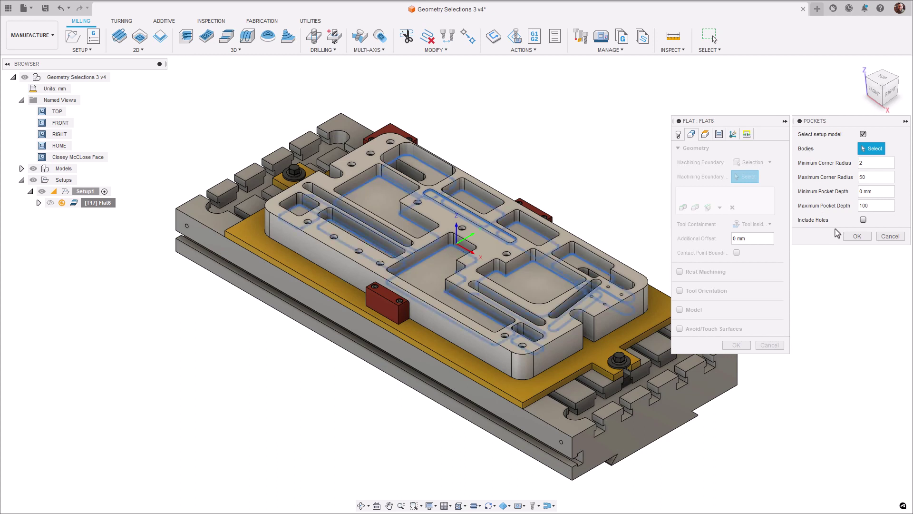
click(856, 236)
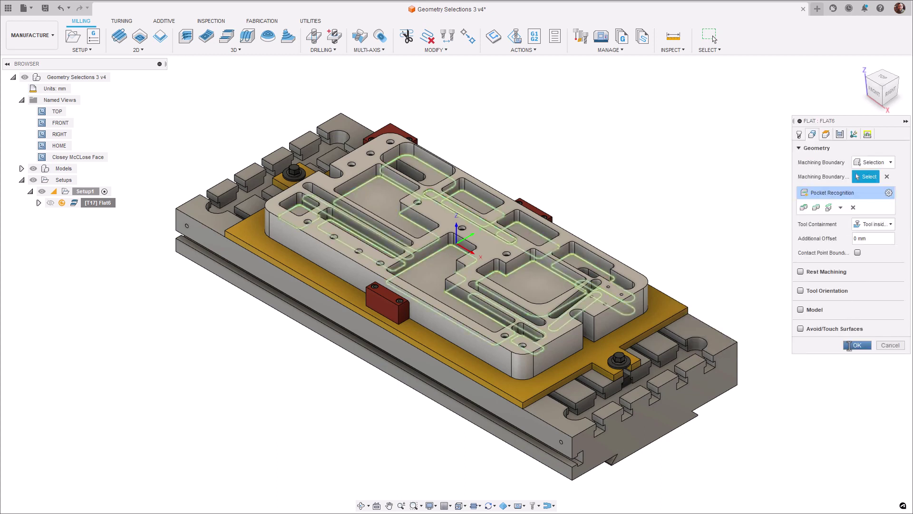
Step: Generate the Flat toolpath and inspect it in the Closey McCLose Face named view
click(850, 346)
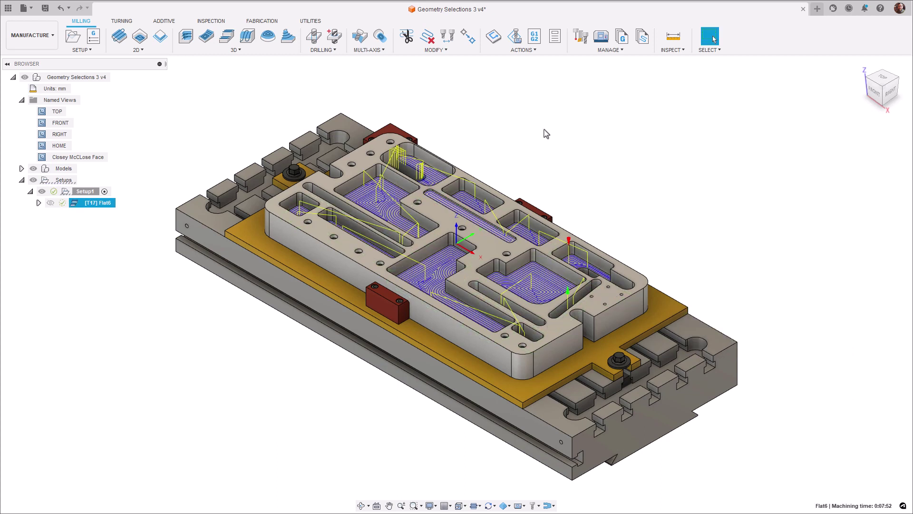
double_click(106, 157)
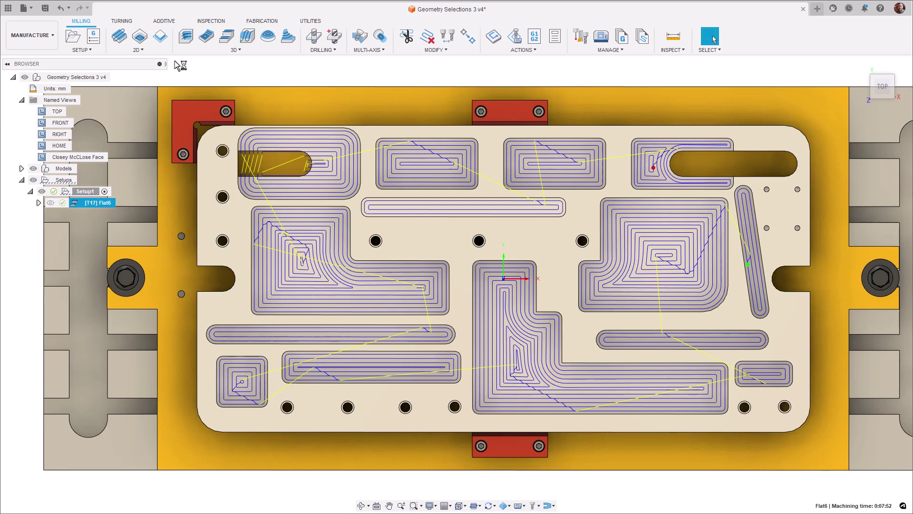
double_click(59, 146)
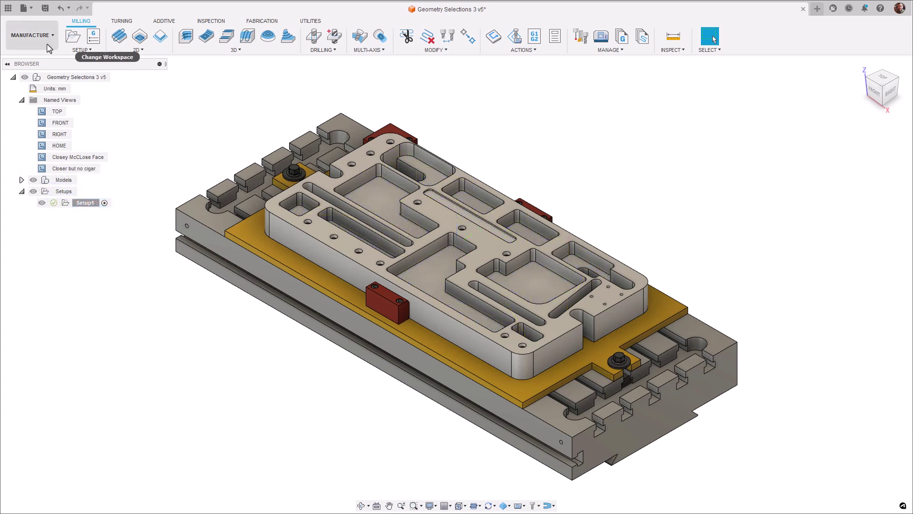
Step: Start a Flat operation with a Selection machining boundary and open the Pocket Recognition parameters
click(230, 41)
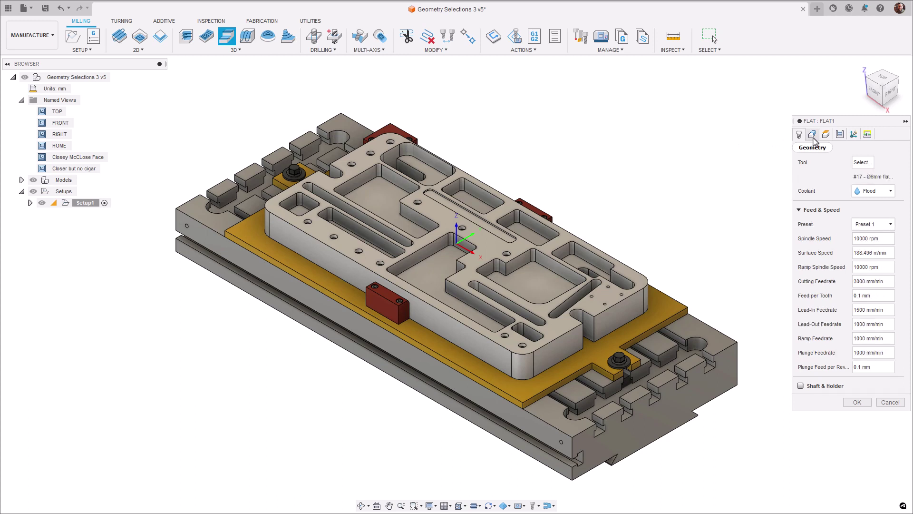
click(813, 136)
click(883, 164)
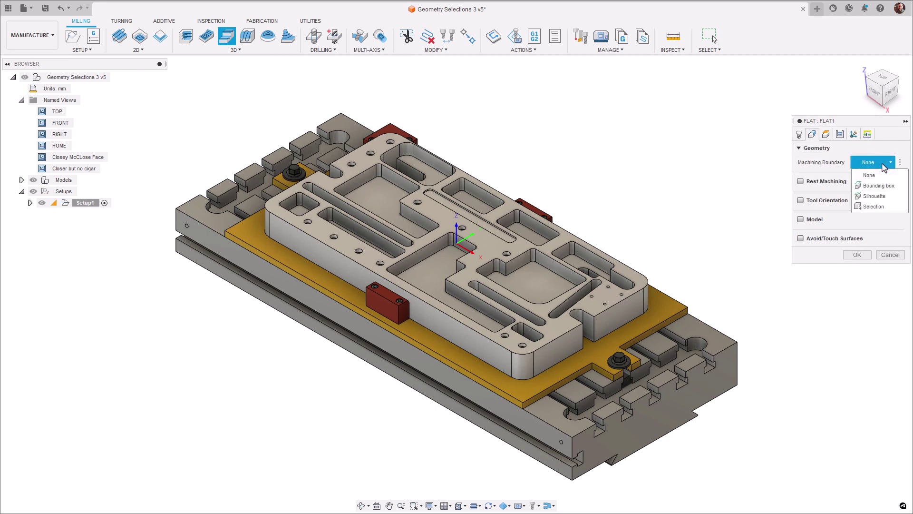
click(884, 207)
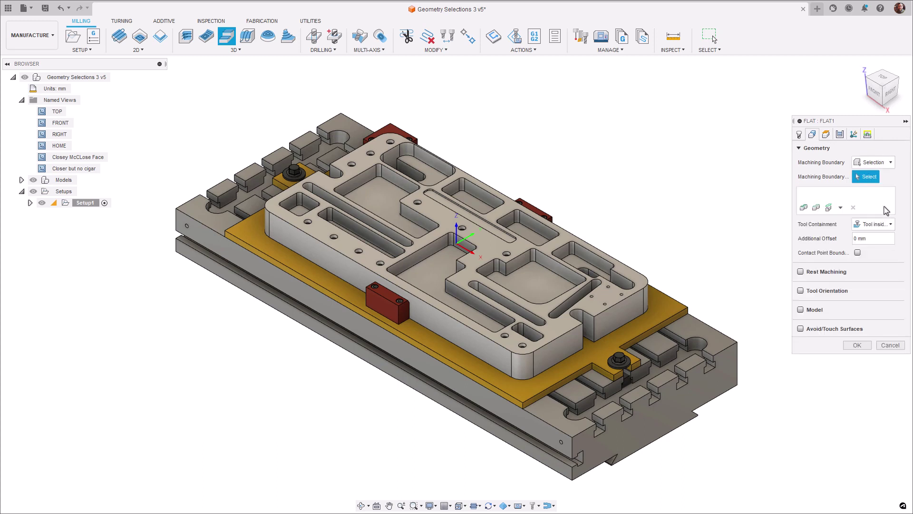
click(841, 208)
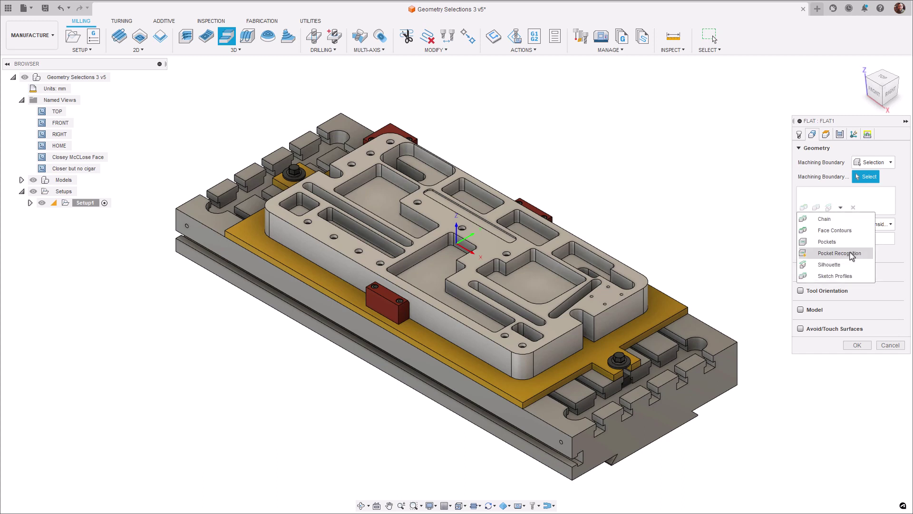
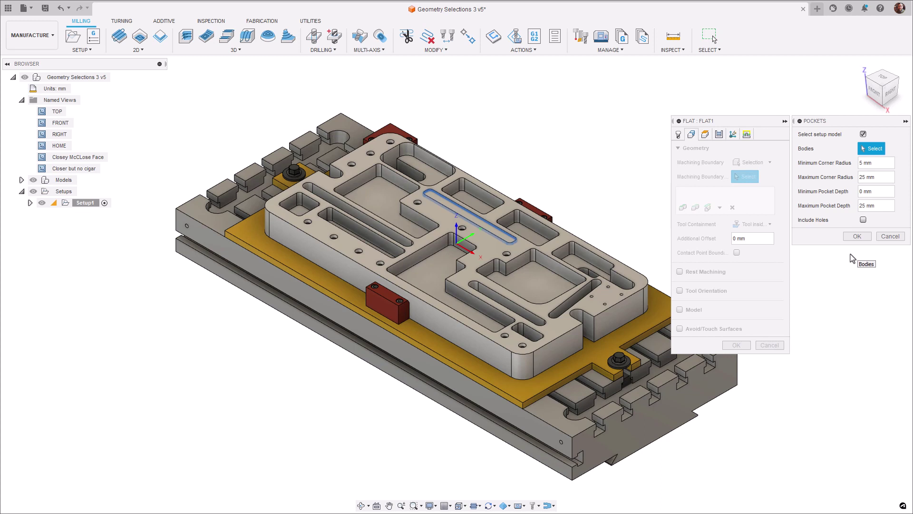
key(Escape)
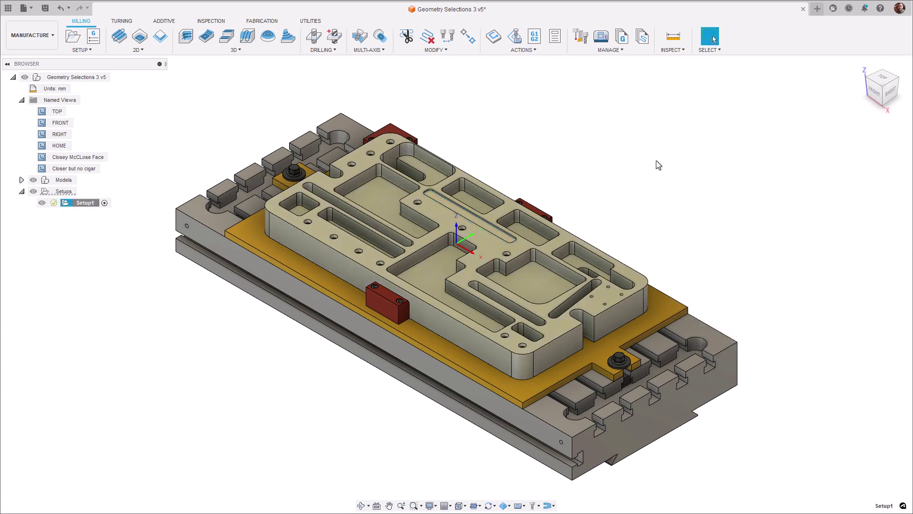
Step: Measure the rounded corner face of the central L-shaped pocket in the Closer but no cigar view
click(673, 36)
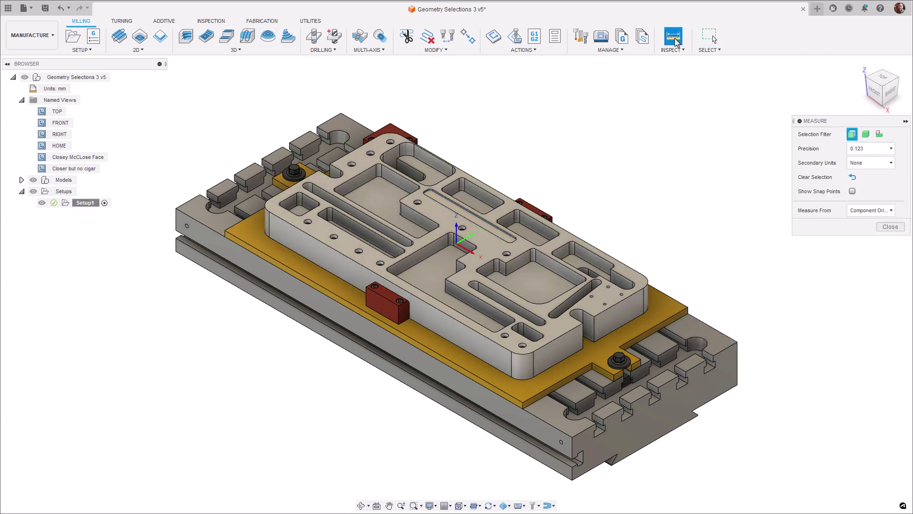
double_click(74, 168)
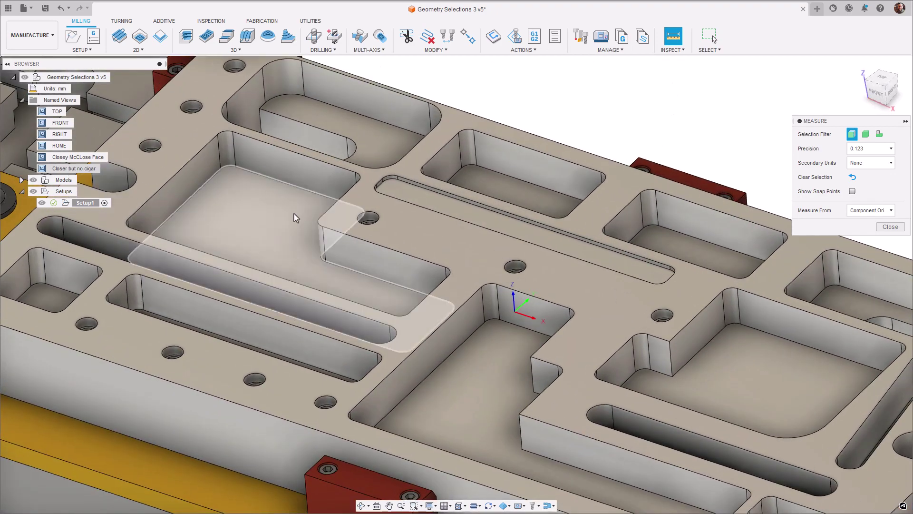
click(491, 307)
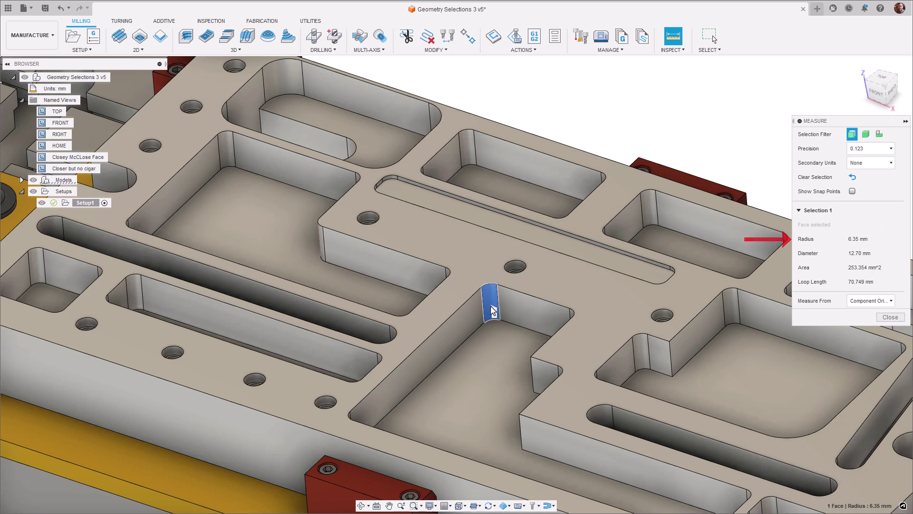
key(Escape)
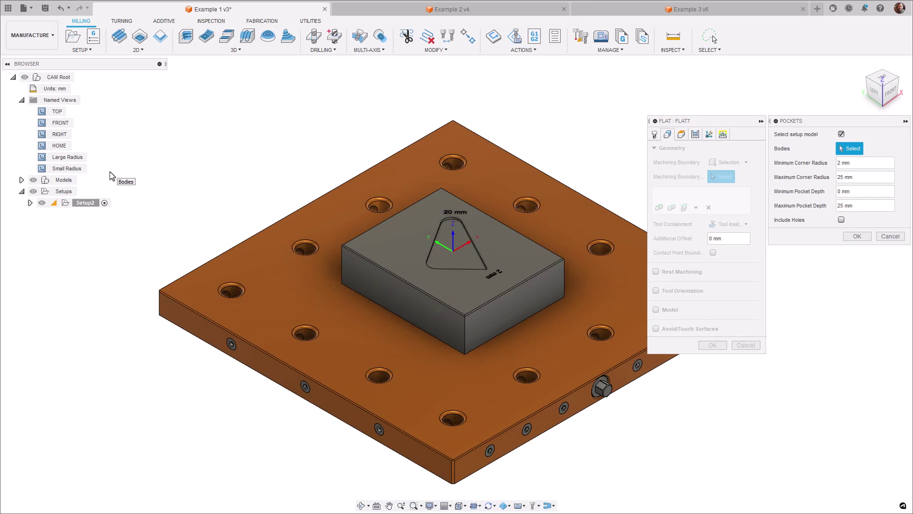
Step: Set the Pocket Recognition minimum corner radius to 1 mm and generate the Flat toolpath for the triangular pocket in Example 1
double_click(75, 169)
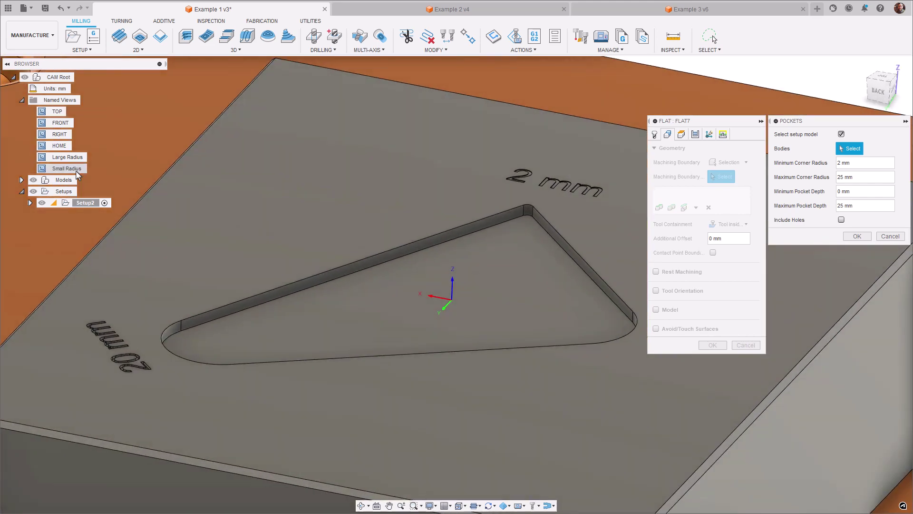
double_click(77, 158)
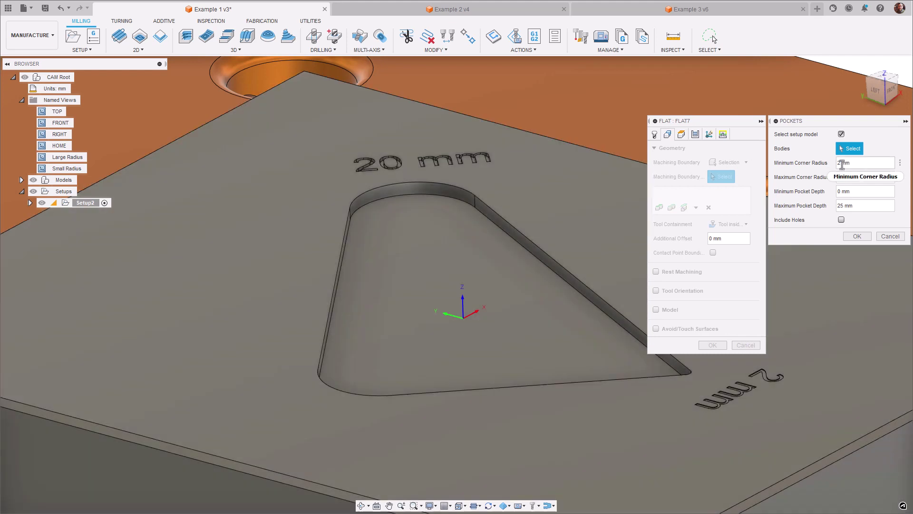
double_click(839, 163)
text(1)
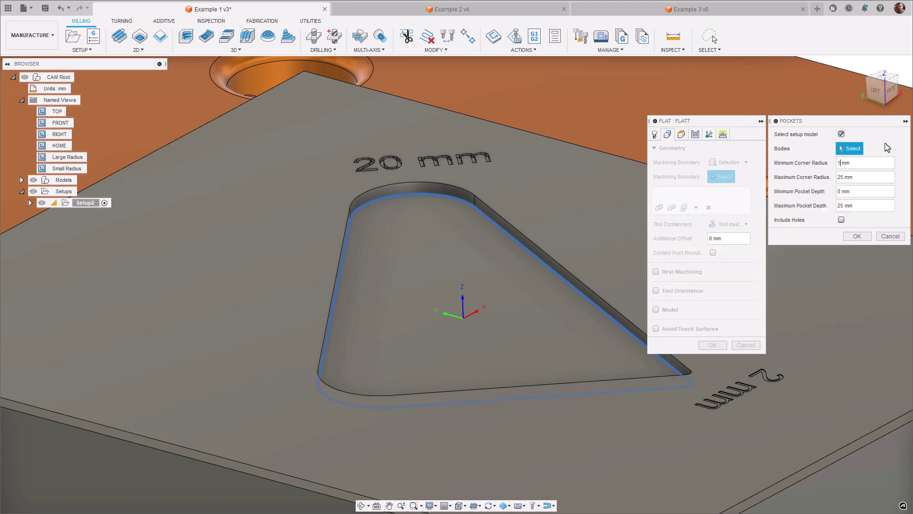
click(857, 237)
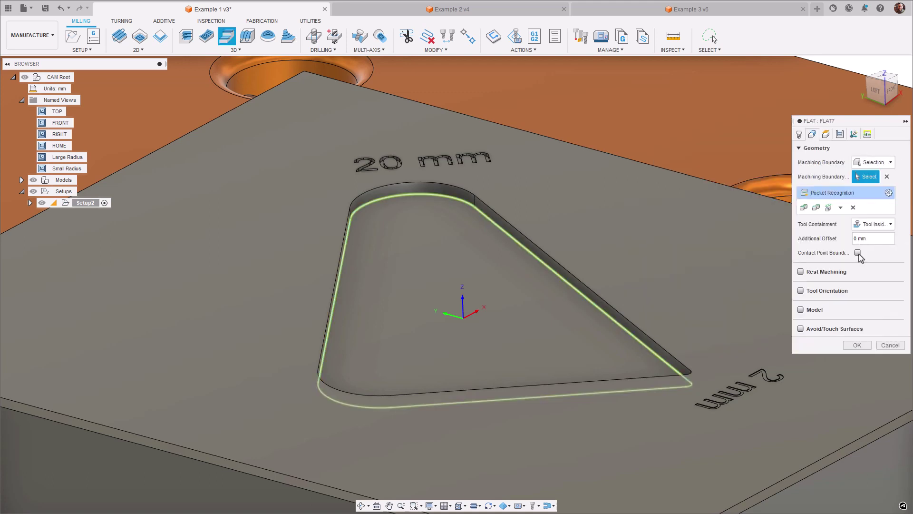
click(857, 346)
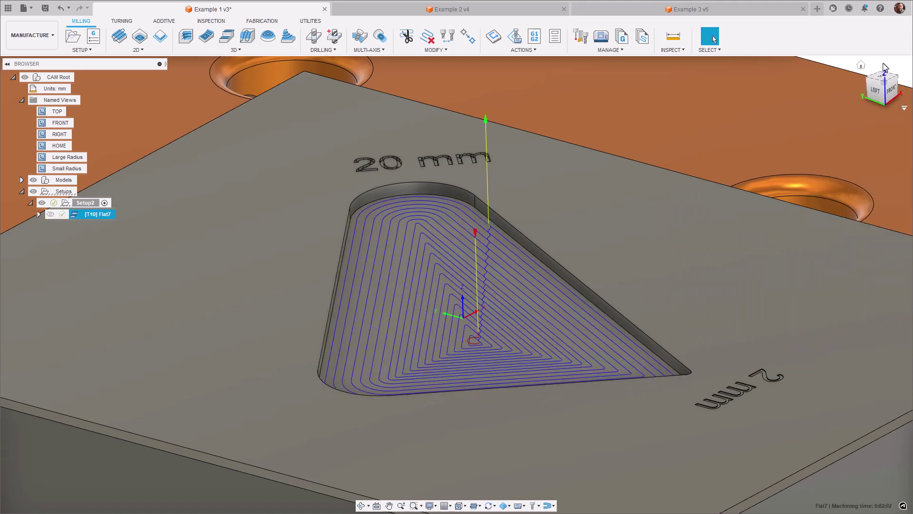
double_click(59, 146)
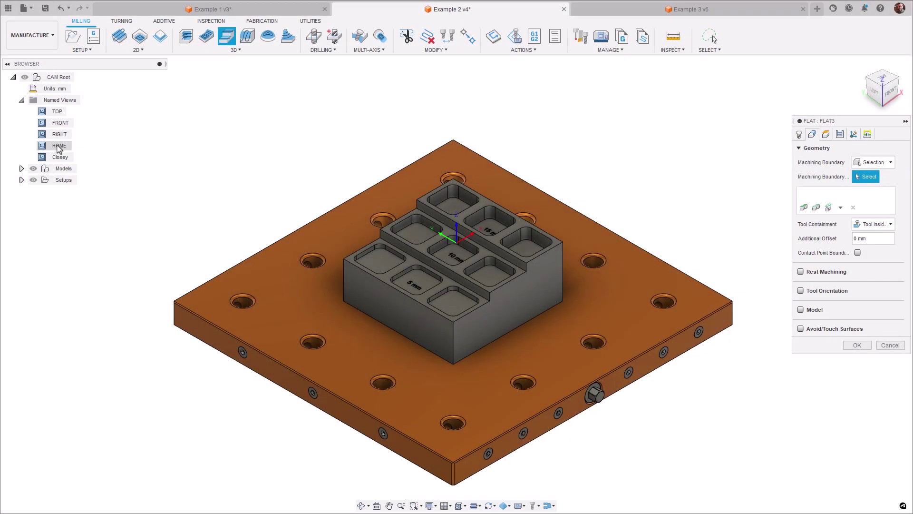
Step: Use Pocket Recognition with pocket depths from 6 mm to 14 mm in Example 2 and generate the Flat toolpath
double_click(57, 157)
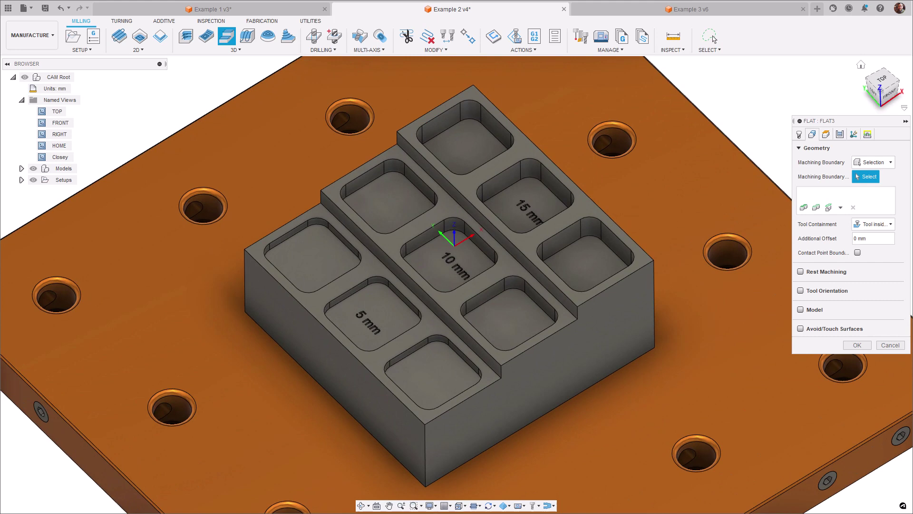
click(841, 208)
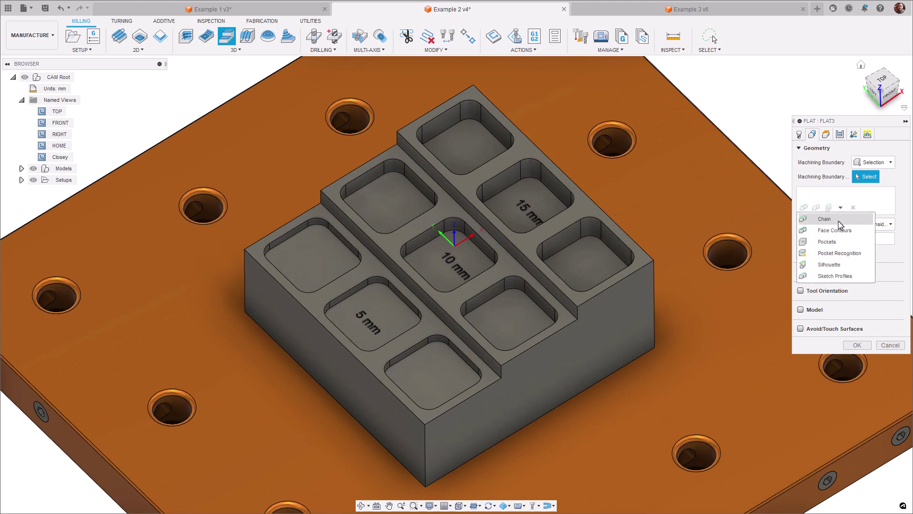
click(837, 253)
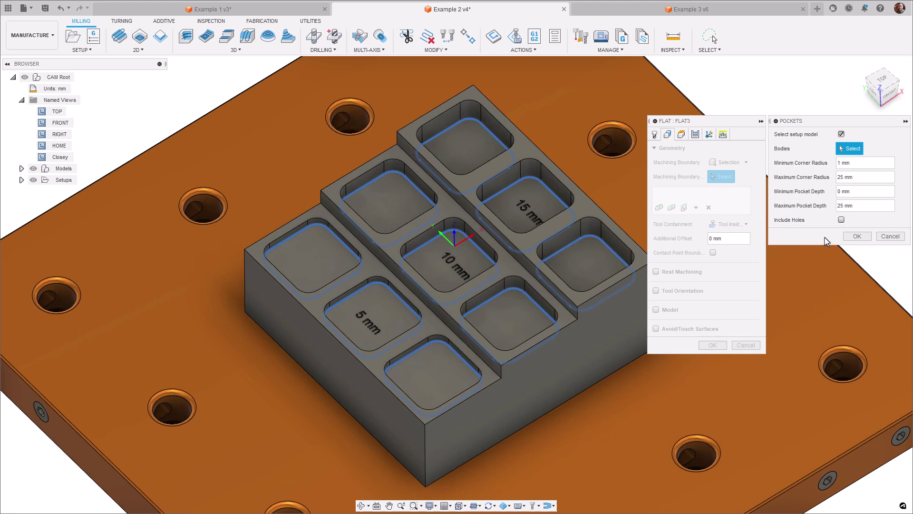
double_click(837, 191)
text(6)
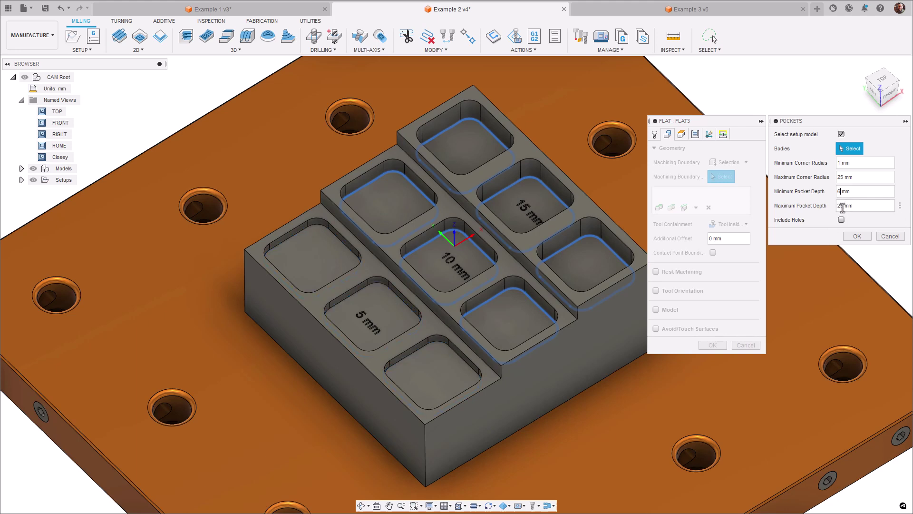
double_click(842, 206)
text(14)
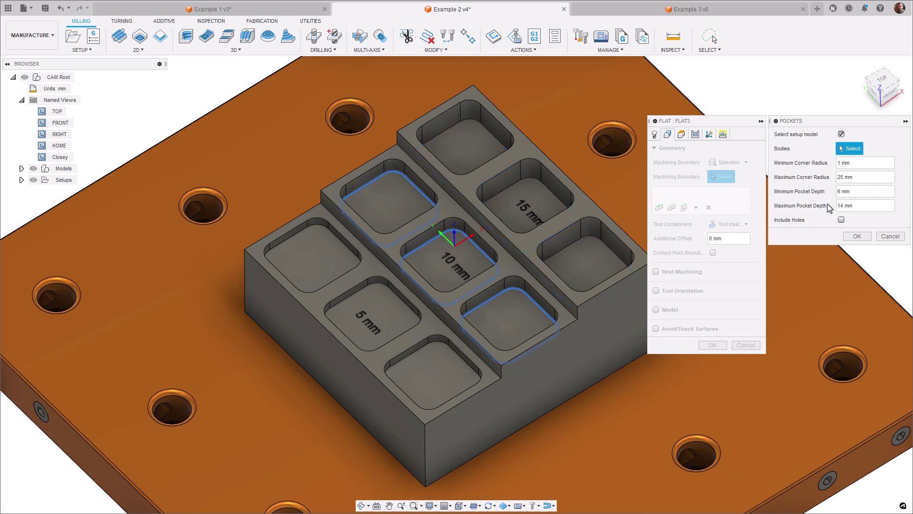
click(857, 237)
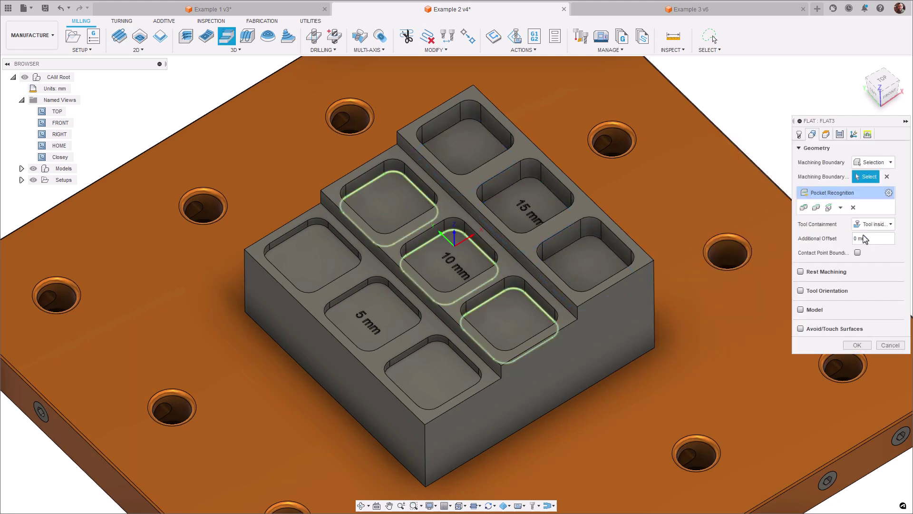
click(857, 345)
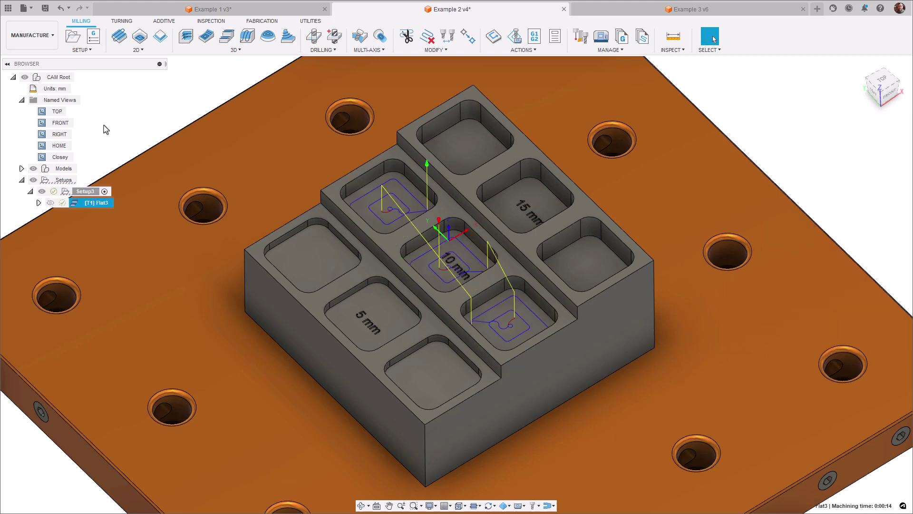
double_click(60, 146)
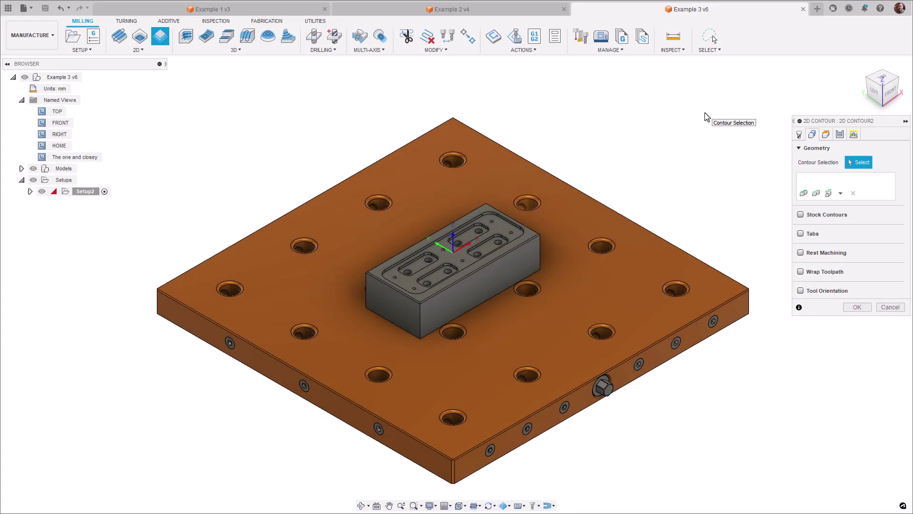
Step: Add a Pocket Recognition selection to the 2D Contour in Example 3, using the named view The one and closey
click(840, 193)
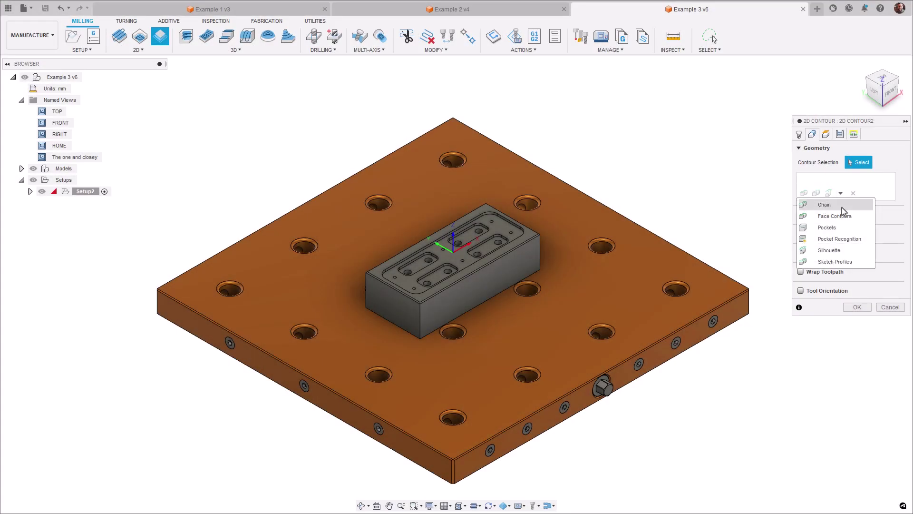
click(841, 239)
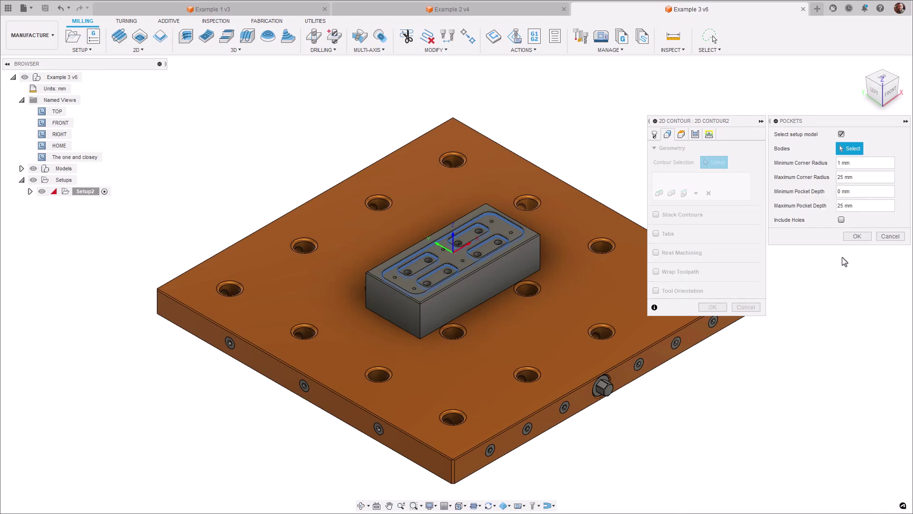
double_click(74, 157)
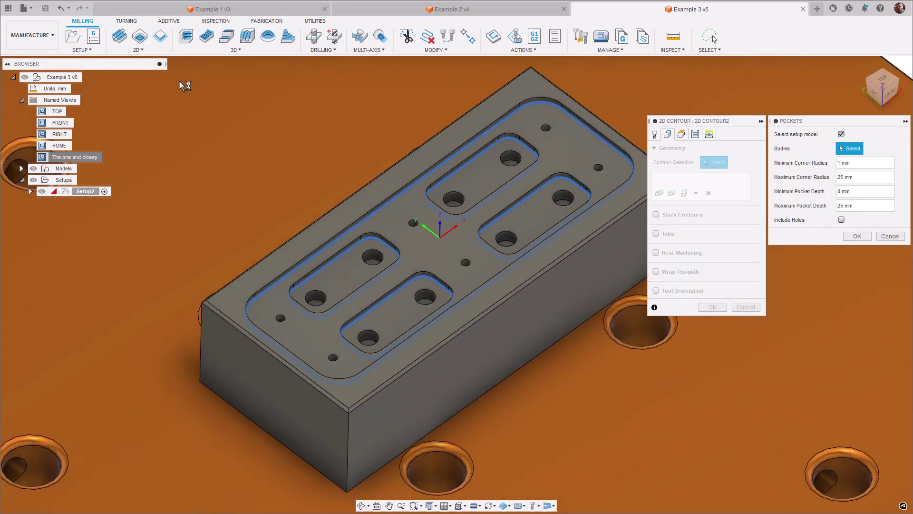
Step: Include holes with a minimum diameter of 7 mm in the Pocket Recognition and generate the 2D Contour toolpath
click(842, 220)
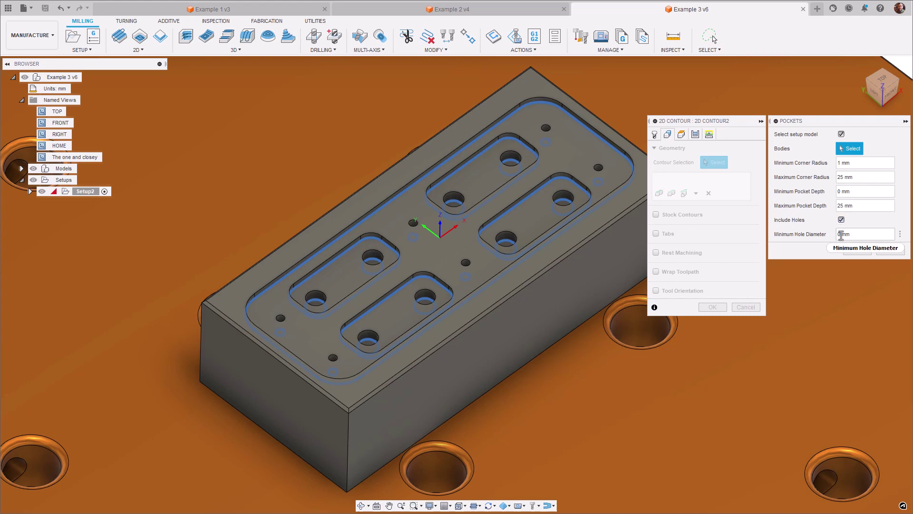
double_click(840, 234)
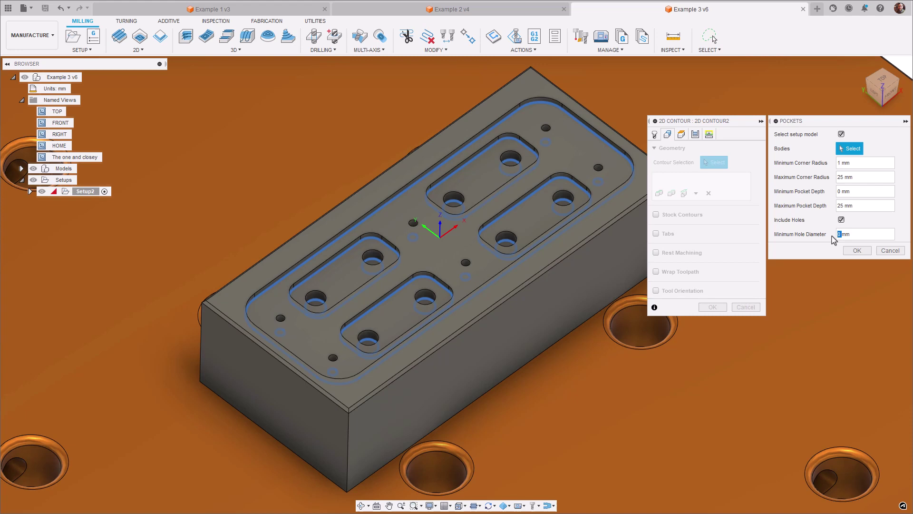
text(7)
click(856, 251)
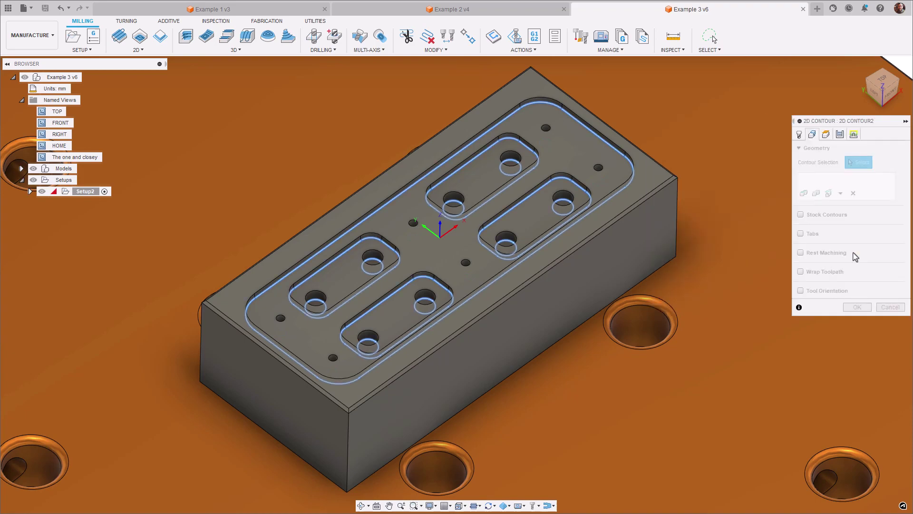
click(857, 307)
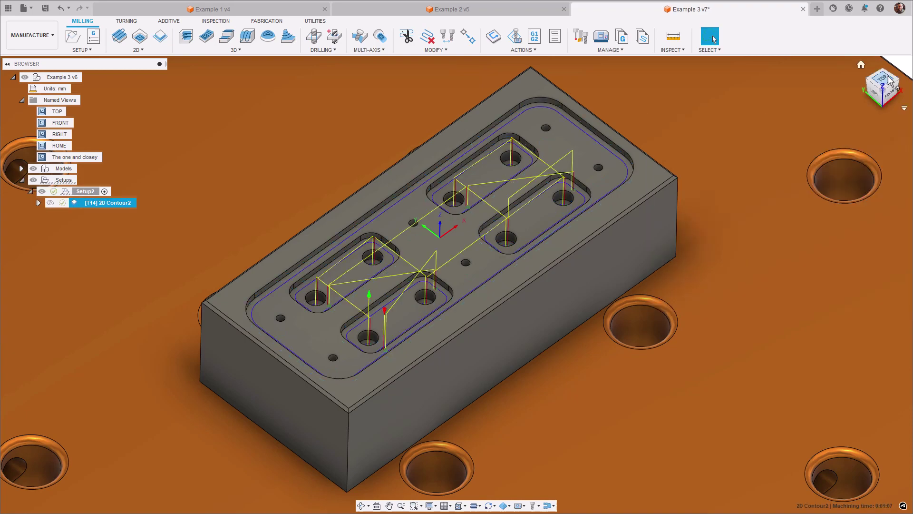
click(882, 81)
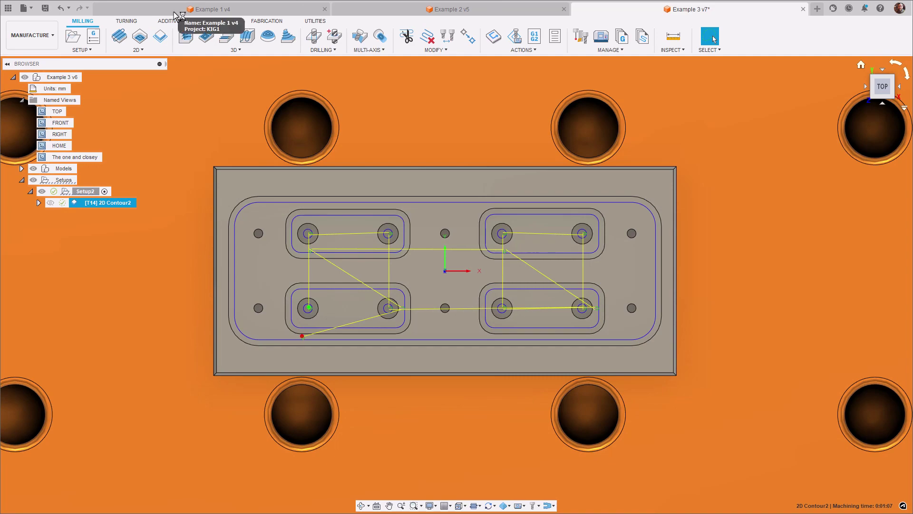
double_click(57, 146)
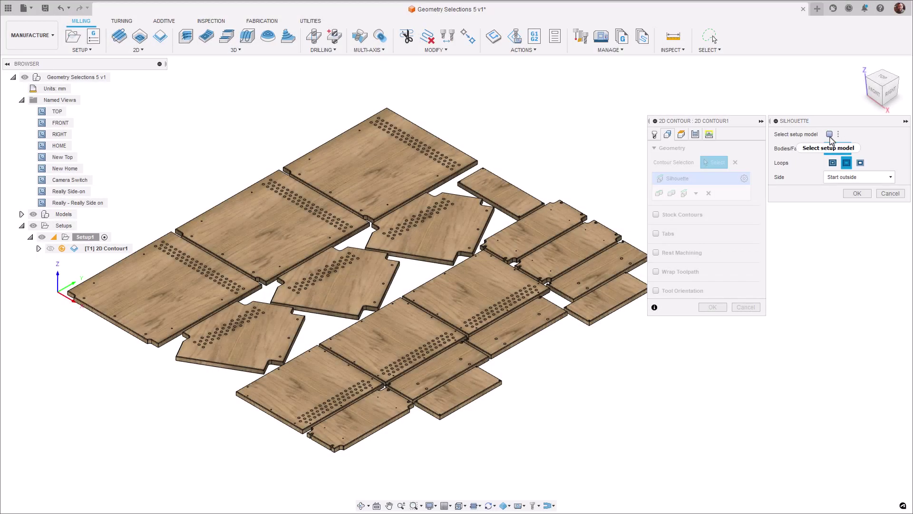
Step: Use the setup model for the Silhouette selection and examine its contour around the wooden panels from the top and side named views
click(829, 134)
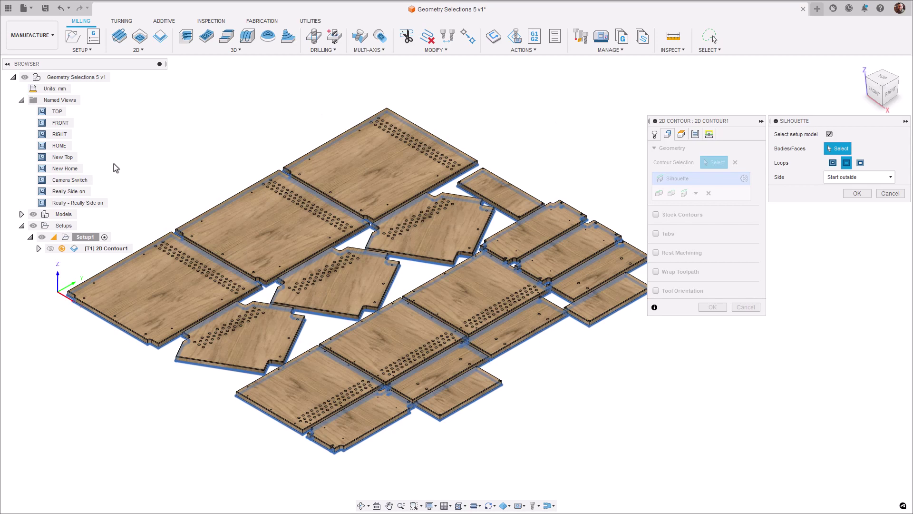
double_click(54, 159)
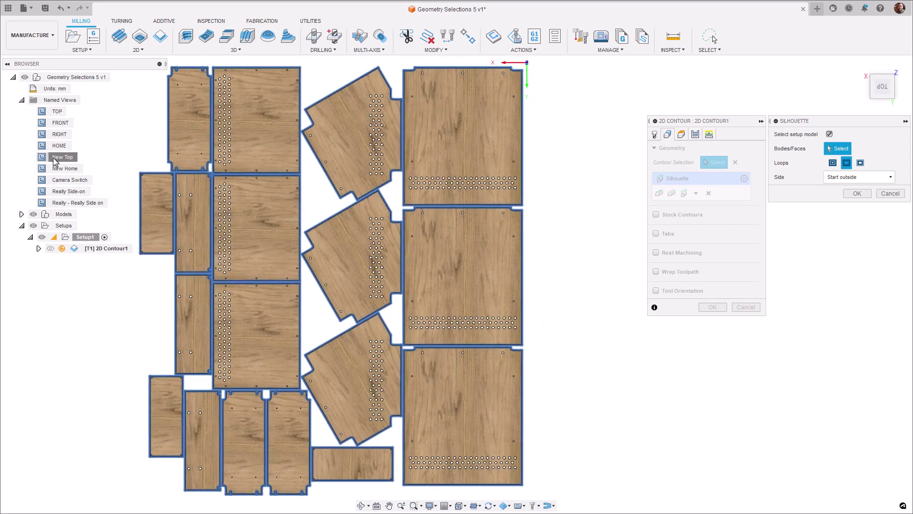
double_click(55, 182)
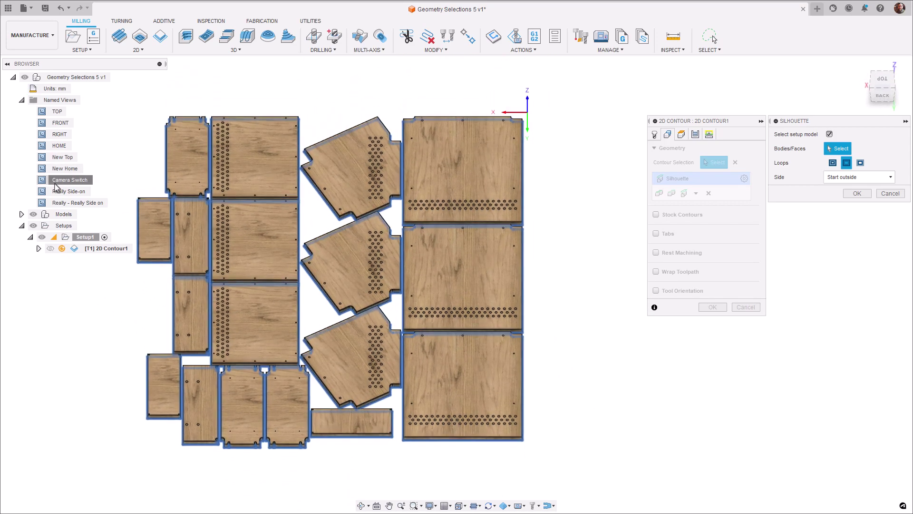
double_click(57, 193)
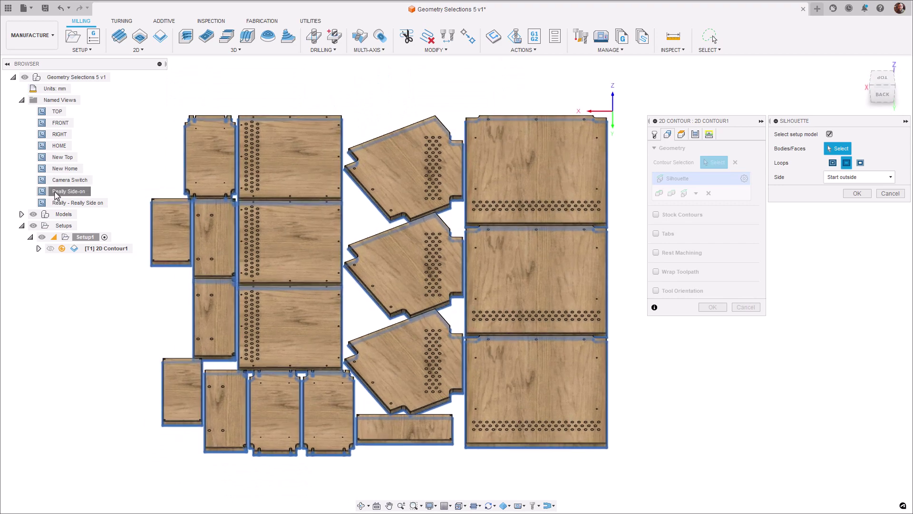
double_click(55, 203)
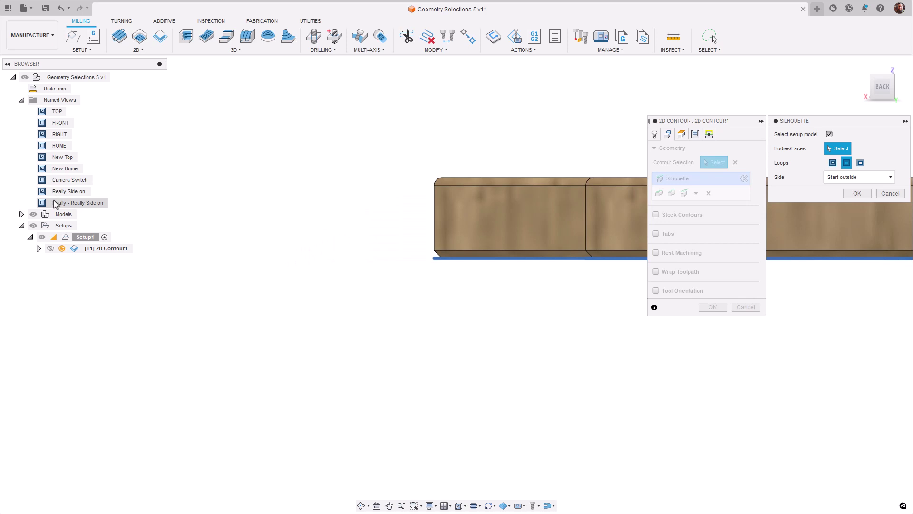
double_click(58, 170)
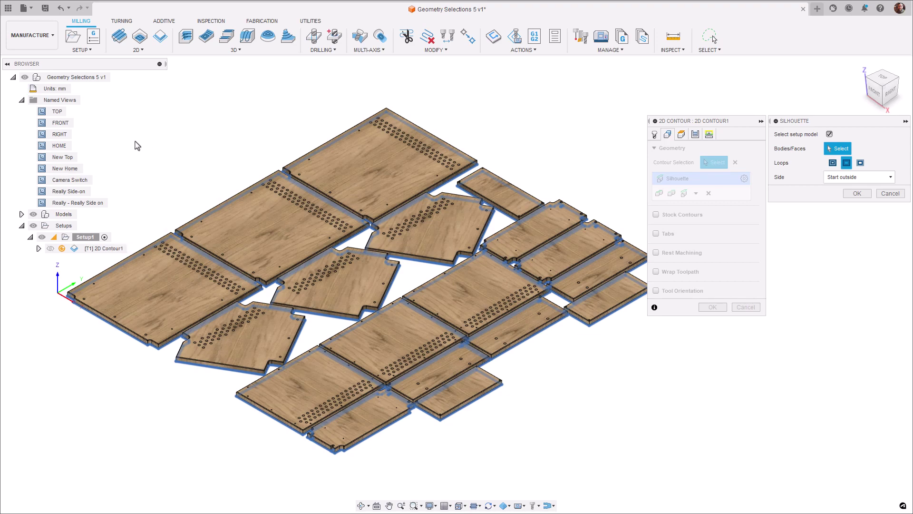
Step: Replace the setup model in the Silhouette selection with the three large rectangular panels and the nearest angled panel beside the last one
double_click(67, 159)
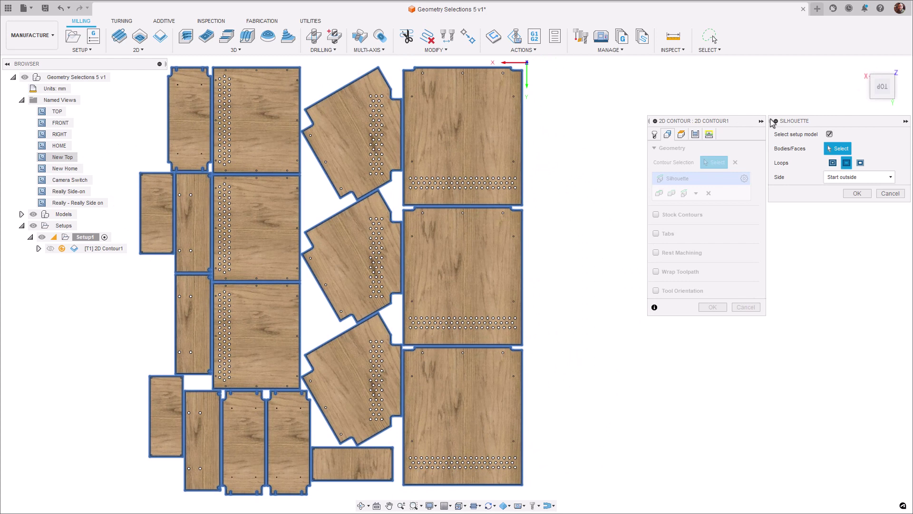
click(830, 135)
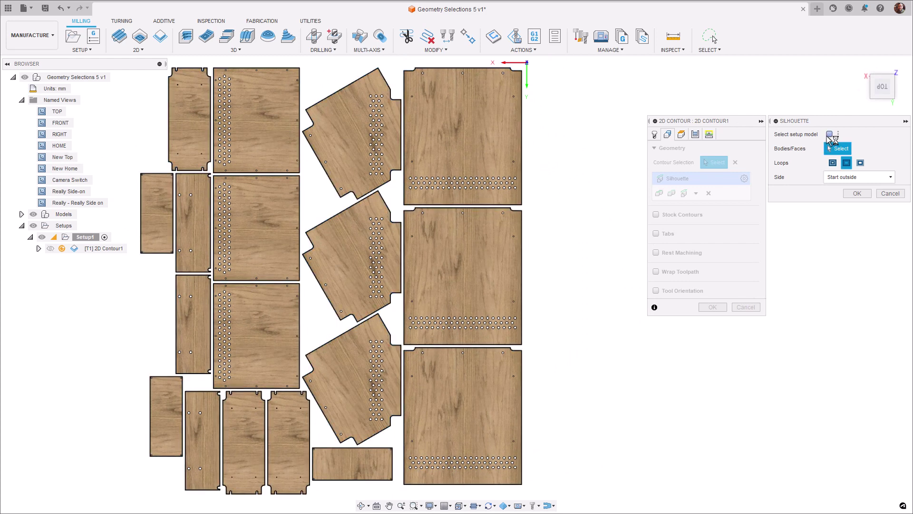
click(481, 128)
click(495, 264)
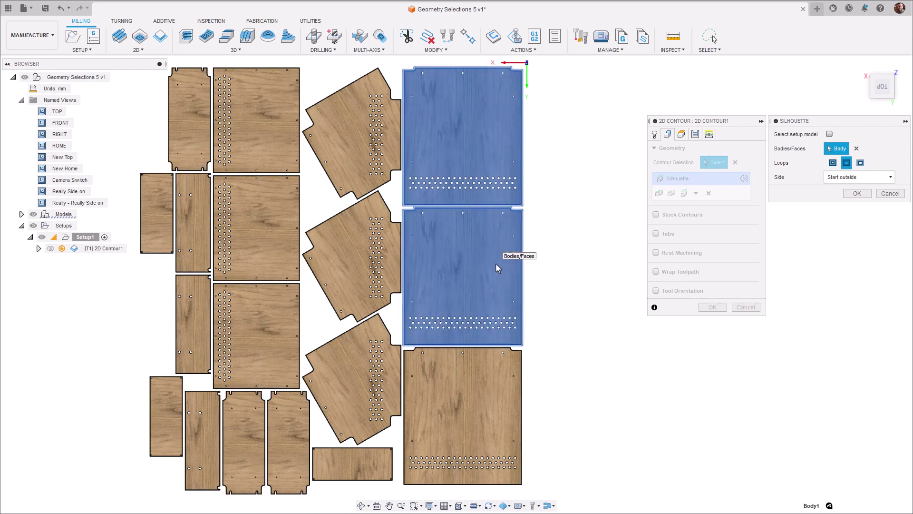
click(486, 424)
click(368, 418)
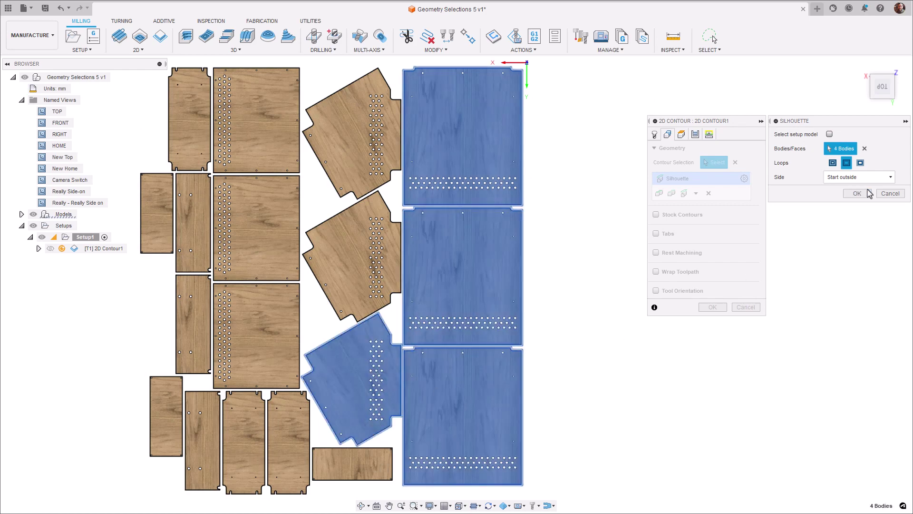
click(867, 194)
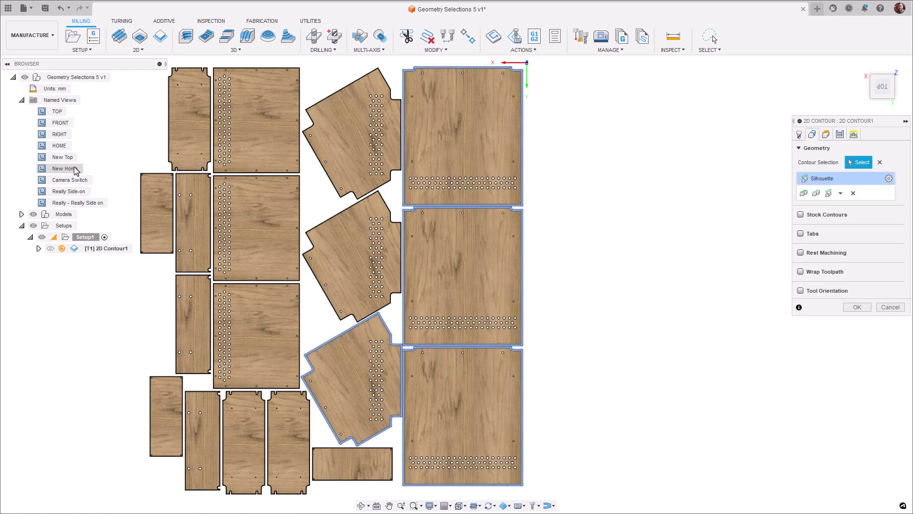
Step: Create a new 2D Contour operation and add a Silhouette selection based on the setup model
double_click(75, 169)
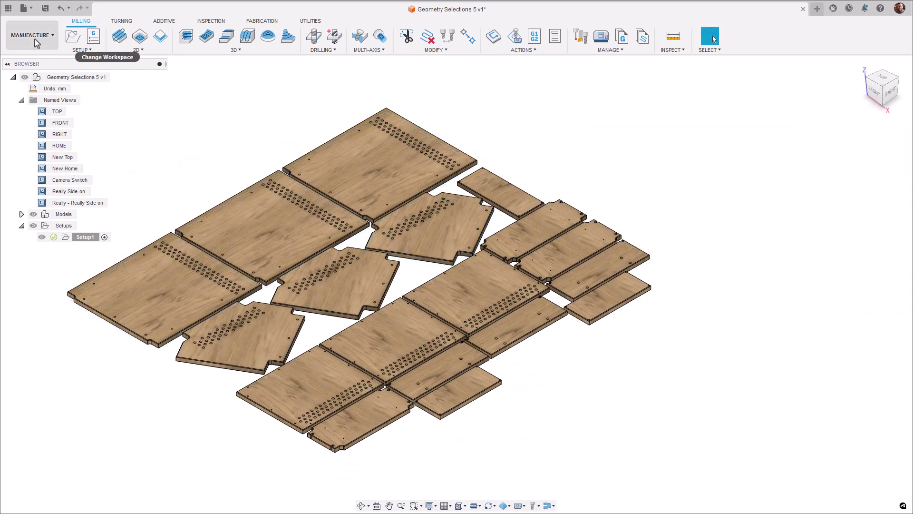
click(159, 46)
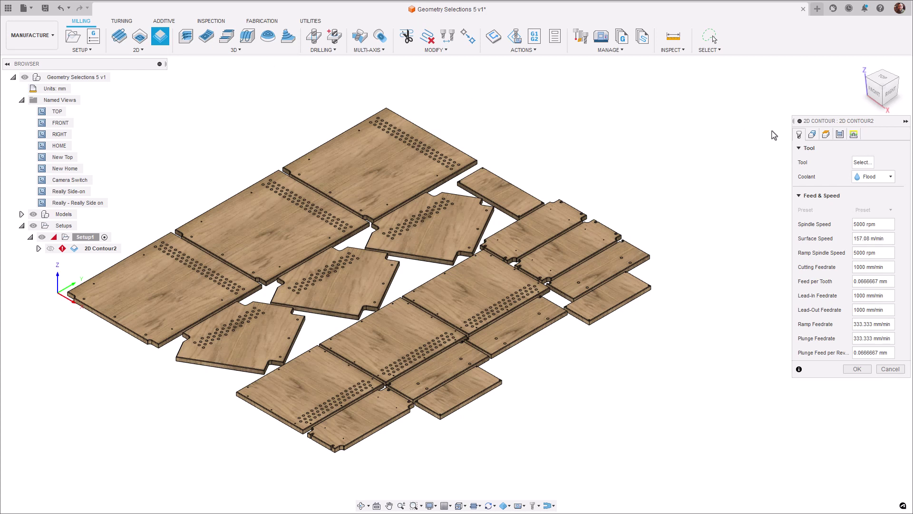
click(812, 135)
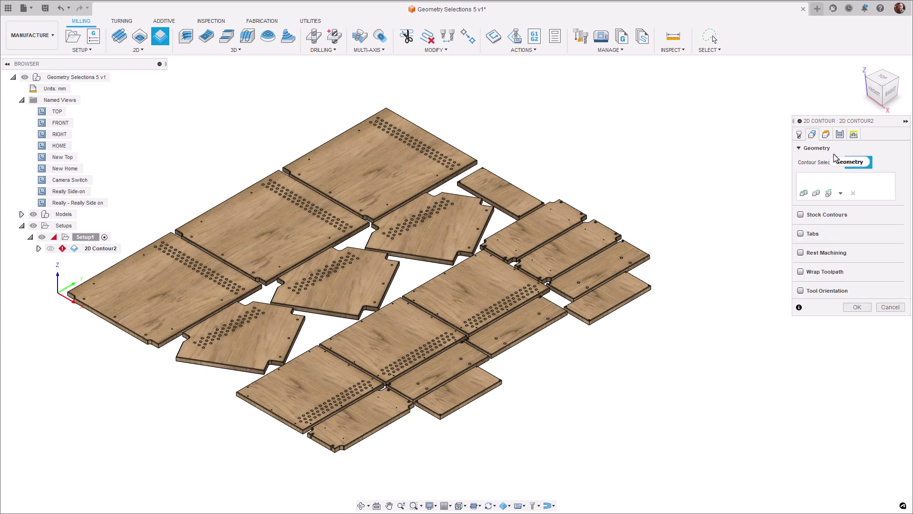
click(840, 193)
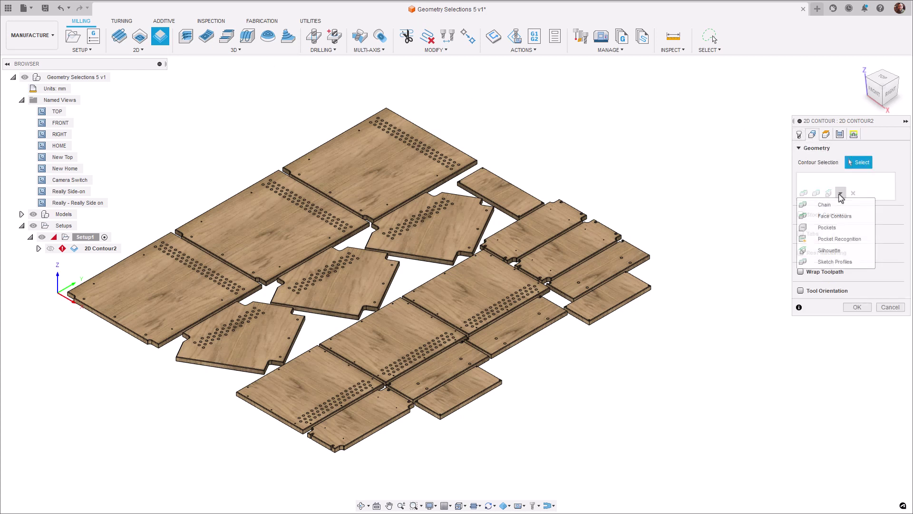
click(830, 251)
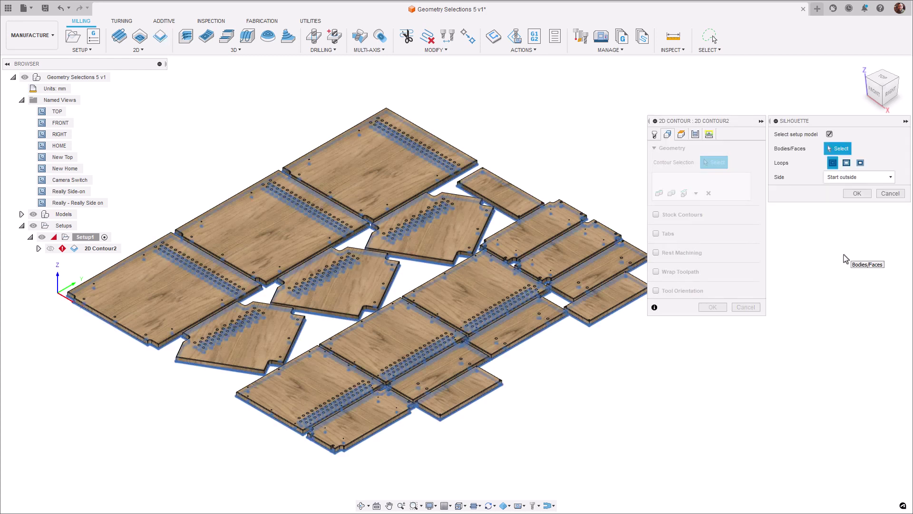
click(830, 135)
click(829, 134)
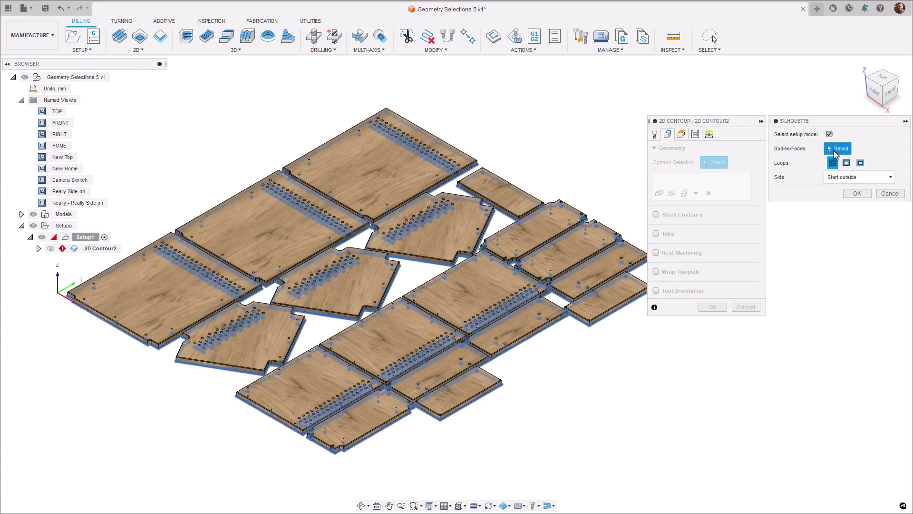
Step: Restrict the silhouette to outside loops only and generate the 2D Contour toolpath around all panels
click(848, 164)
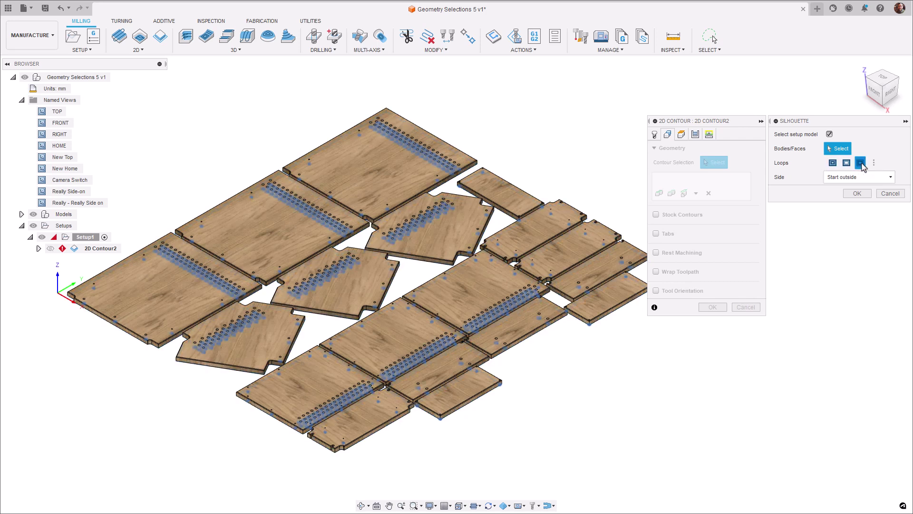
click(858, 193)
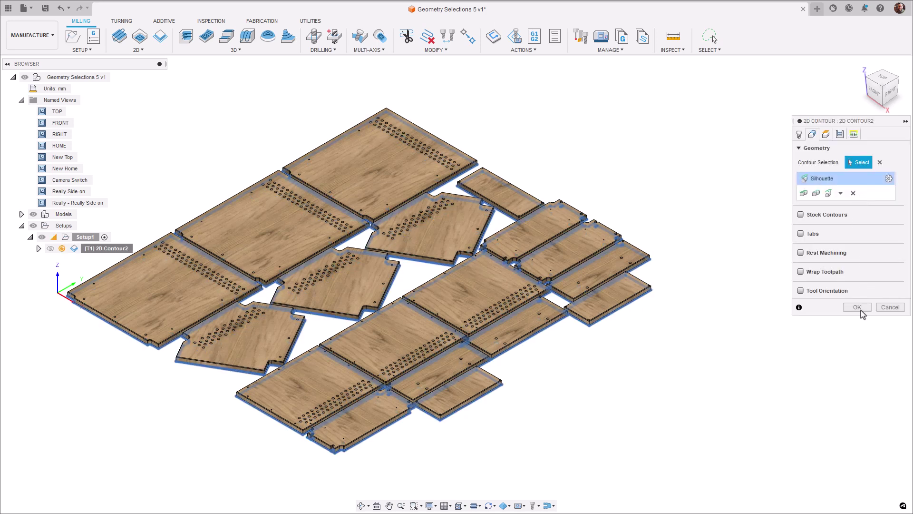
click(857, 307)
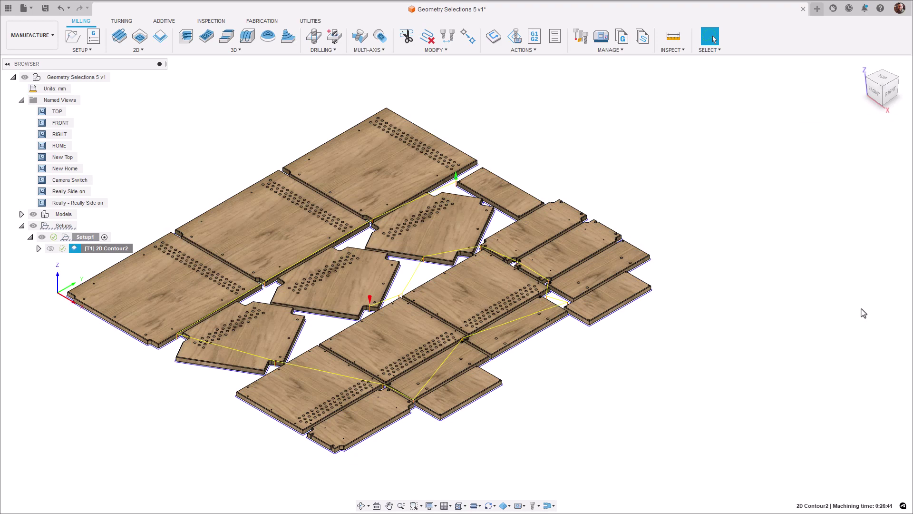
double_click(61, 148)
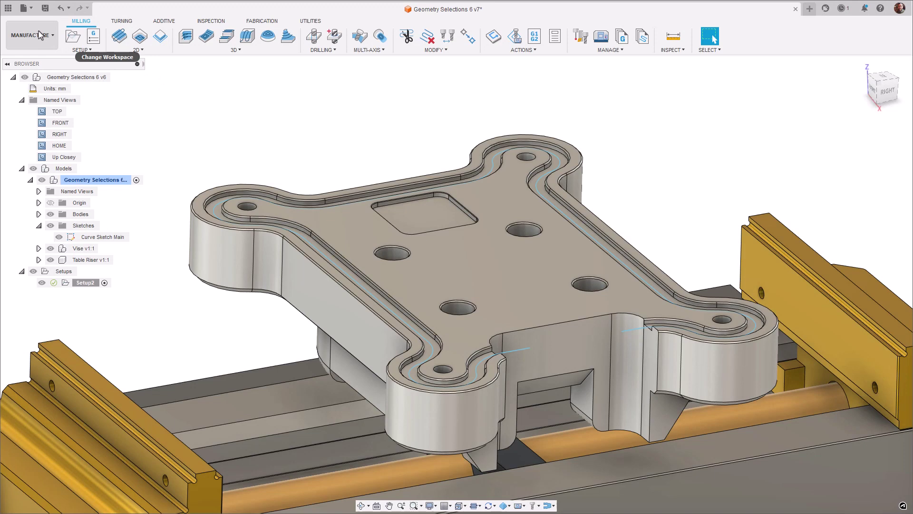
Step: Create a new Trace operation and add a Sketch Profiles curve selection to its geometry
click(138, 49)
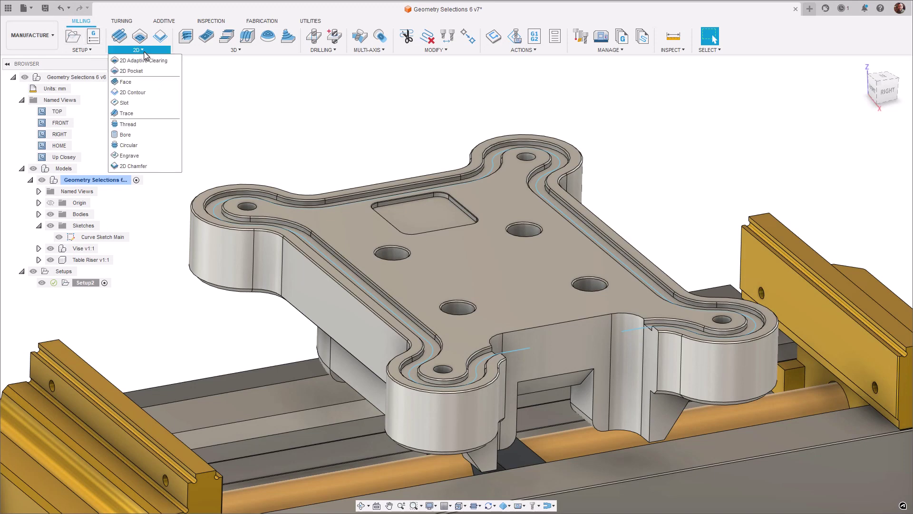
click(143, 113)
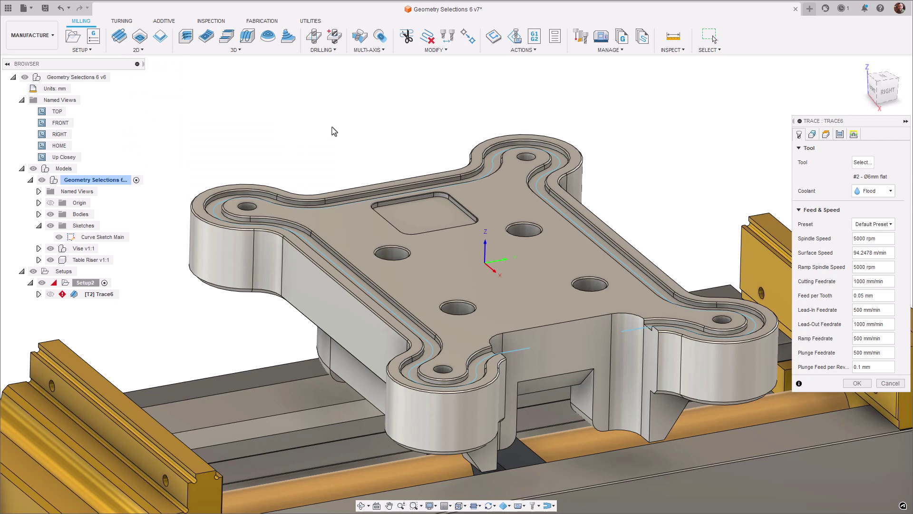
click(813, 134)
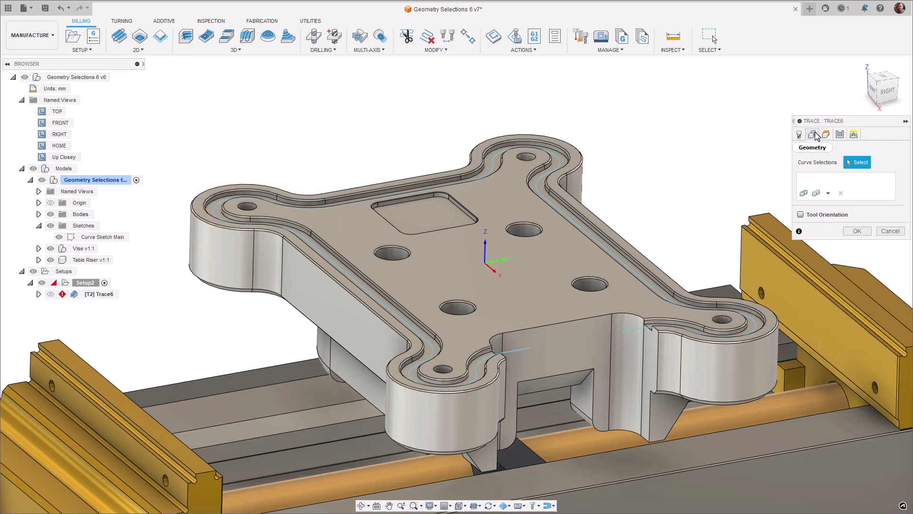
click(828, 193)
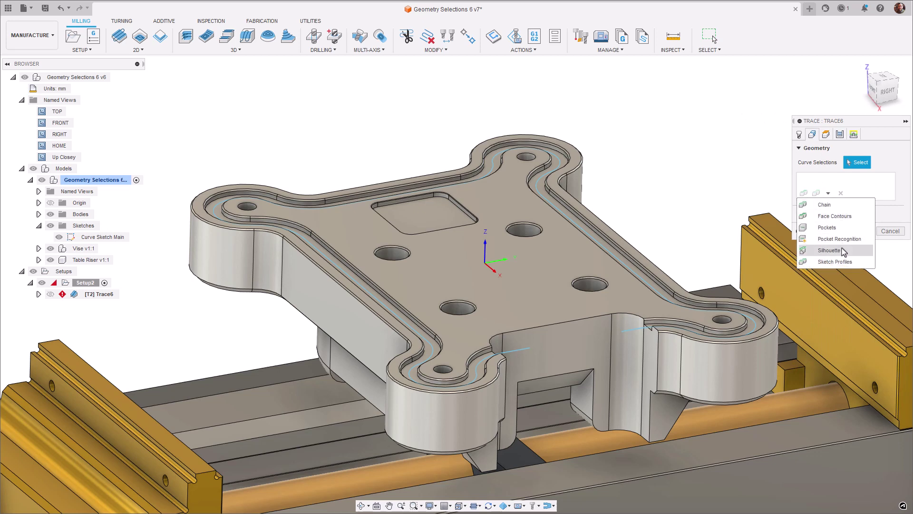
click(837, 261)
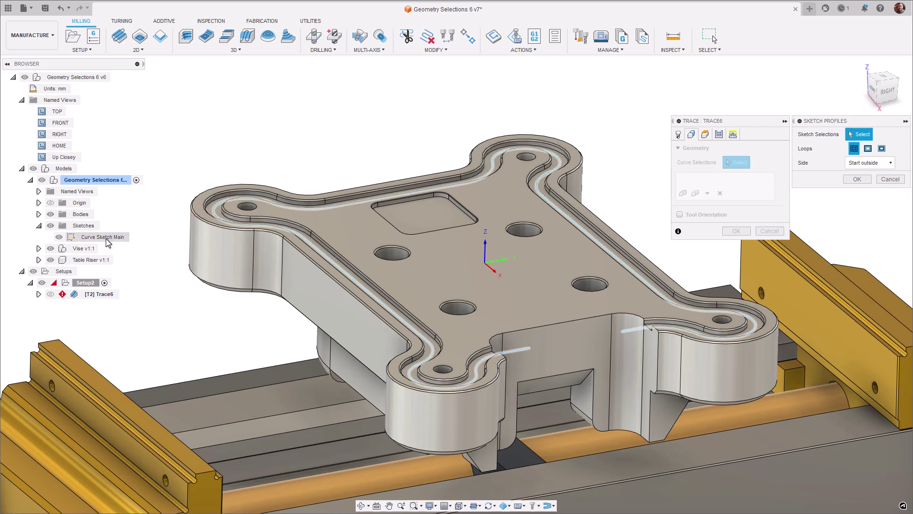
Step: Use Curve Sketch Main as the sketch profile, keeping the side at Start outside, and generate the Trace toolpath
click(105, 236)
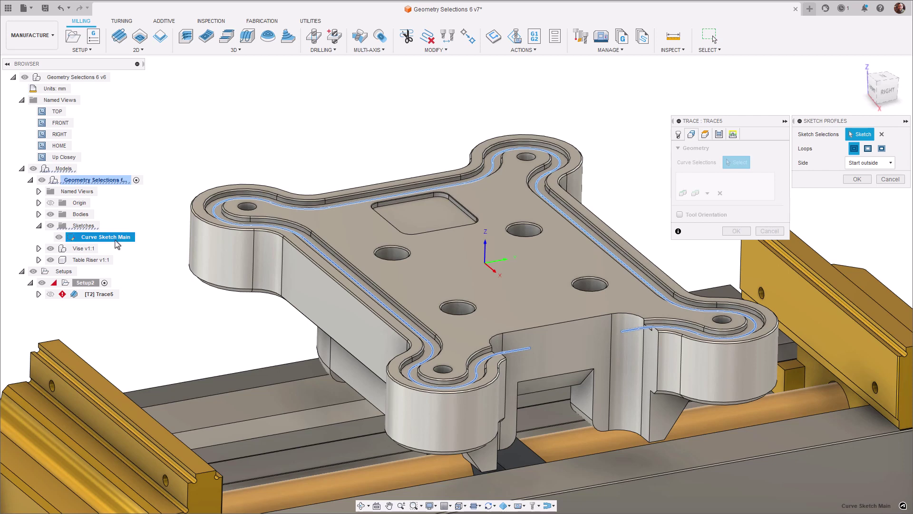
click(860, 180)
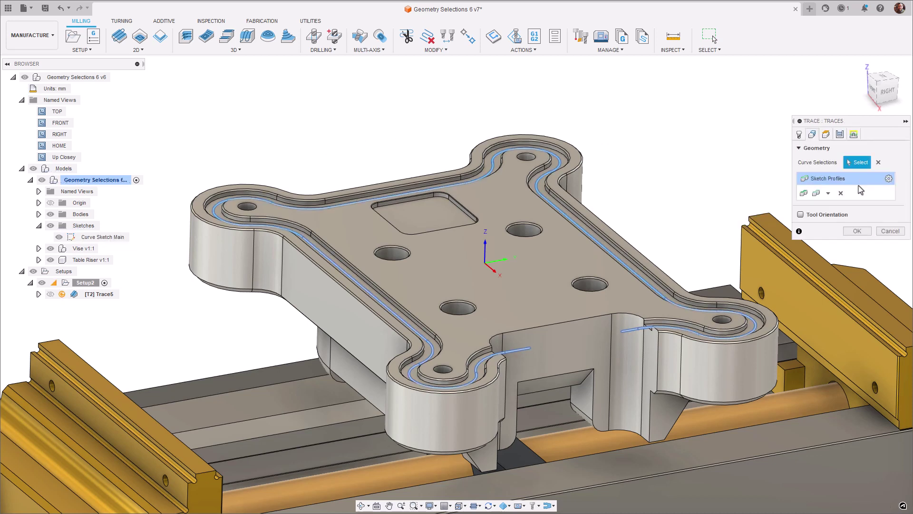
click(856, 231)
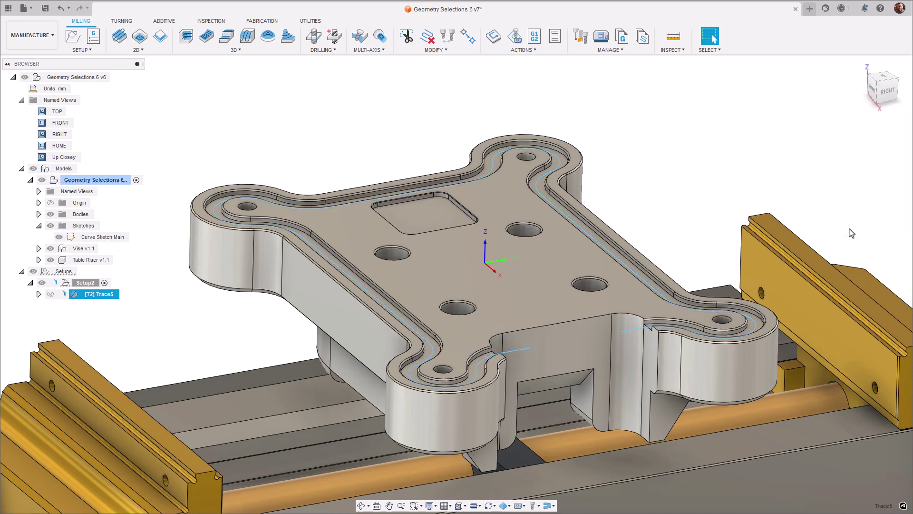
Step: Simulate the Trace toolpath along the groove, pause the playback, and exit the simulation
right_click(108, 296)
click(128, 71)
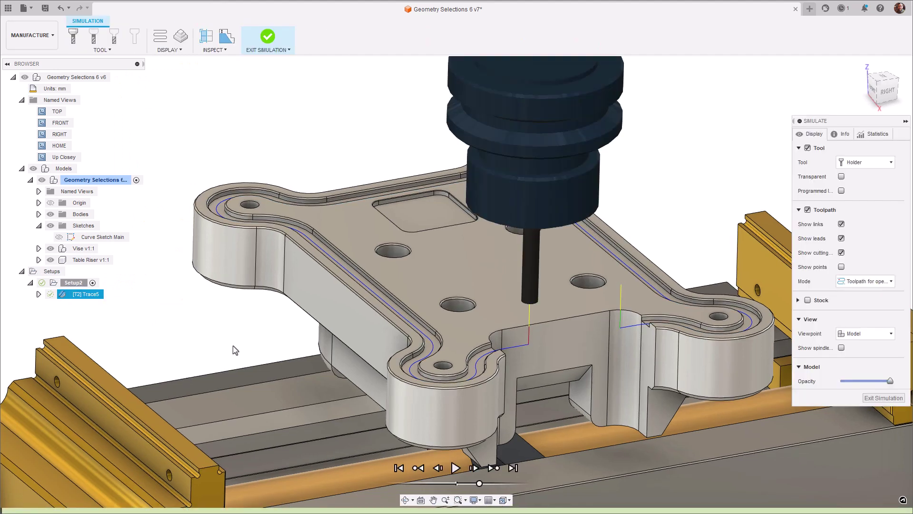
click(456, 467)
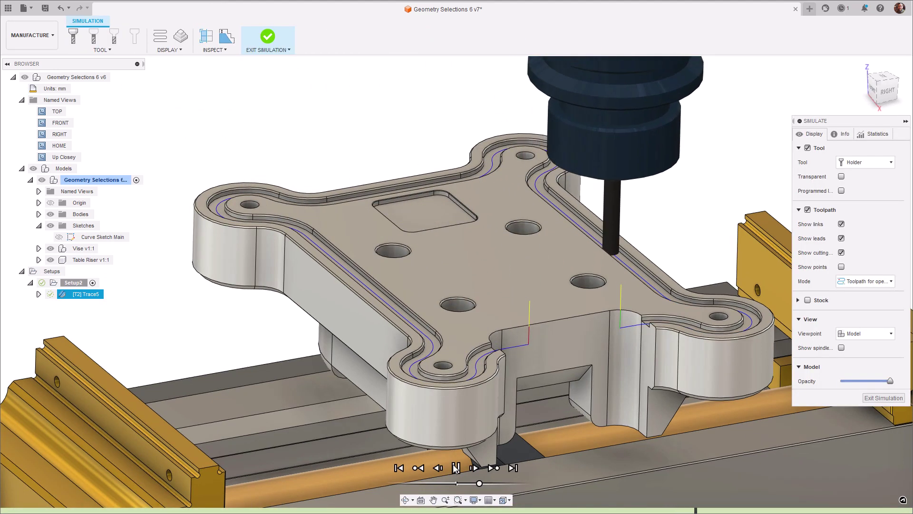
click(456, 467)
key(Escape)
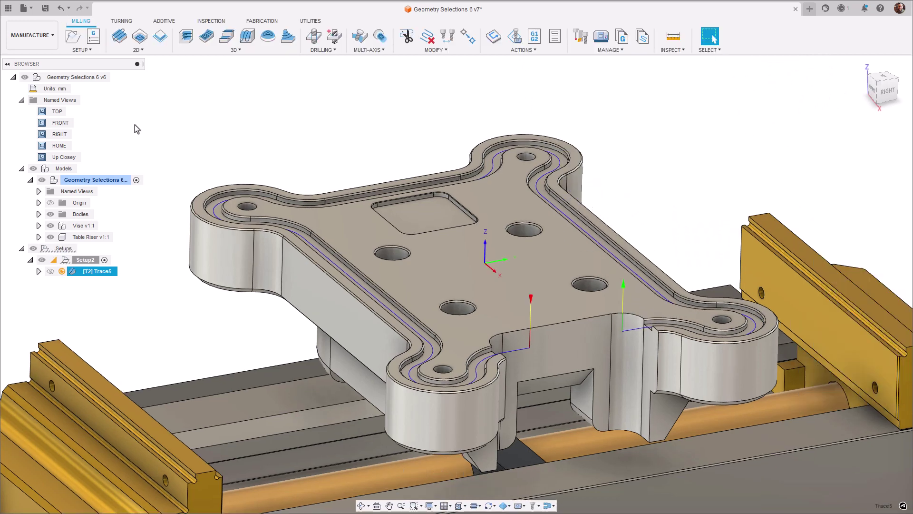
Step: Switch to the Design workspace and insert Curve Sketch Main.dxf as a single sketch on the groove's floor face
click(42, 35)
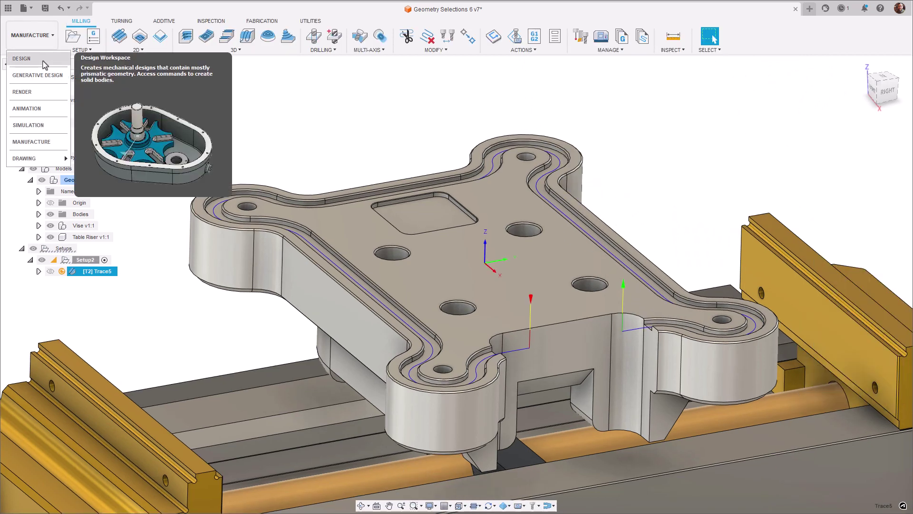
click(21, 58)
click(578, 50)
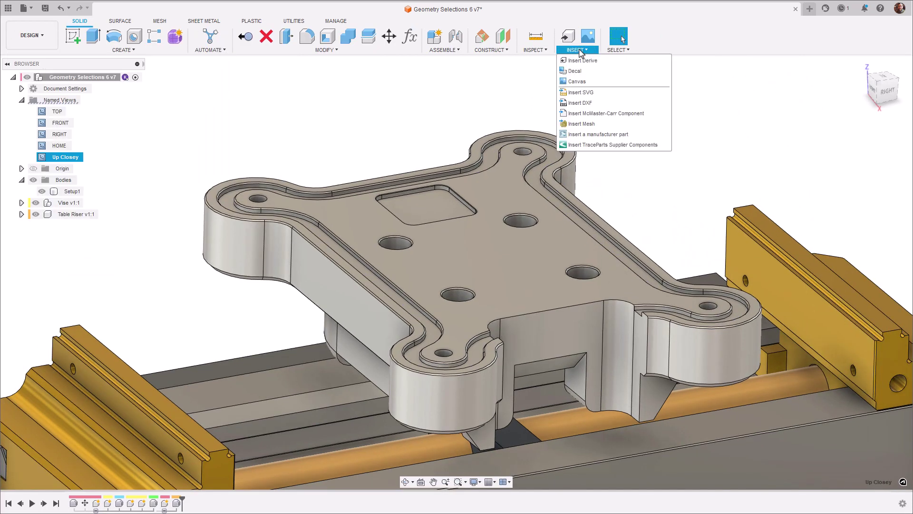
click(581, 103)
click(580, 229)
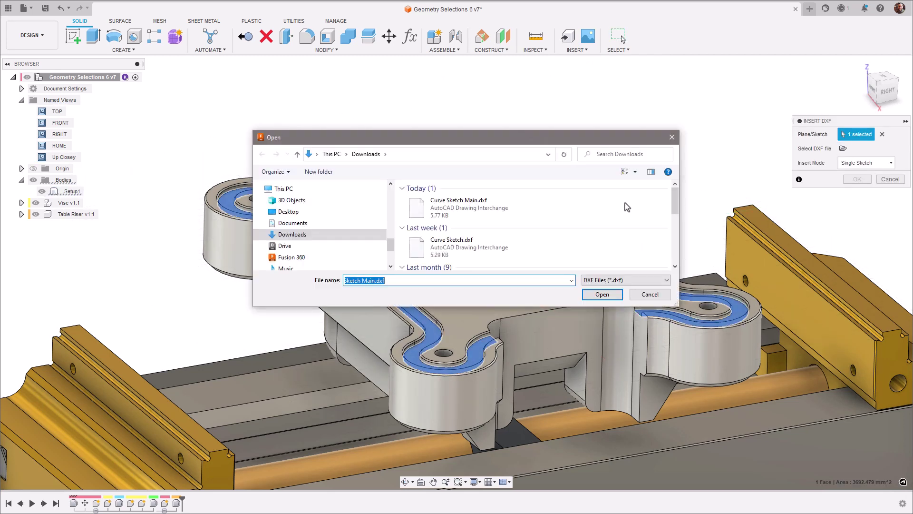
double_click(471, 206)
click(854, 287)
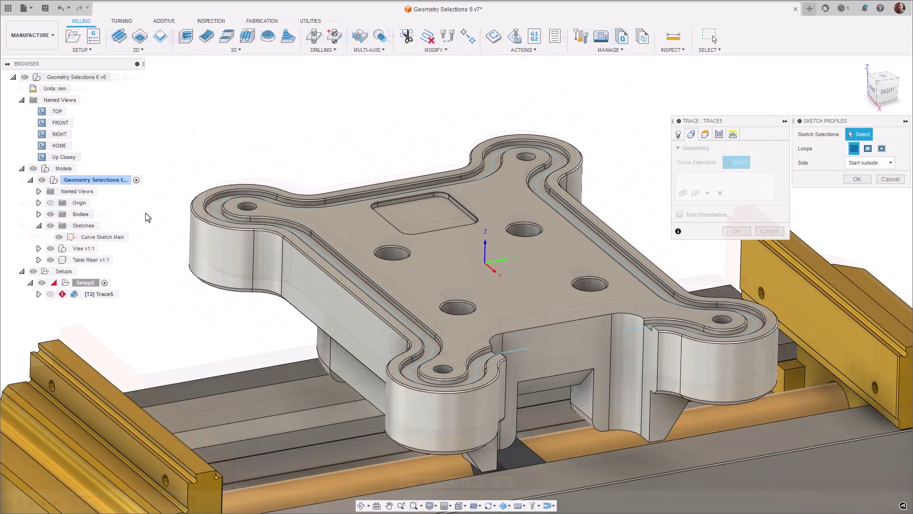
Step: Assign the imported Curve Sketch Main to the Trace operation's Sketch Profiles selection and confirm the operation
click(116, 238)
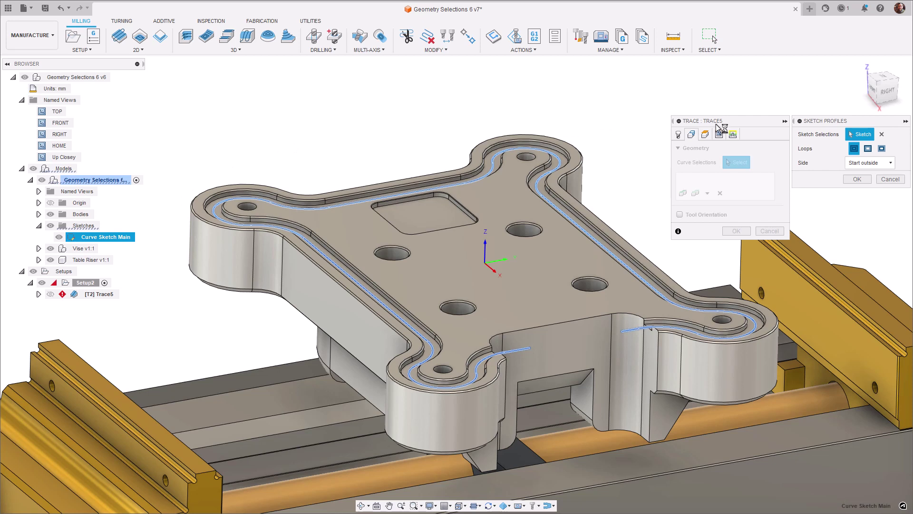
click(859, 180)
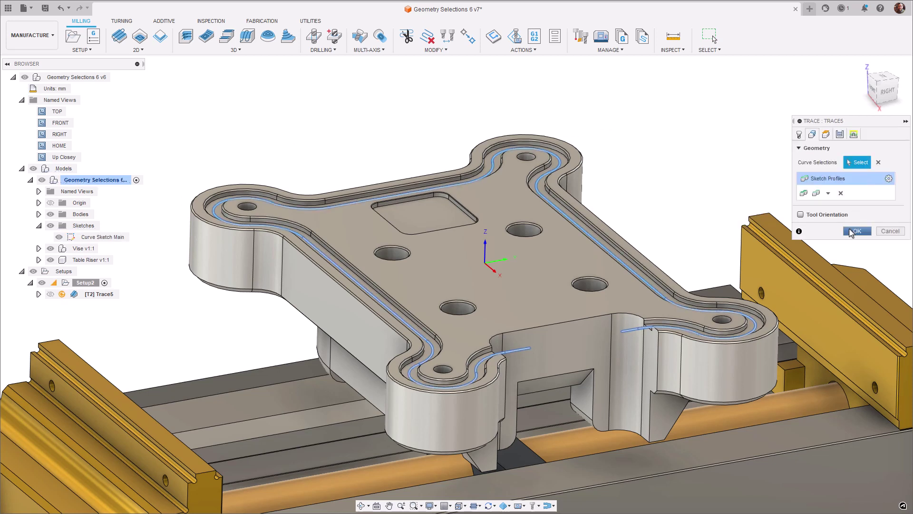
click(854, 231)
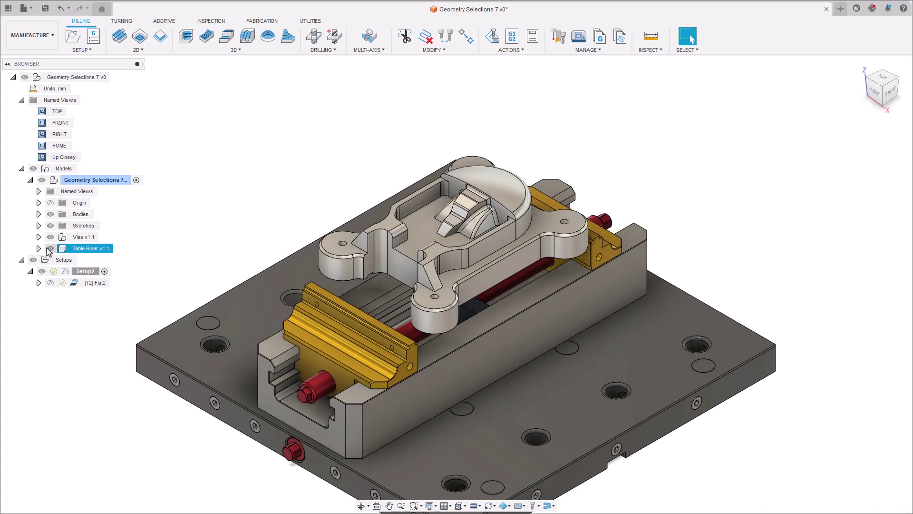
Step: Hide the table riser and inspect the Flat2 operation's machining boundary selection in the Up Closey view
click(51, 248)
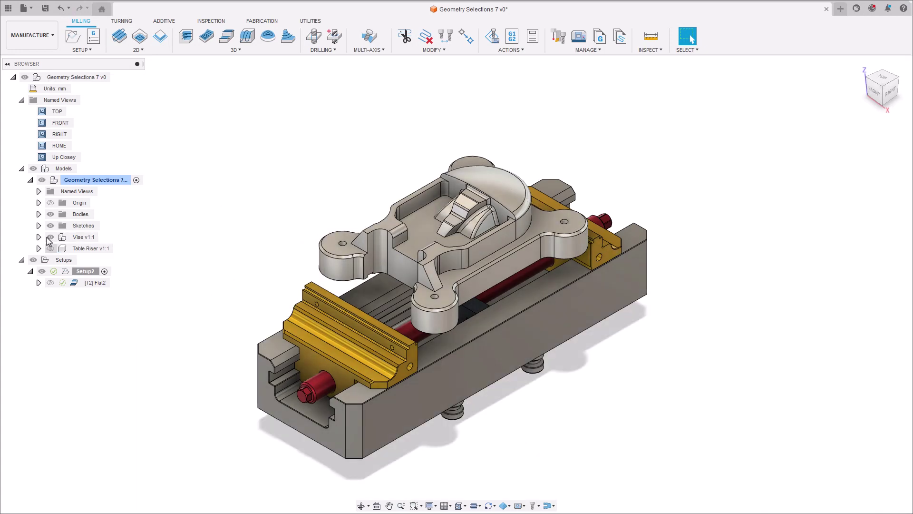
double_click(57, 158)
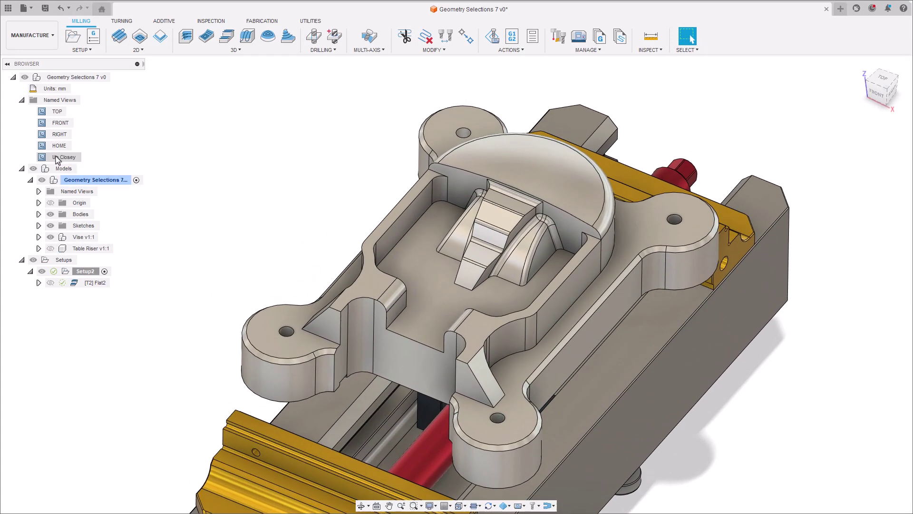
click(86, 286)
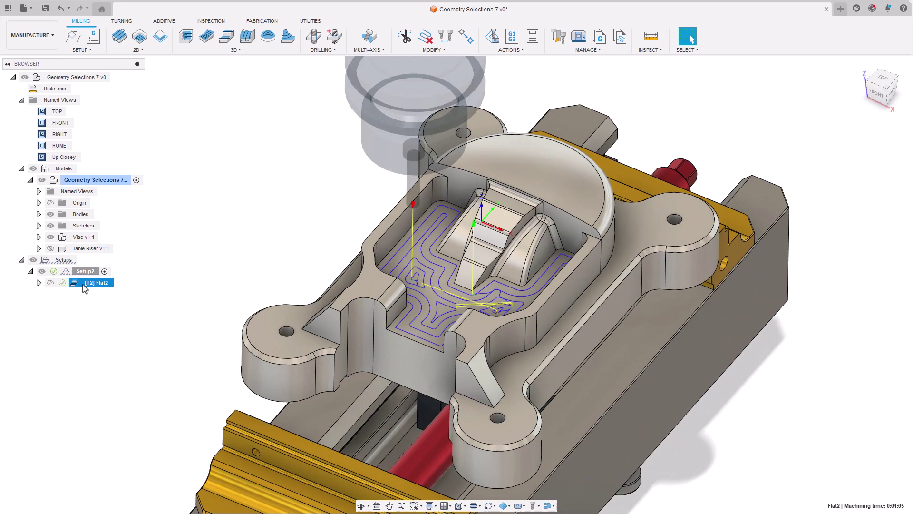
click(39, 283)
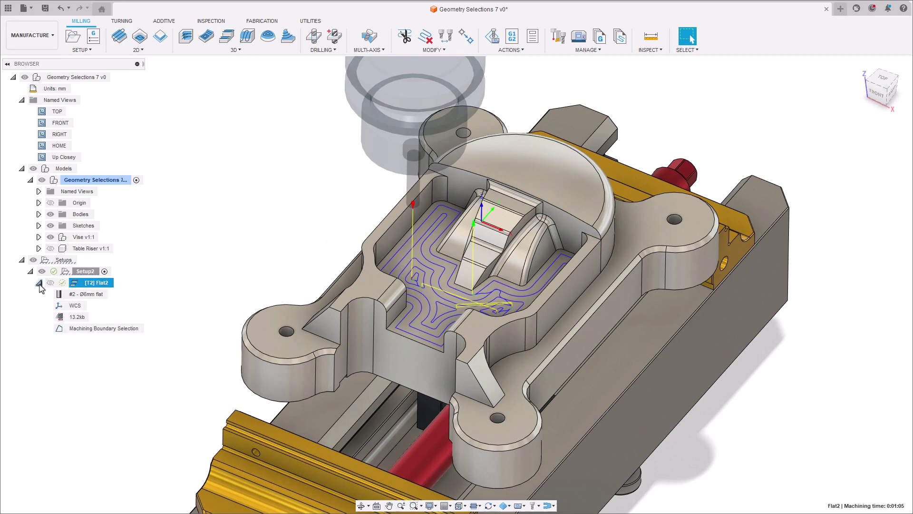
click(89, 330)
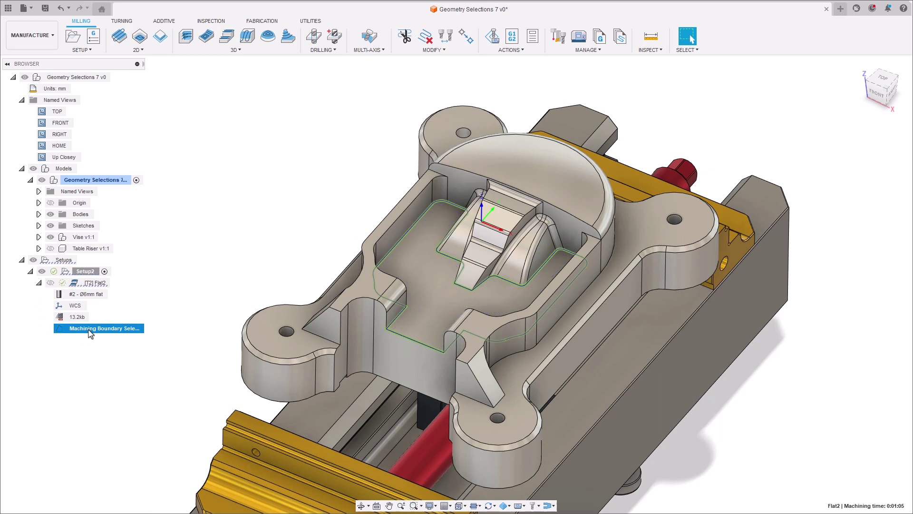
Step: Create a 2D Contour operation that reuses Flat2's machining boundary selection as its contour, and generate the toolpath
click(161, 36)
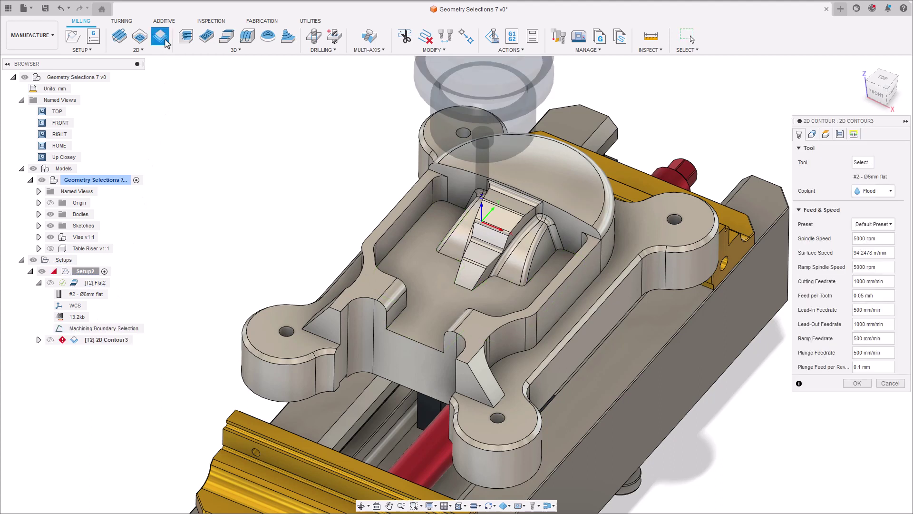
click(813, 135)
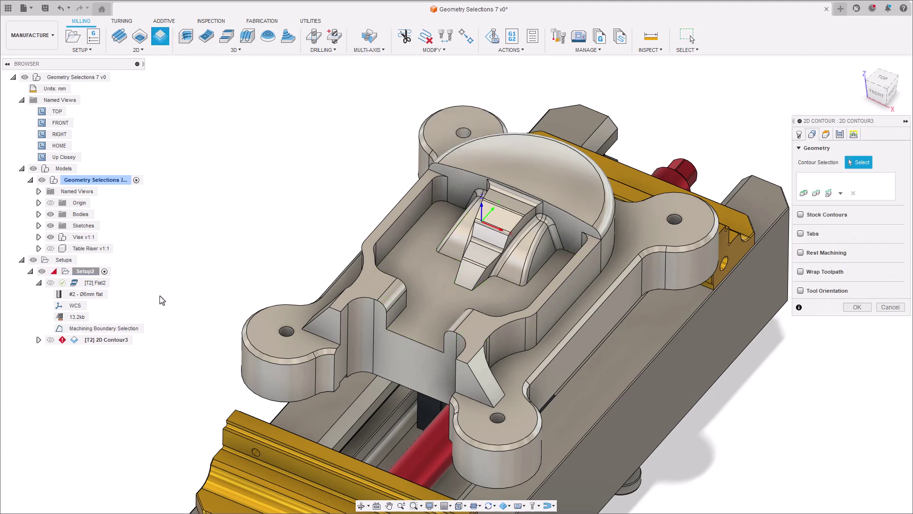
click(136, 330)
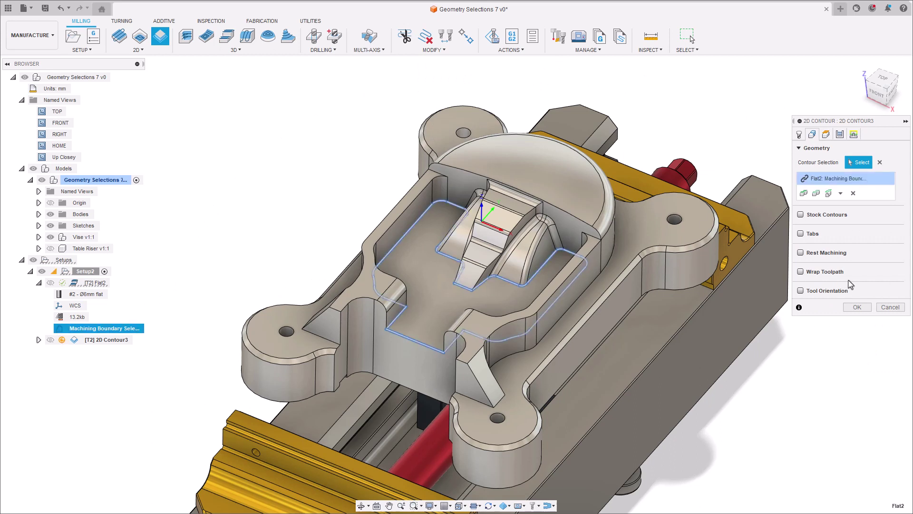
click(857, 308)
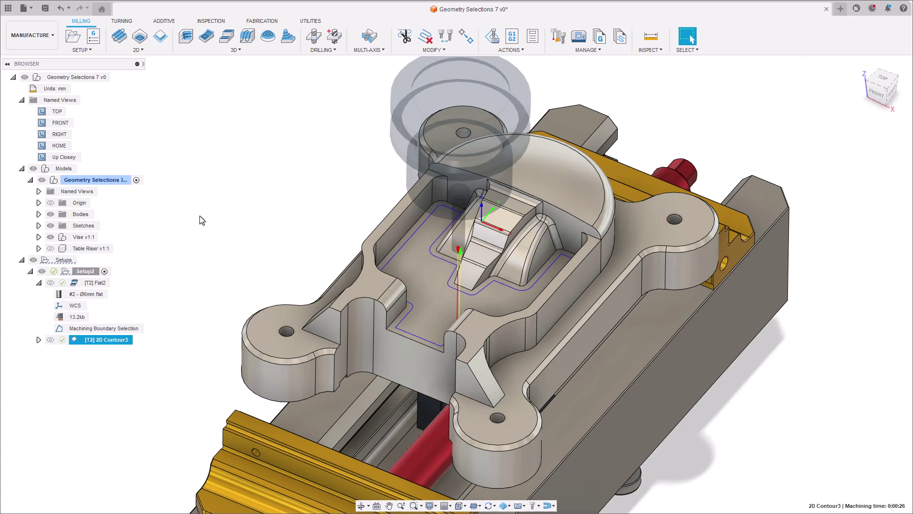
Step: Reopen the new 2D Contour's geometry and edit its linked Flat2 boundary chain without breaking the link
click(39, 339)
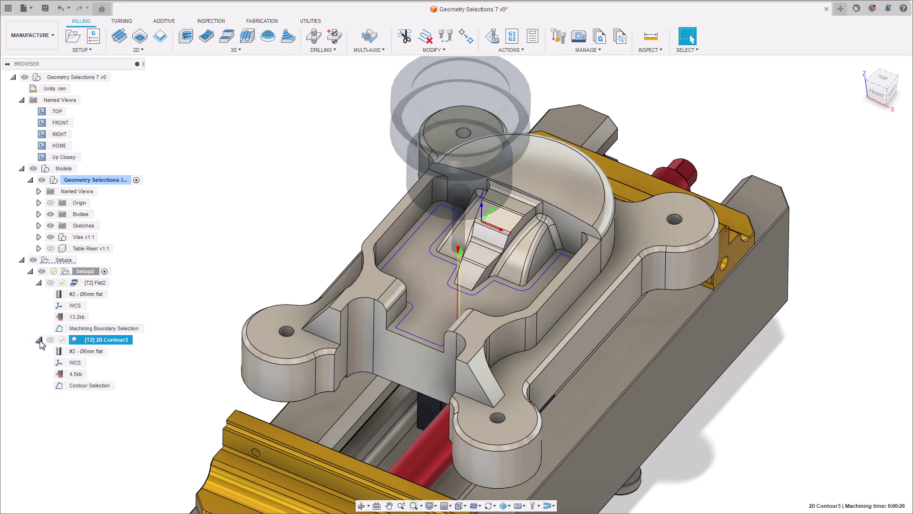
right_click(76, 385)
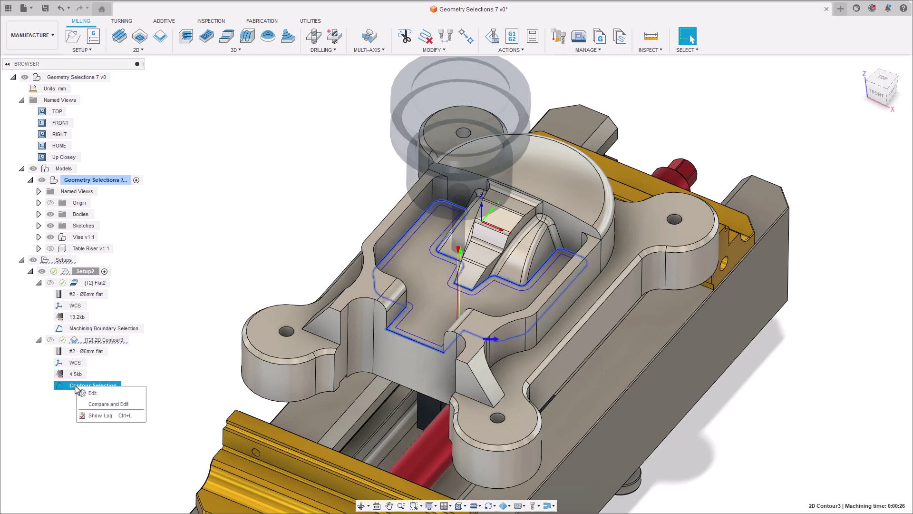
click(89, 393)
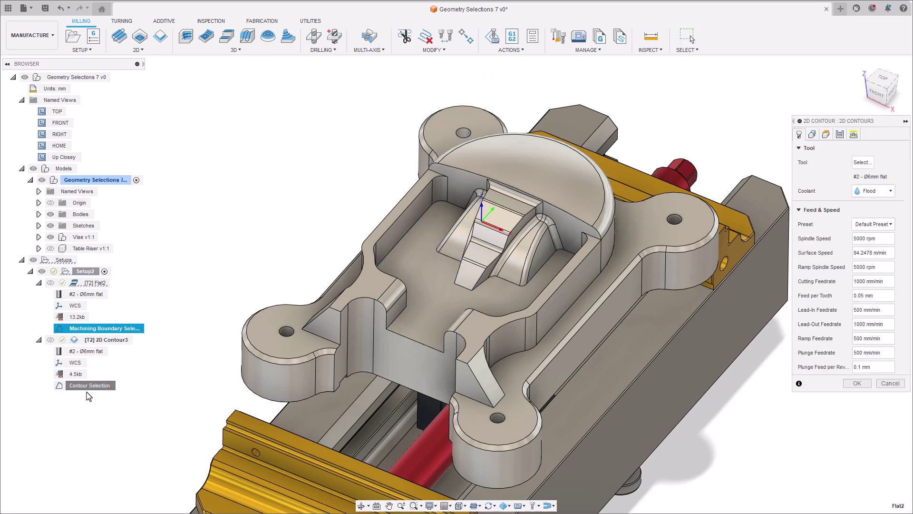
click(814, 137)
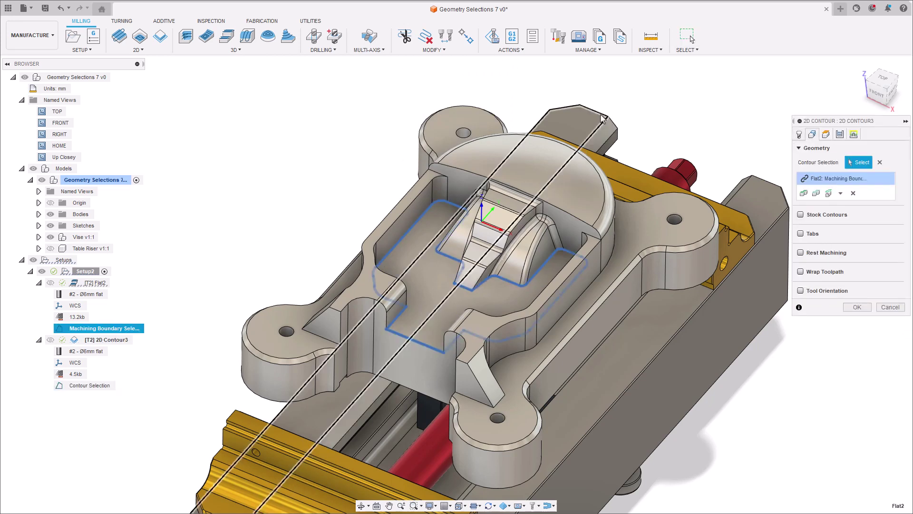
click(447, 206)
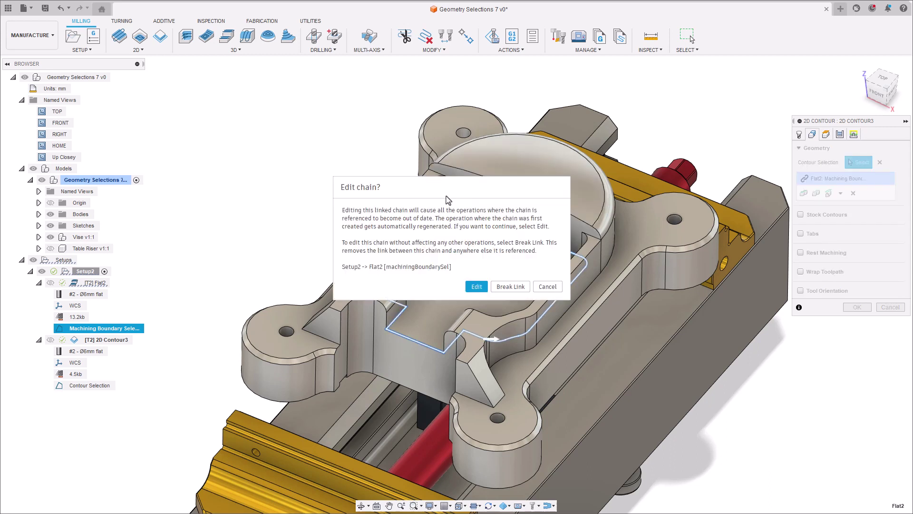
click(476, 286)
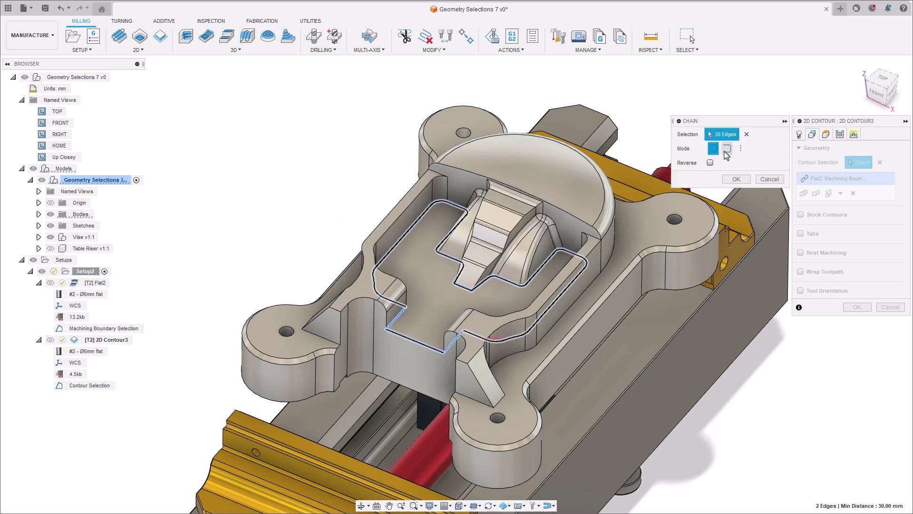
Step: Change the linked chain to an open contour following the pocket walls, leaving out the straight edge at the pocket's open front
click(726, 150)
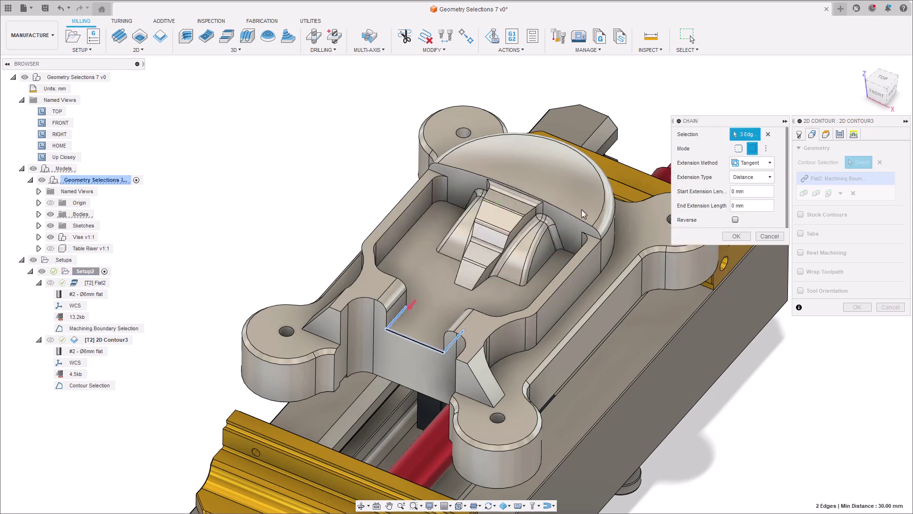
click(413, 232)
click(736, 237)
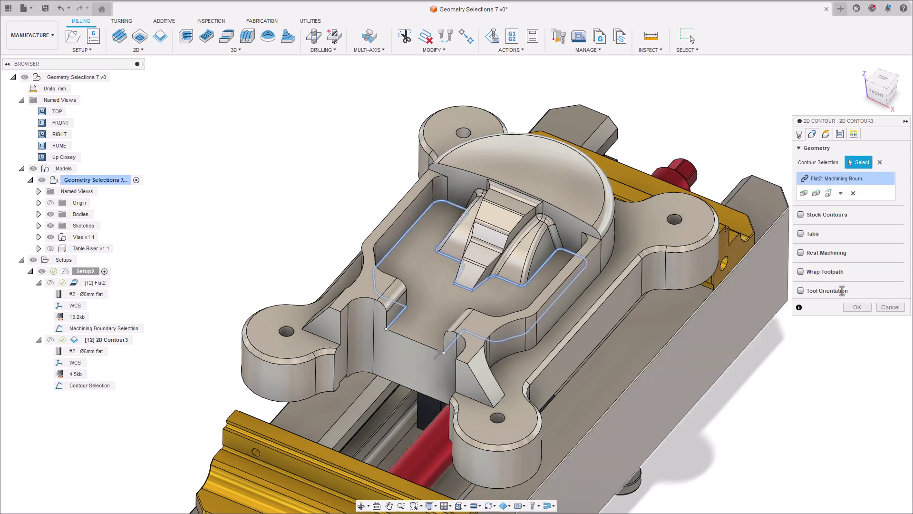
Step: Apply the edited linked chain to the 2D Contour, regenerate its toolpath and inspect its contour selection
click(856, 307)
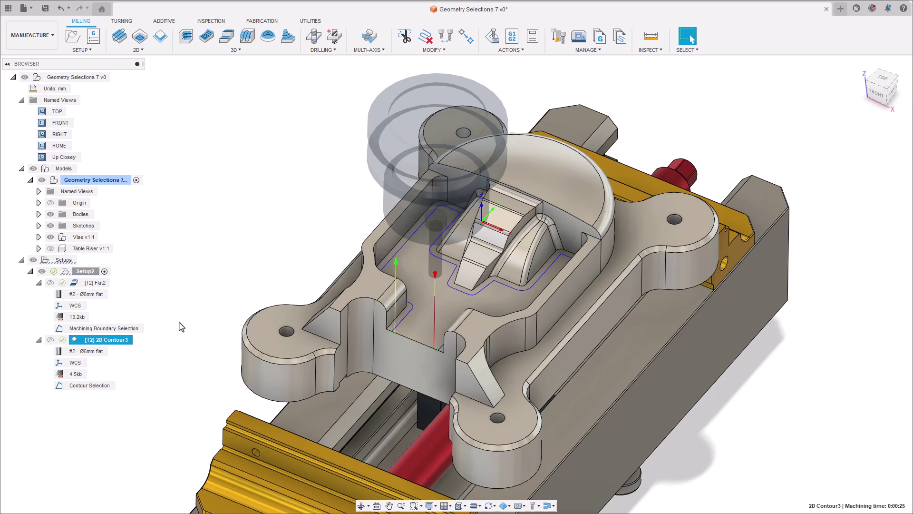
click(102, 387)
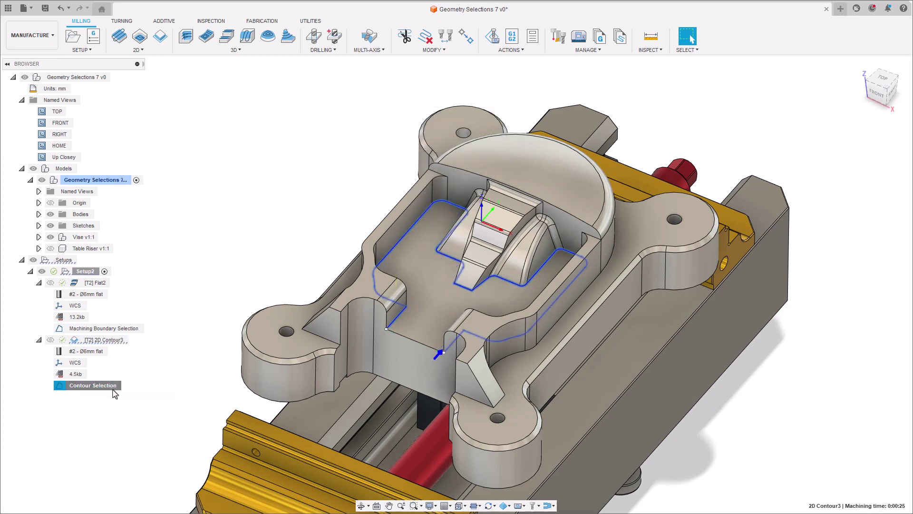
Step: Reopen the 2D Contour's geometry, break its chain's link to the Flat2 machining boundary, keep the resulting independent chain and regenerate the toolpath
double_click(113, 389)
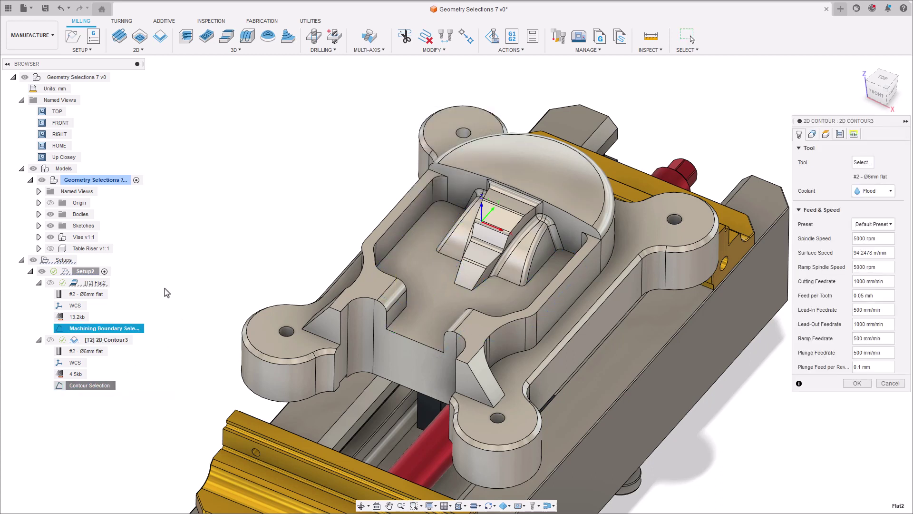
click(812, 134)
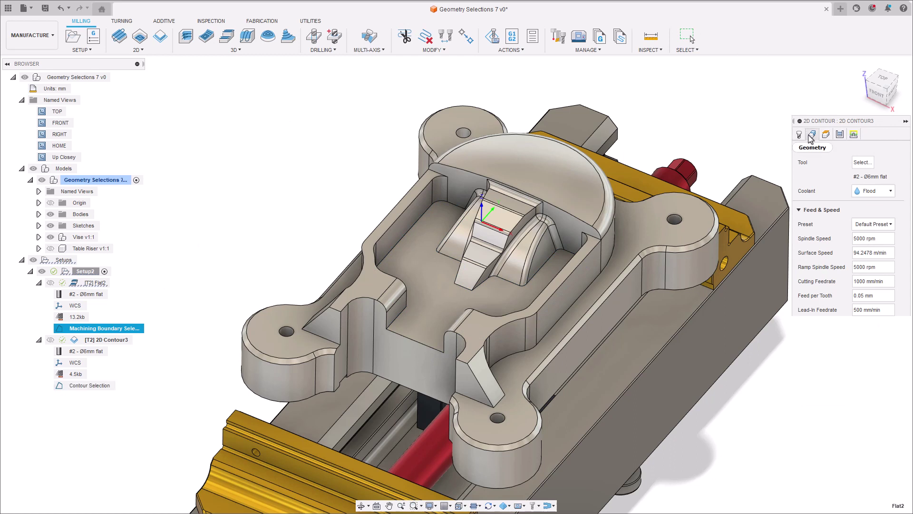
click(570, 257)
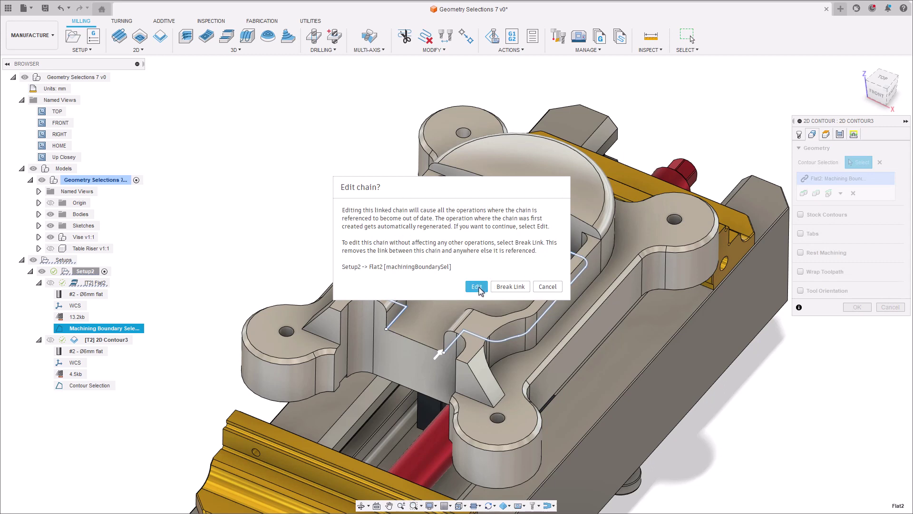
click(504, 289)
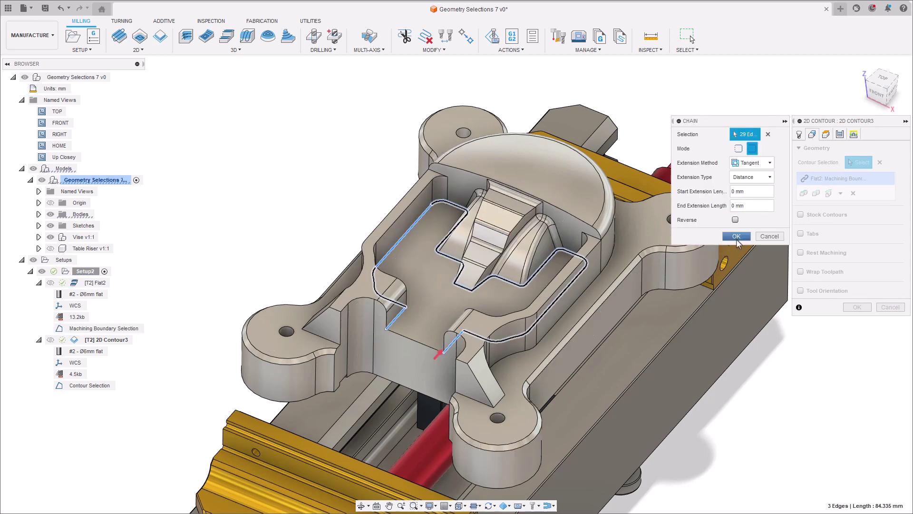
click(737, 237)
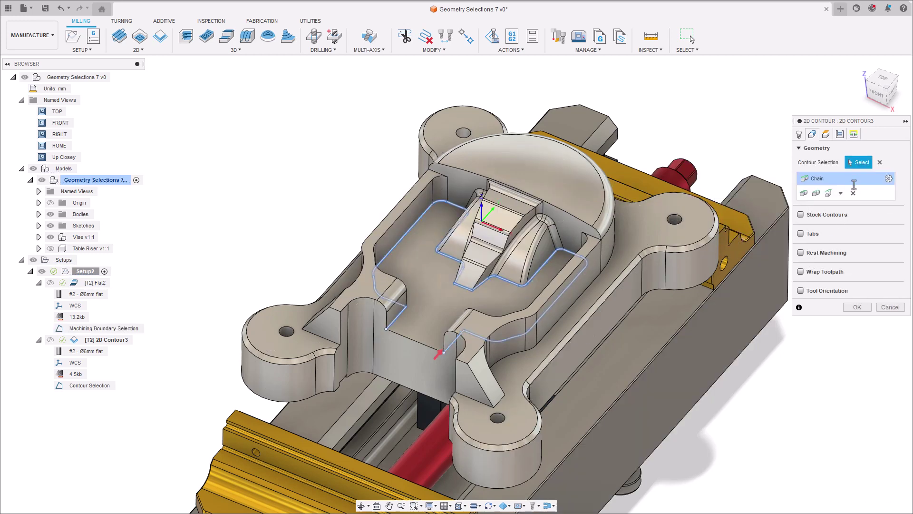
click(857, 307)
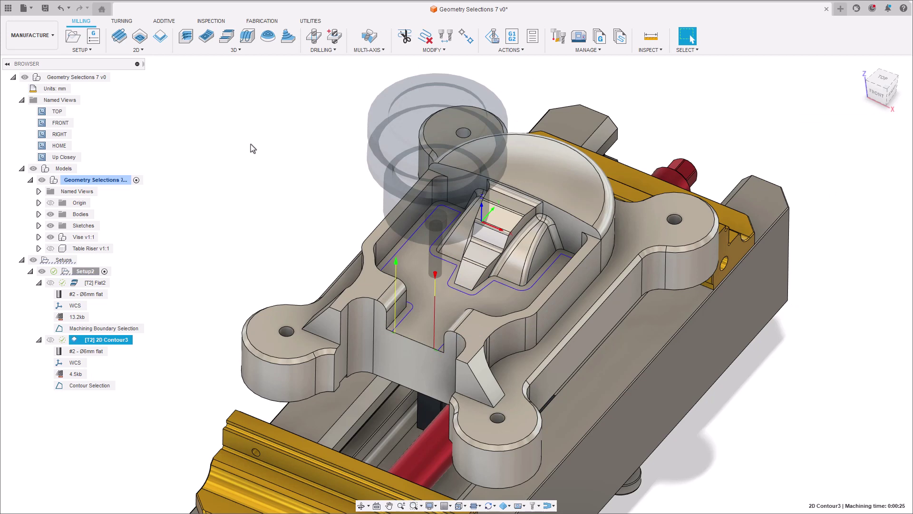
Step: Restore the HOME view of the part in the vise and select the Flat2 operation
double_click(59, 145)
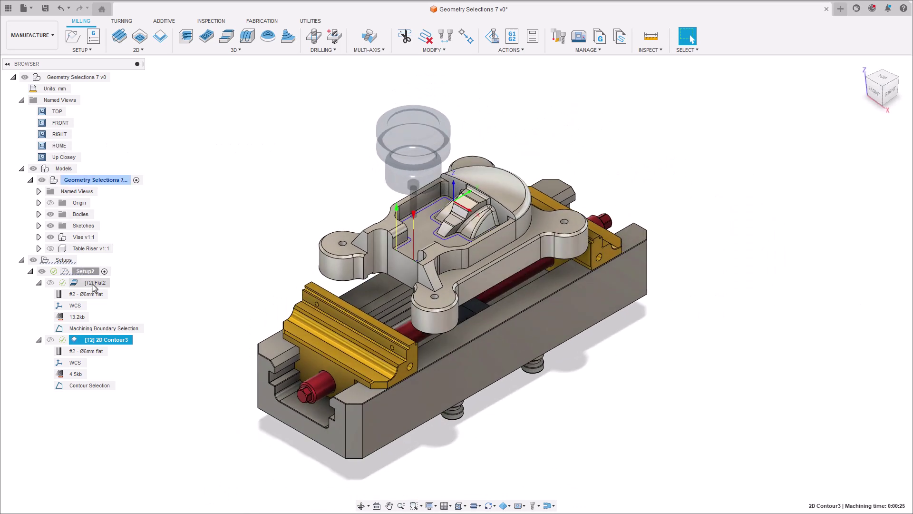
click(93, 284)
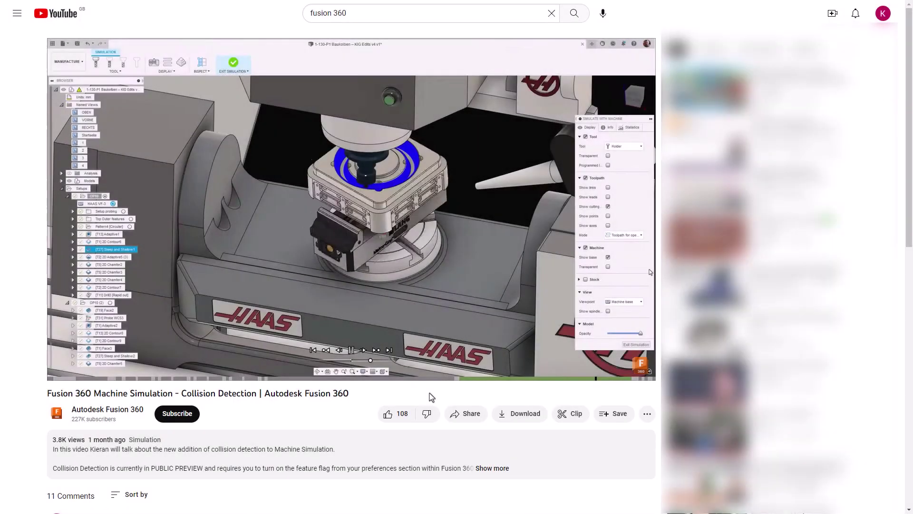
Step: On the YouTube page of the Machine Simulation collision detection video, like the video and subscribe to the Autodesk Fusion 360 channel
scroll(431, 396, down, 2)
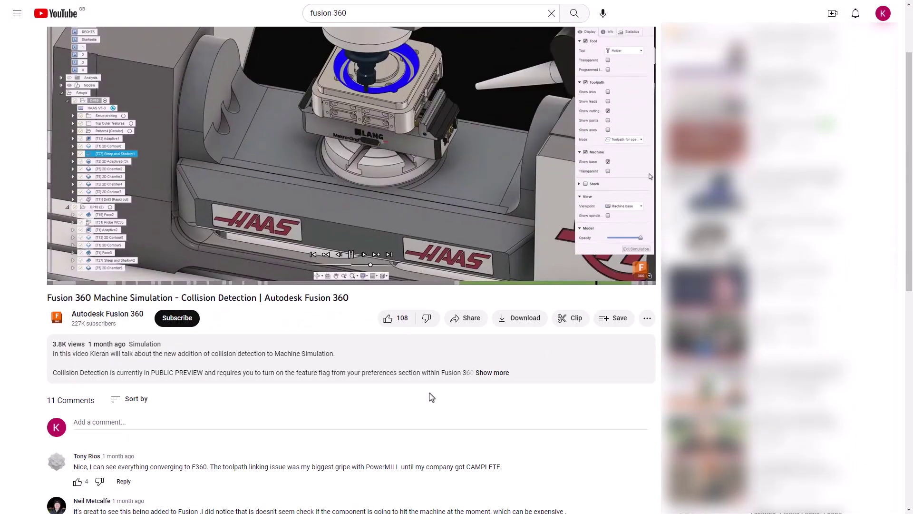
scroll(430, 396, down, 2)
click(388, 225)
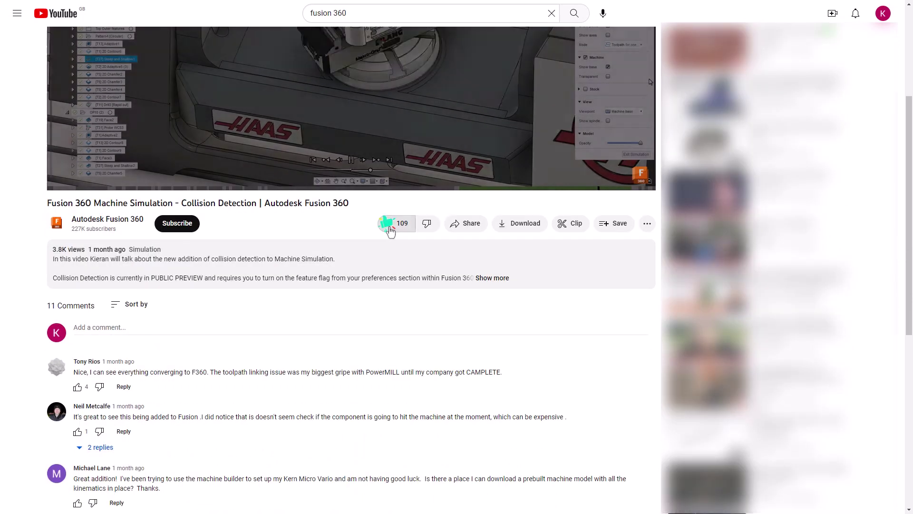
click(186, 227)
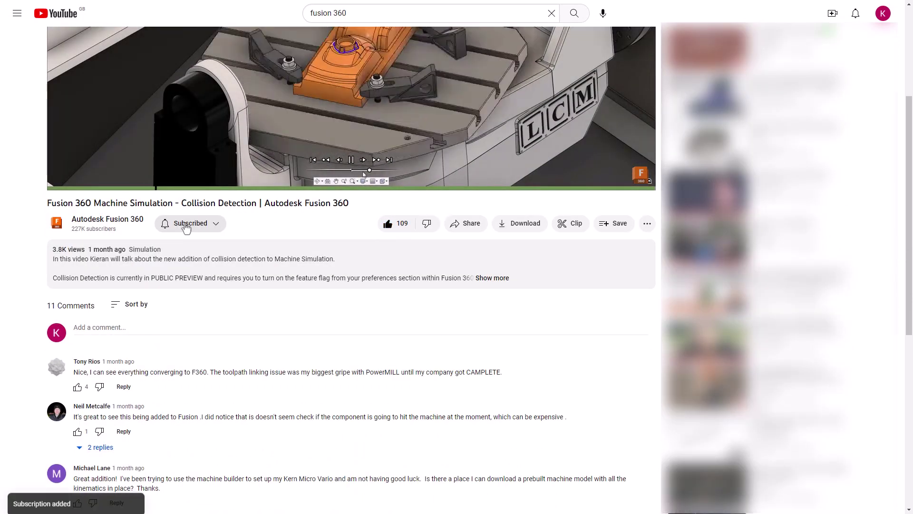